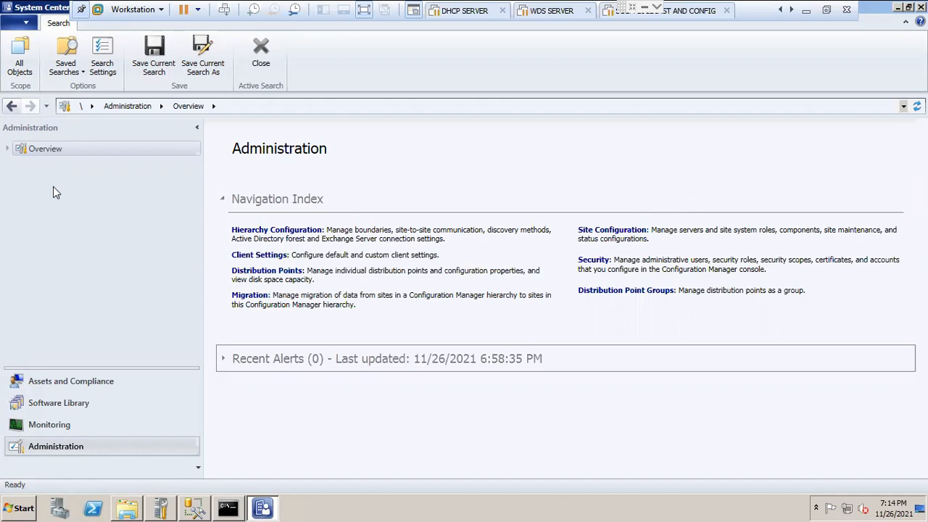
Step: Review the overview pages of the Assets and Compliance, Software Library, Monitoring and Administration workspaces
left_click(74, 387)
left_click(72, 380)
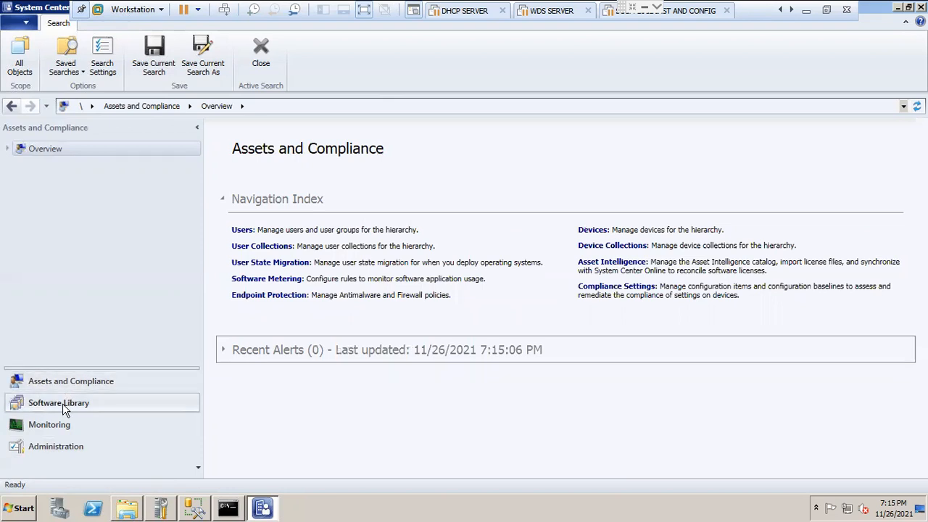
left_click(62, 405)
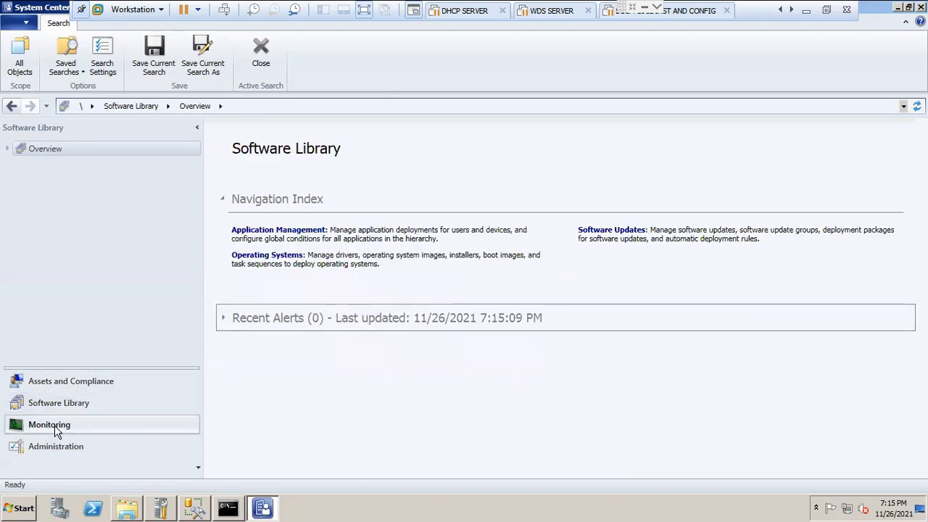
left_click(57, 426)
left_click(58, 447)
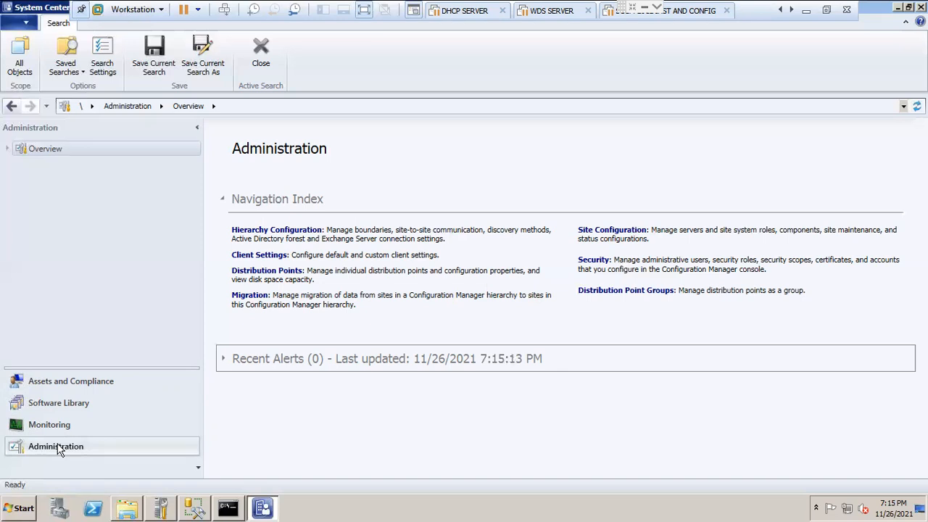
left_click(54, 384)
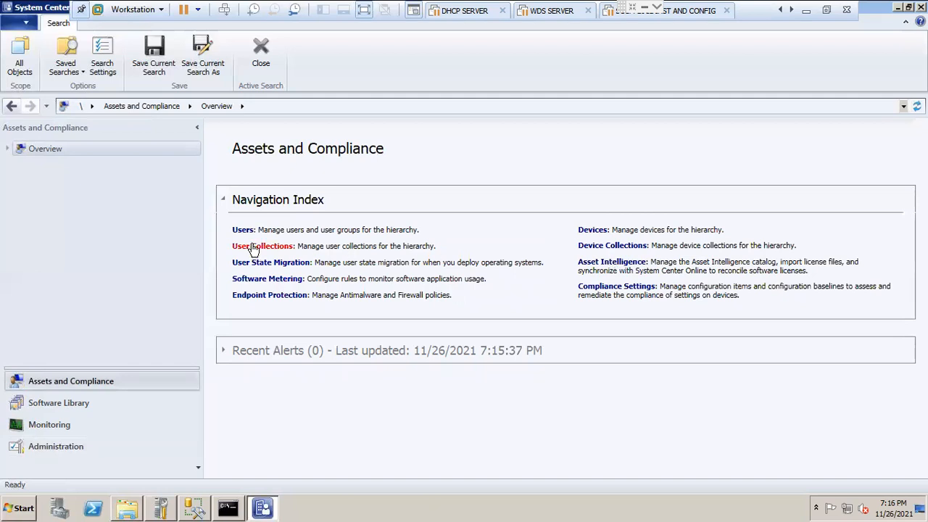
left_click(63, 410)
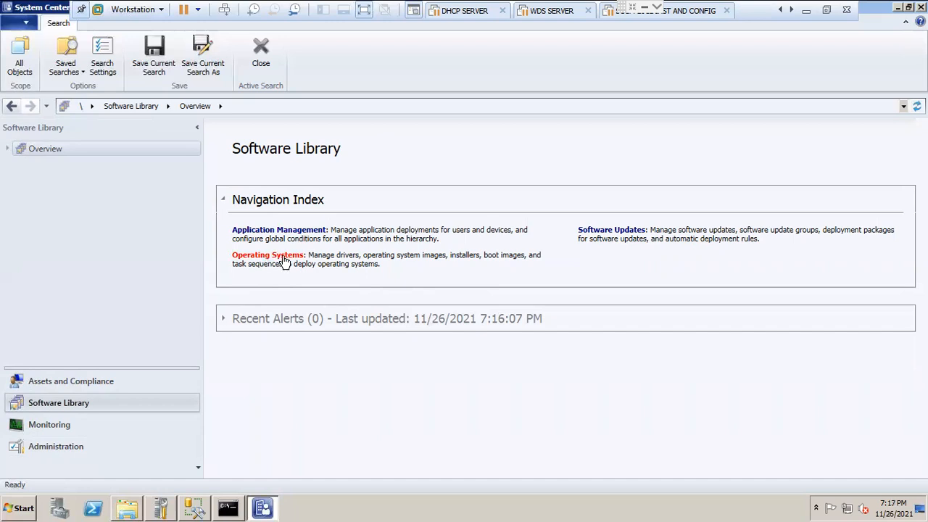
left_click(72, 428)
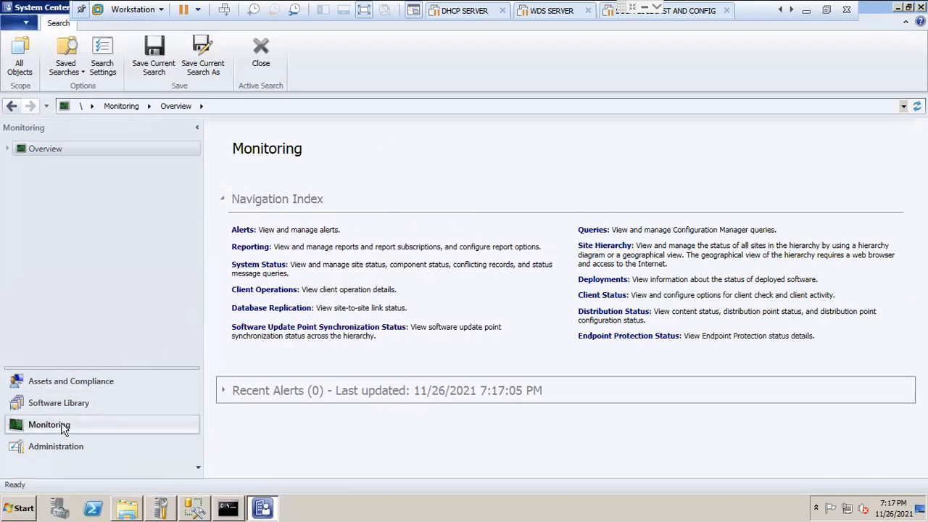
left_click(61, 448)
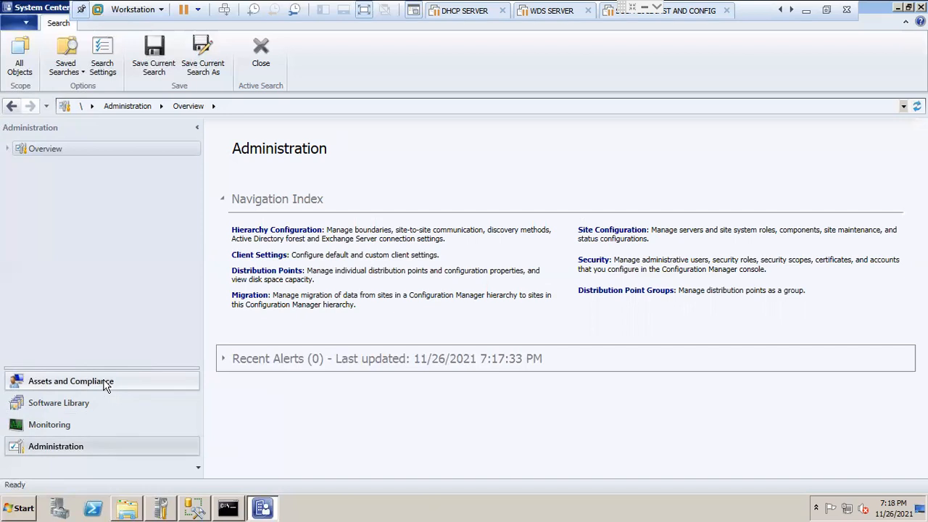
left_click(82, 407)
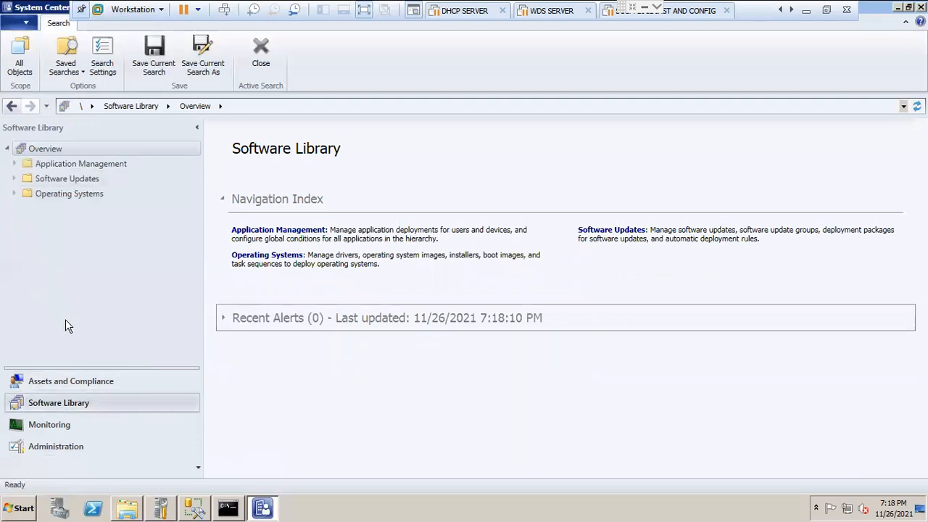
Step: Expand the Monitoring workspace's overview and view the Site Hierarchy diagram with the HYD site
left_click(51, 428)
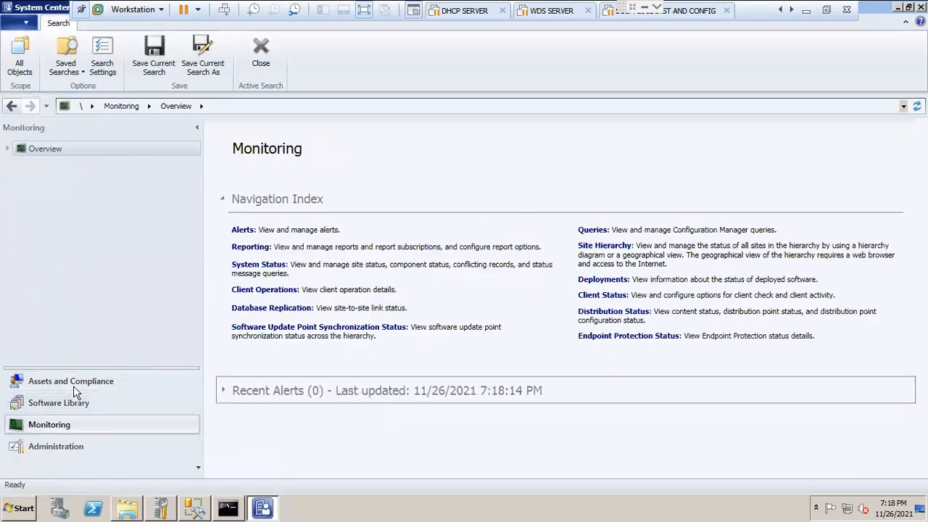
left_click(8, 149)
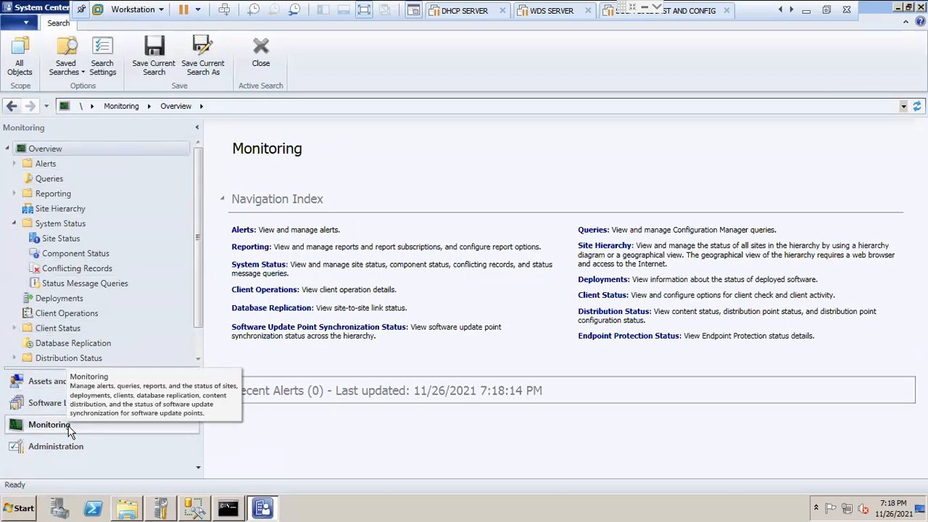
left_click(50, 208)
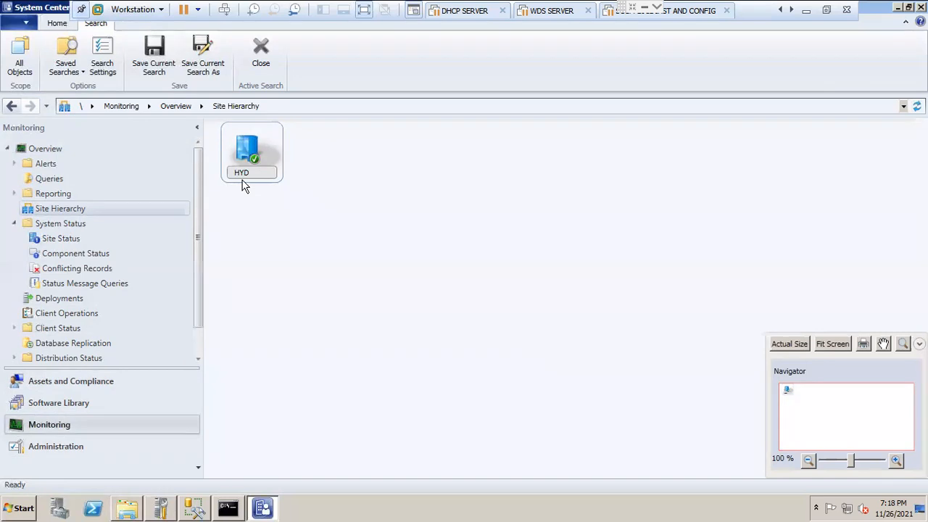
mouse_move(255, 181)
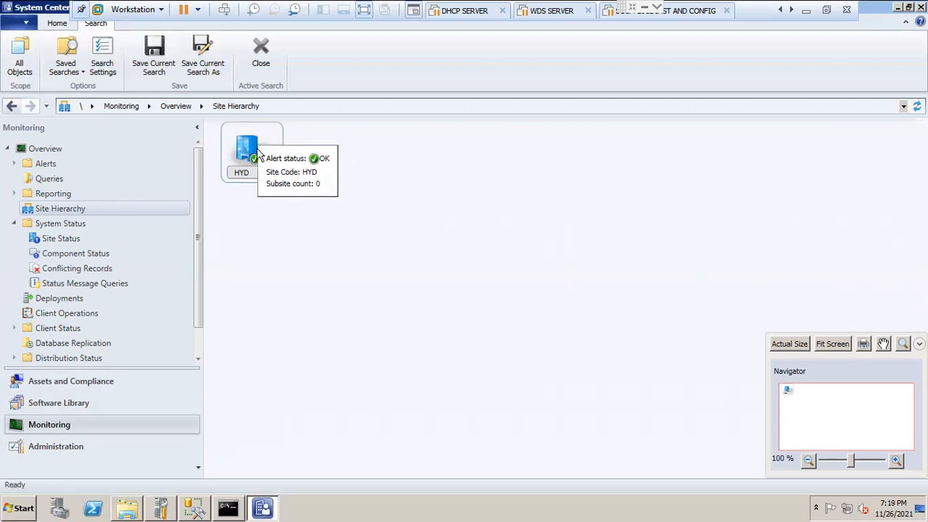
Step: View the Site Status list under System Status and select the Site server role
left_click(52, 227)
left_click(61, 242)
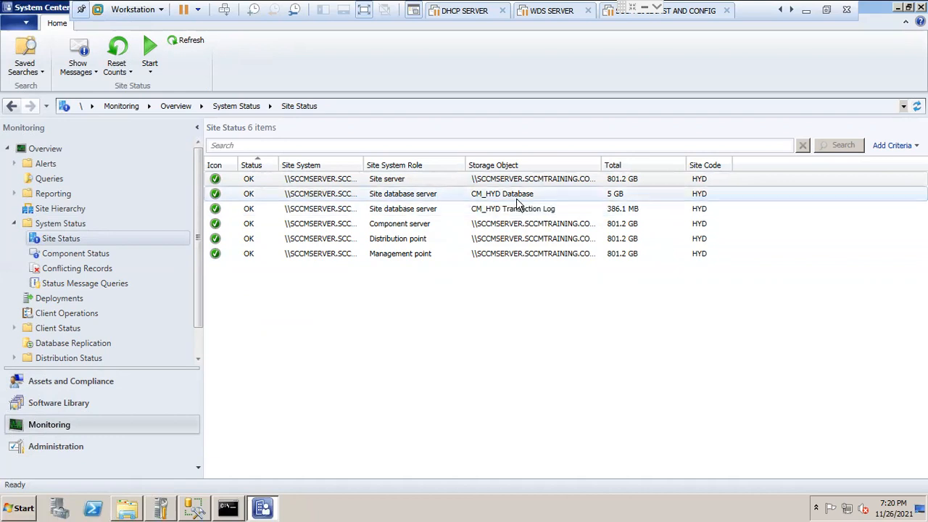
left_click(381, 184)
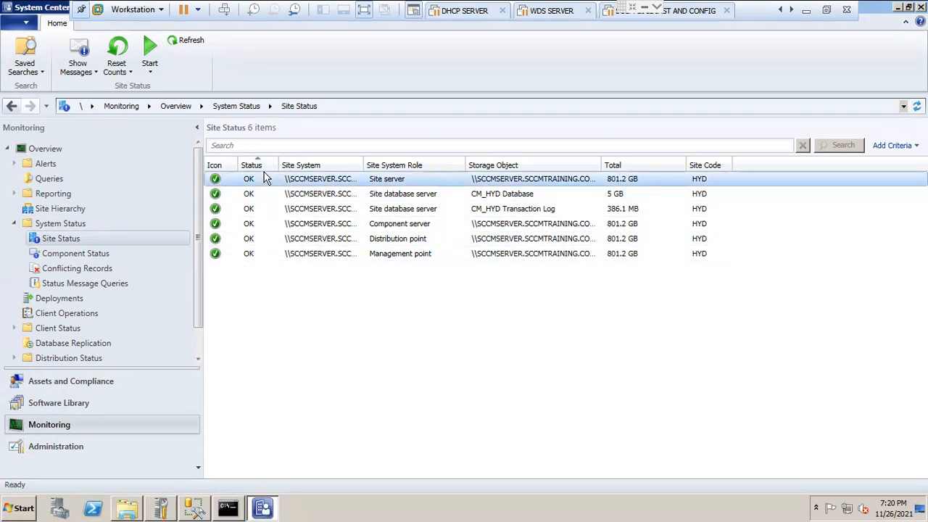
Step: Look through the Component Status list under System Status for the HYD site's components
left_click(80, 257)
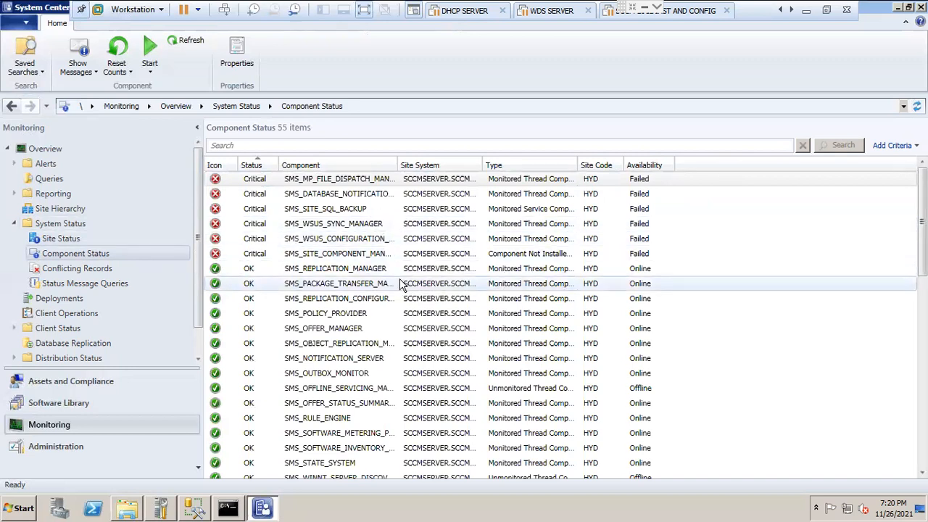
mouse_move(921, 228)
left_mouse_down()
mouse_move(922, 419)
mouse_move(922, 221)
mouse_move(922, 413)
mouse_move(922, 233)
left_mouse_up()
scroll(505, 197, "up", 1)
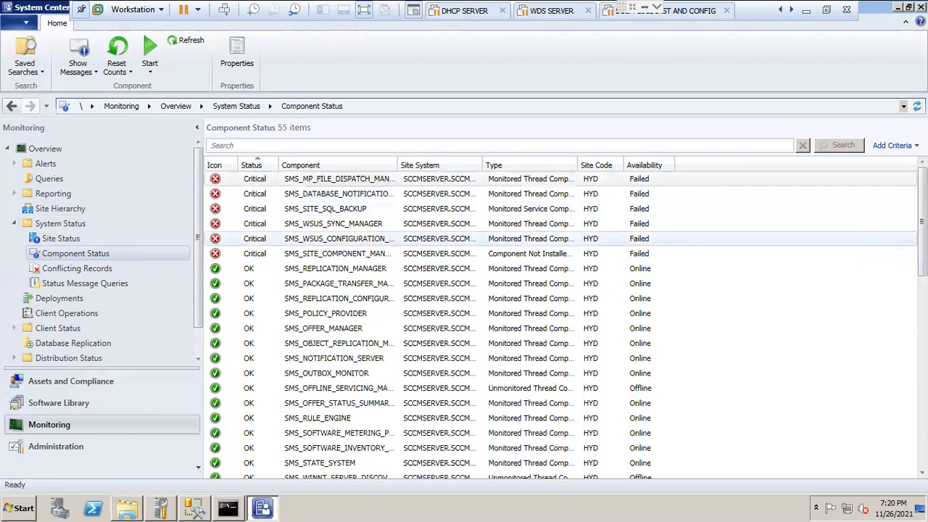
Step: Show all status messages since 1 day ago for the critical MP file dispatch component
left_click(266, 182)
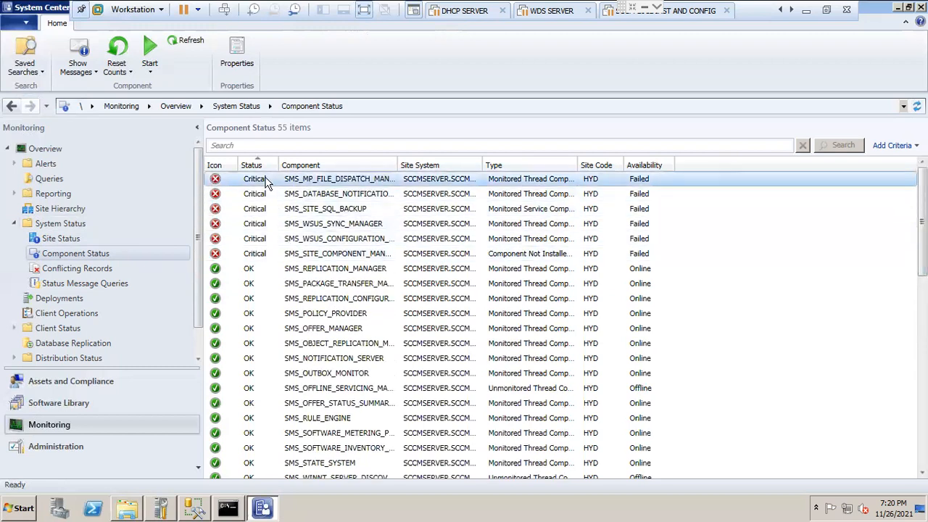
right_click(257, 184)
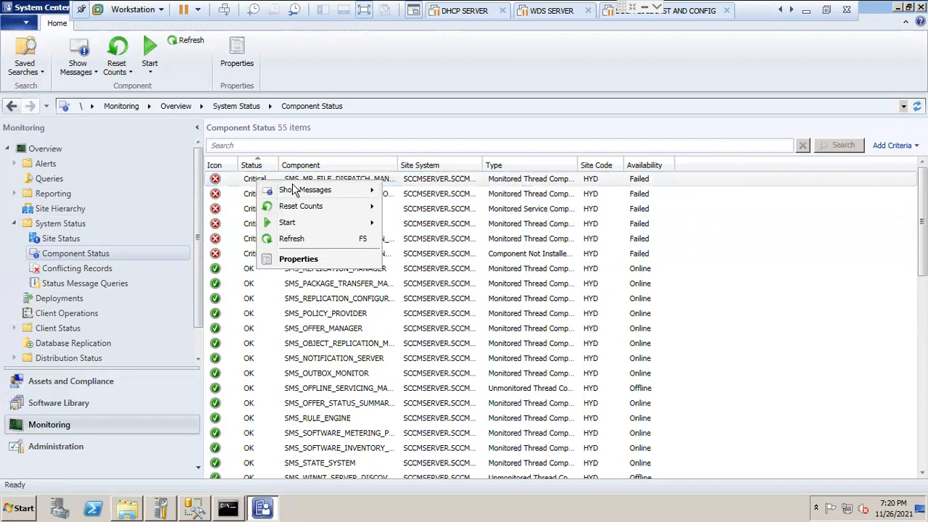
mouse_move(316, 227)
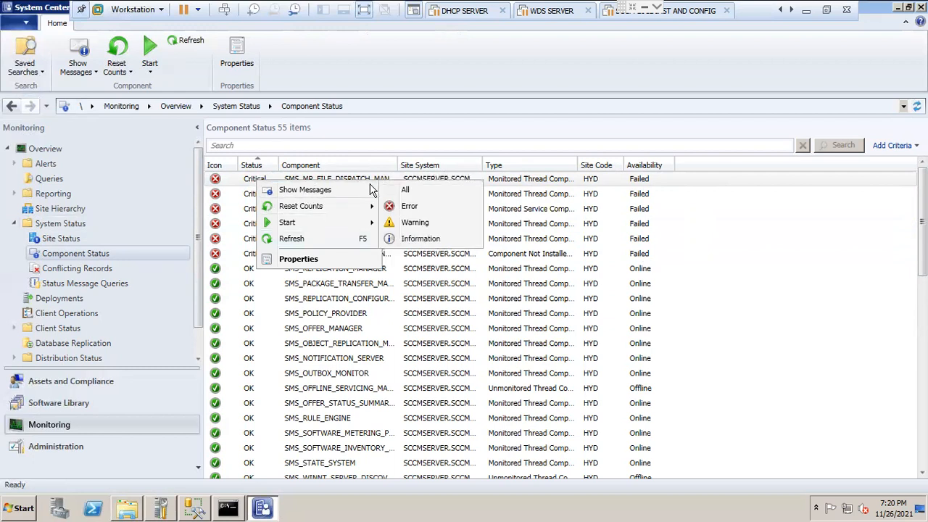
left_click(418, 191)
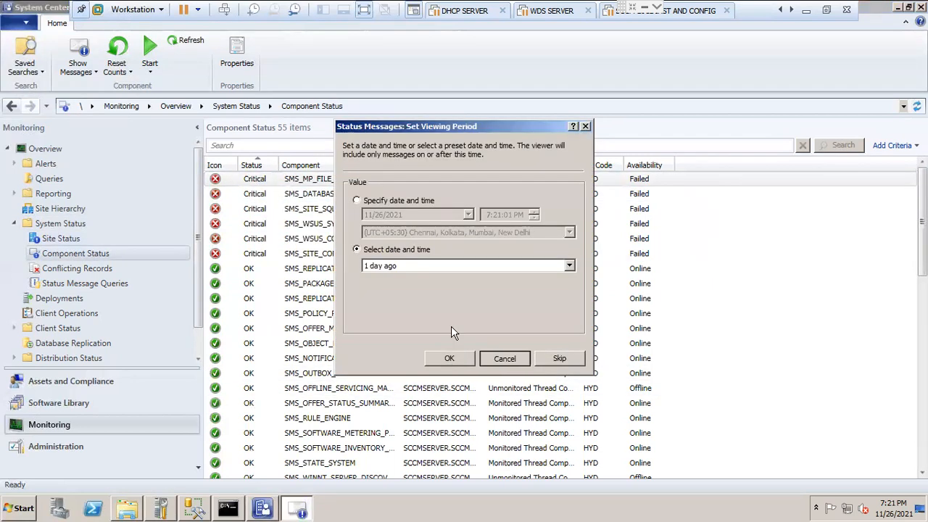
left_click(450, 356)
Step: Refresh the Component Status list from the first critical component
right_click(253, 182)
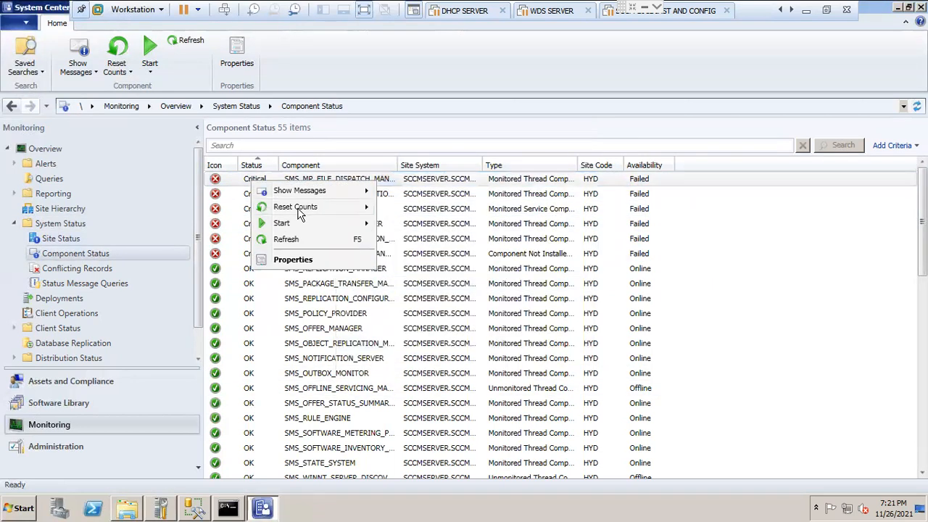
mouse_move(303, 211)
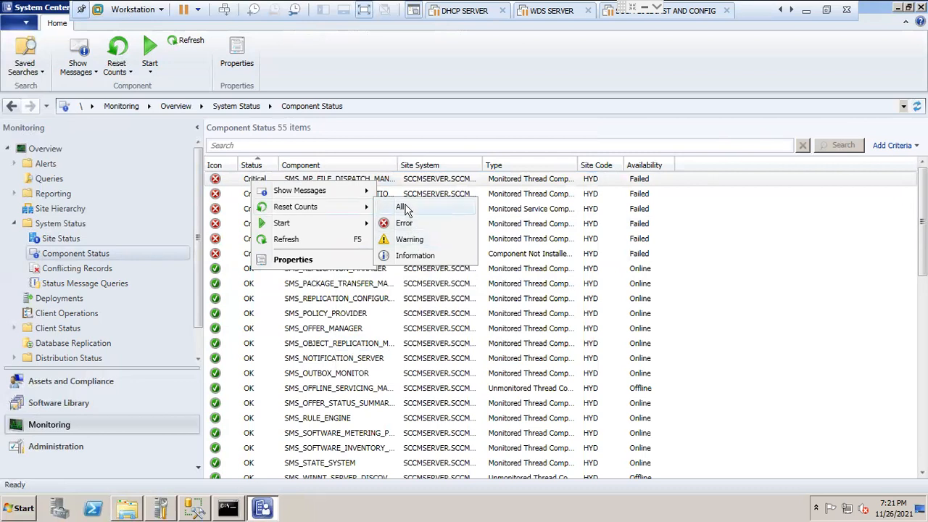
left_click(296, 240)
Step: View the properties of the SMS_DATABASE_NOTIFICATION_MONITOR component, then close them
right_click(257, 183)
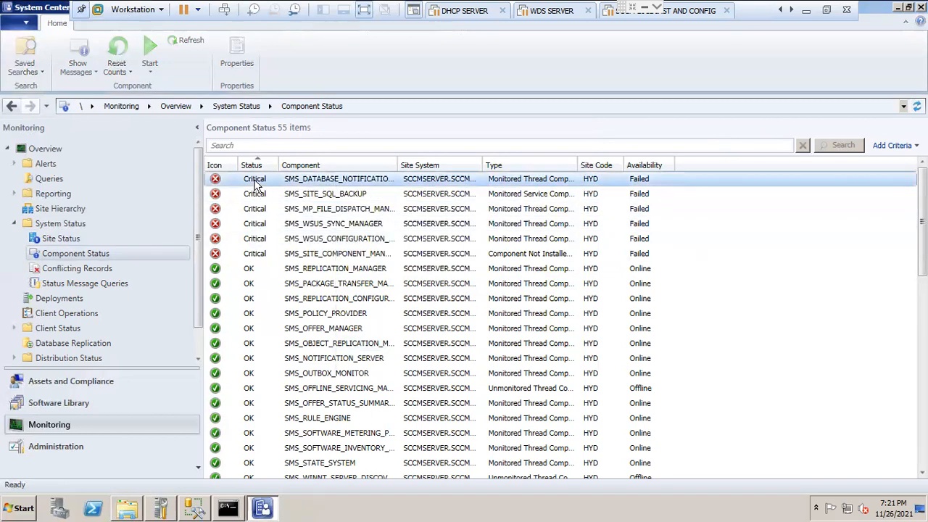
mouse_move(302, 193)
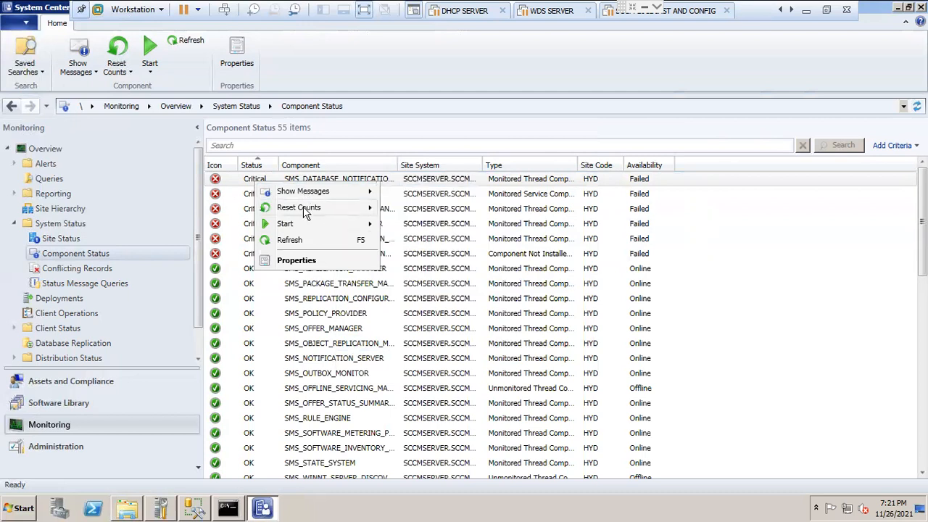
mouse_move(309, 214)
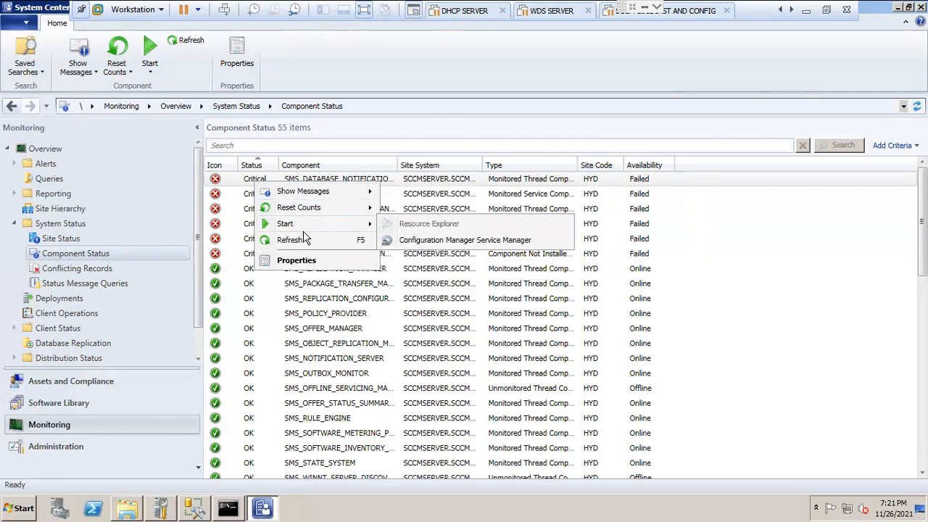
left_click(297, 261)
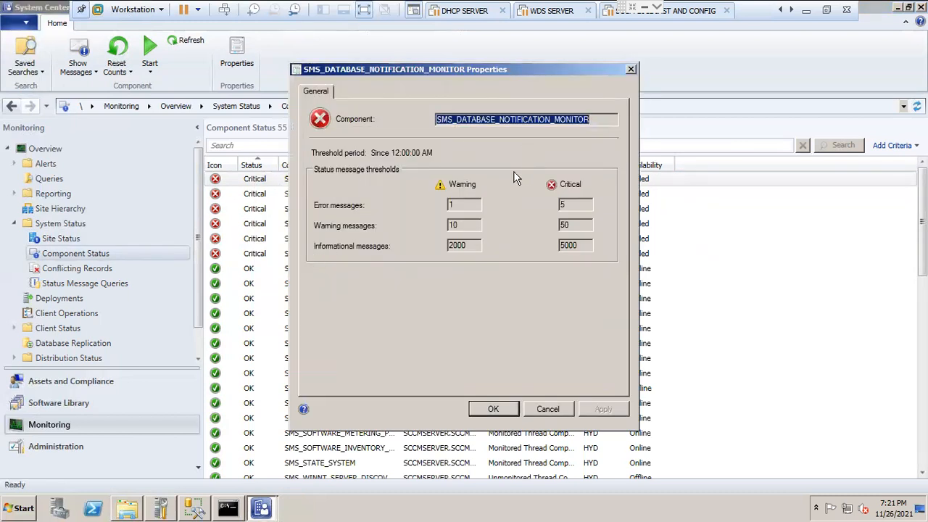
left_click(630, 69)
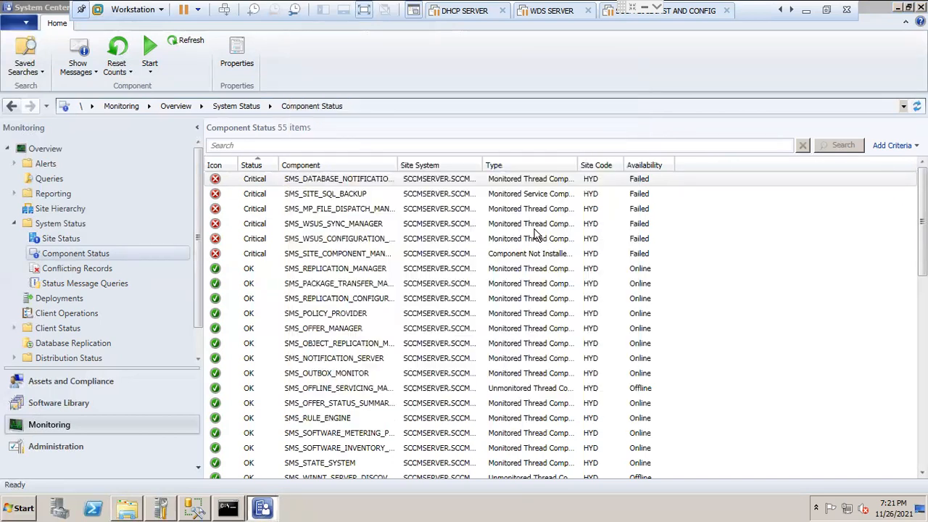
Step: Show all status messages since 1 day ago for the critical site component manager, then close the viewer
left_click(256, 254)
right_click(255, 253)
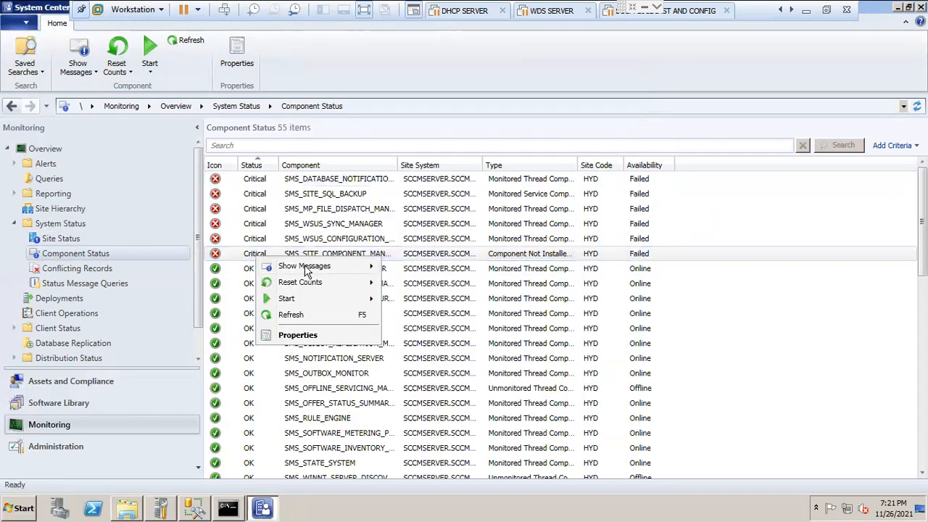
mouse_move(306, 271)
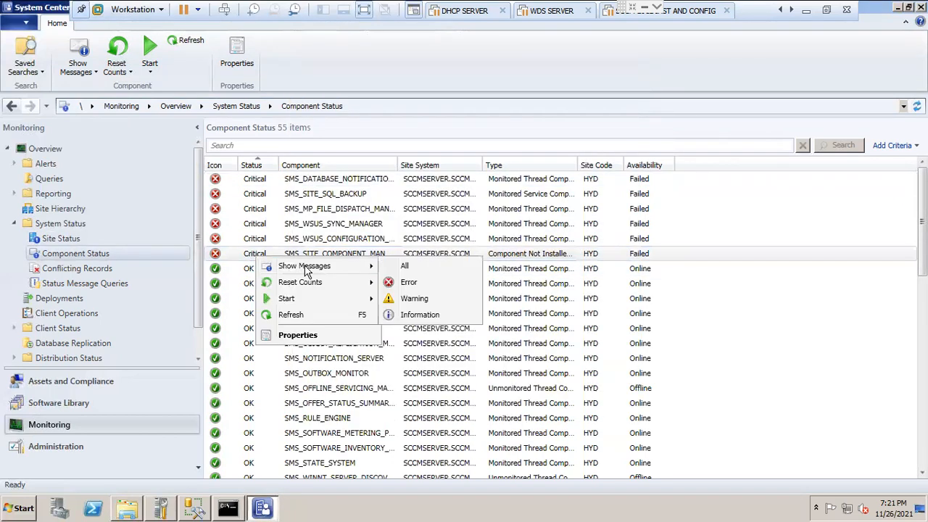
left_click(424, 269)
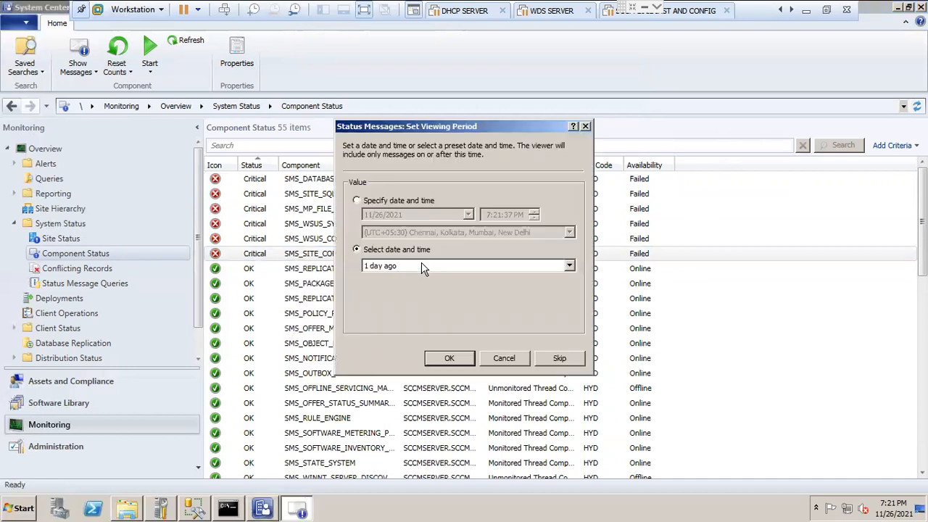
left_click(447, 358)
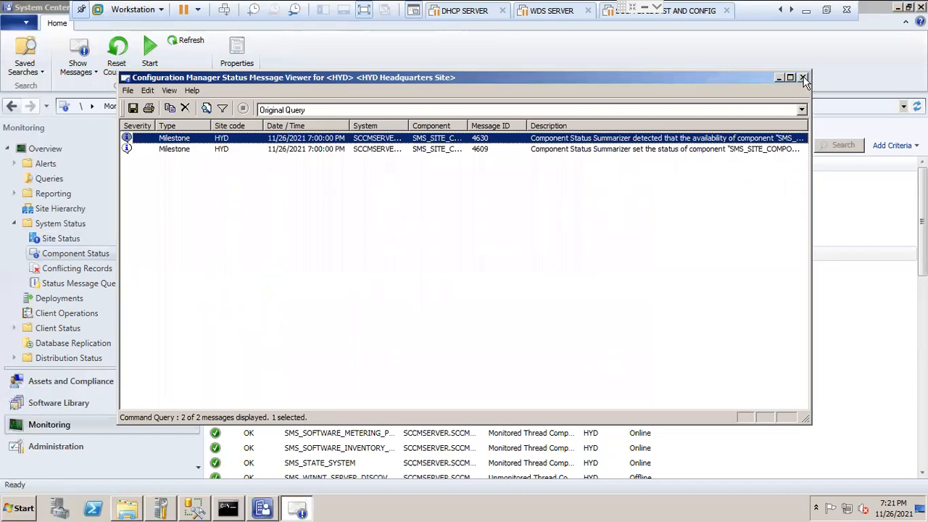
left_click(803, 77)
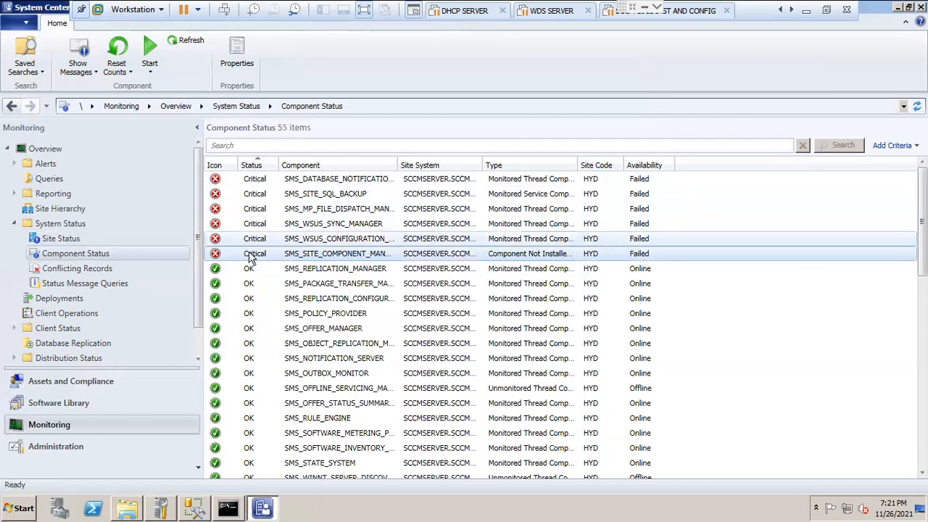
Step: Start Configuration Manager Service Manager from the critical site component manager and expand the HYD site's Components list
right_click(251, 254)
mouse_move(297, 284)
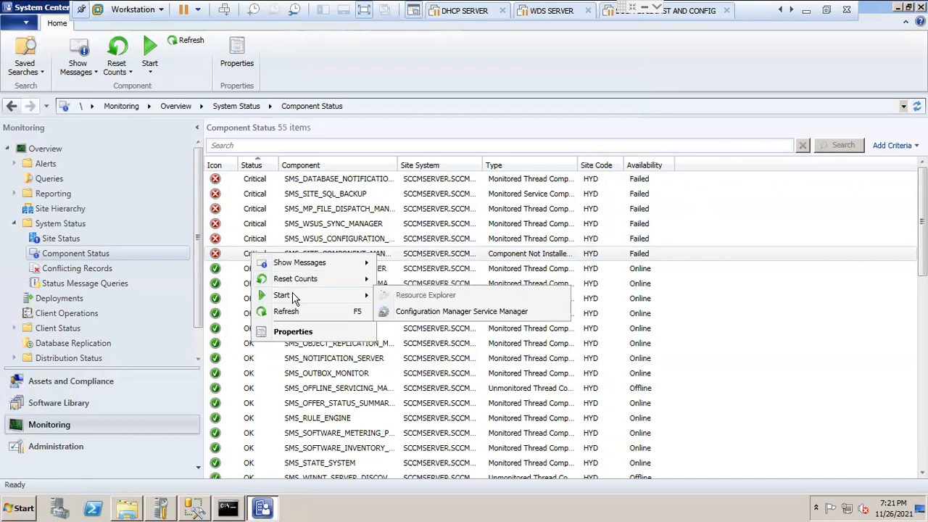
left_click(435, 310)
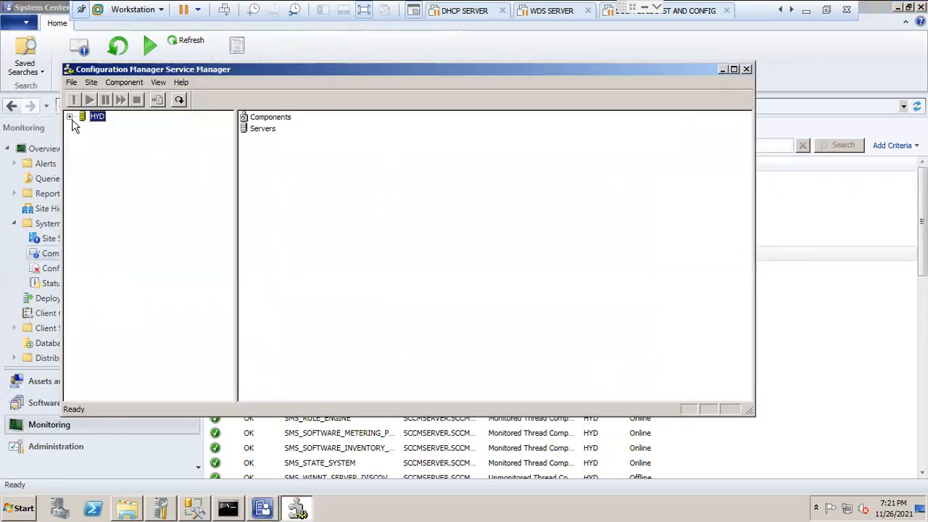
left_click(70, 117)
left_click(82, 127)
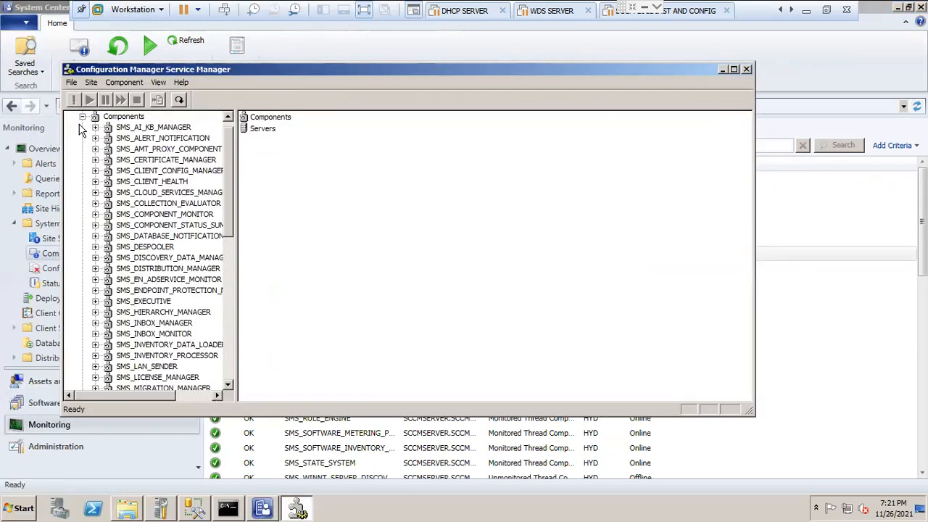
Step: Close Service Manager and reset all status message counts for the critical database notification component
left_click(746, 68)
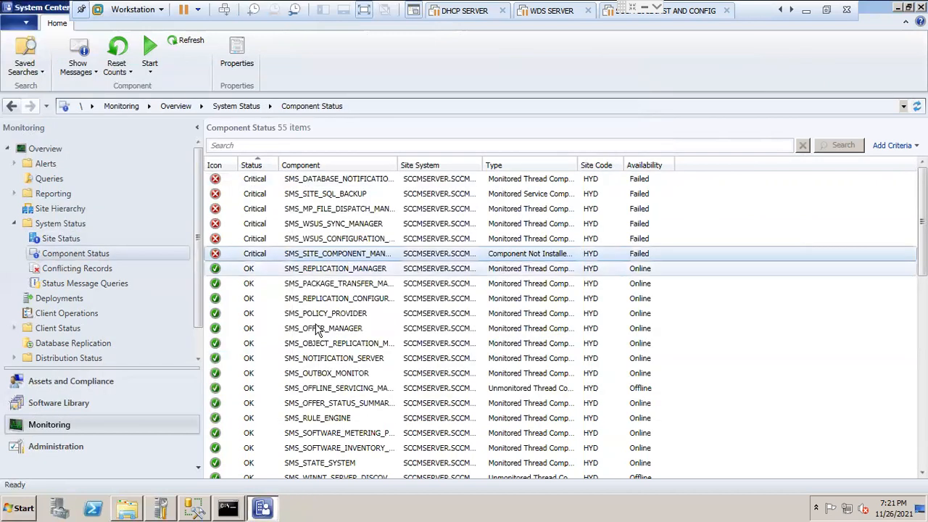
left_click(251, 184)
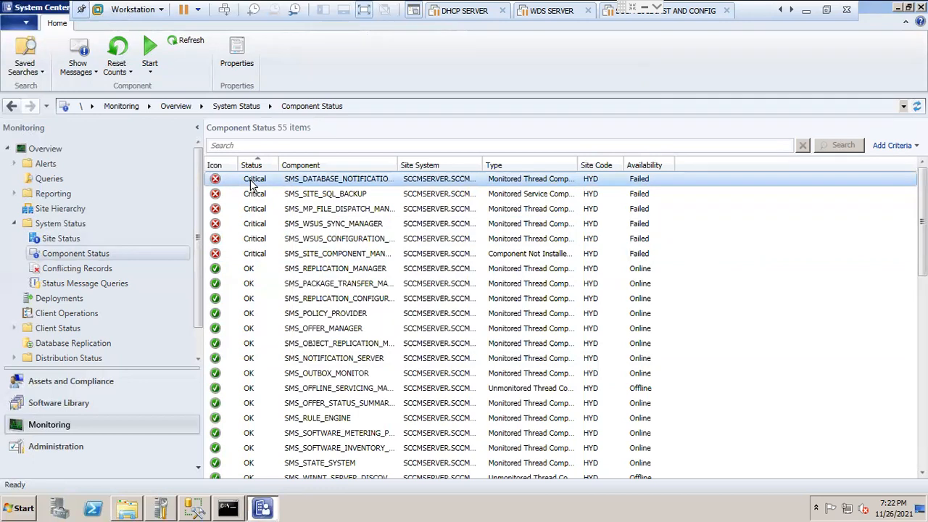
right_click(252, 185)
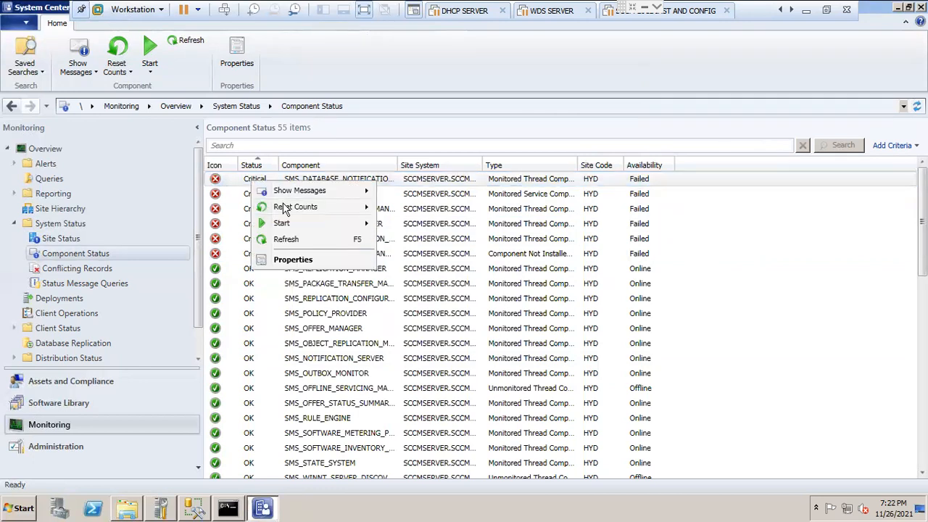
mouse_move(306, 210)
left_click(418, 211)
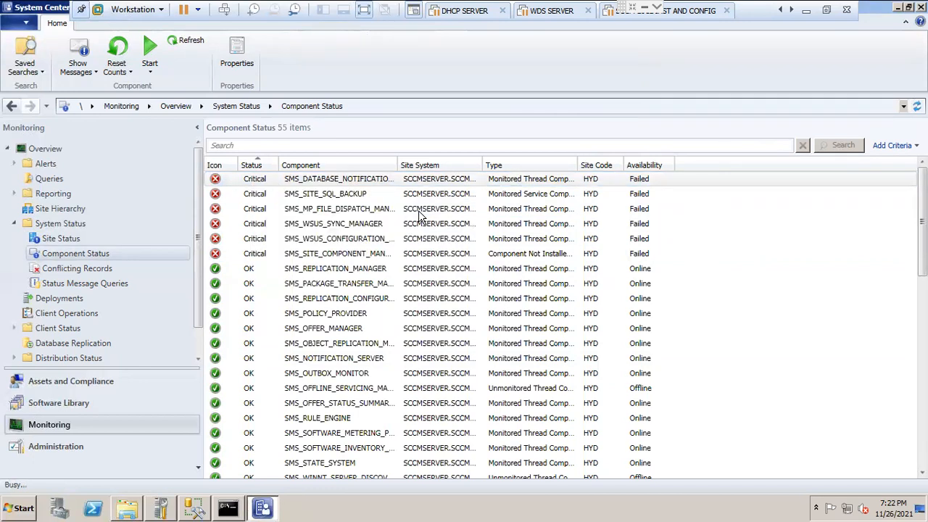
left_click(252, 183)
right_click(251, 181)
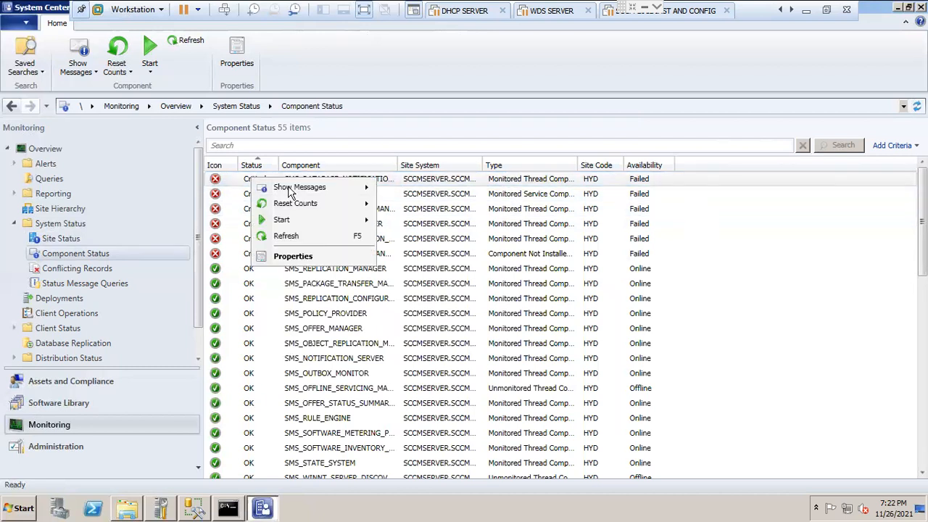
mouse_move(319, 187)
left_click(417, 188)
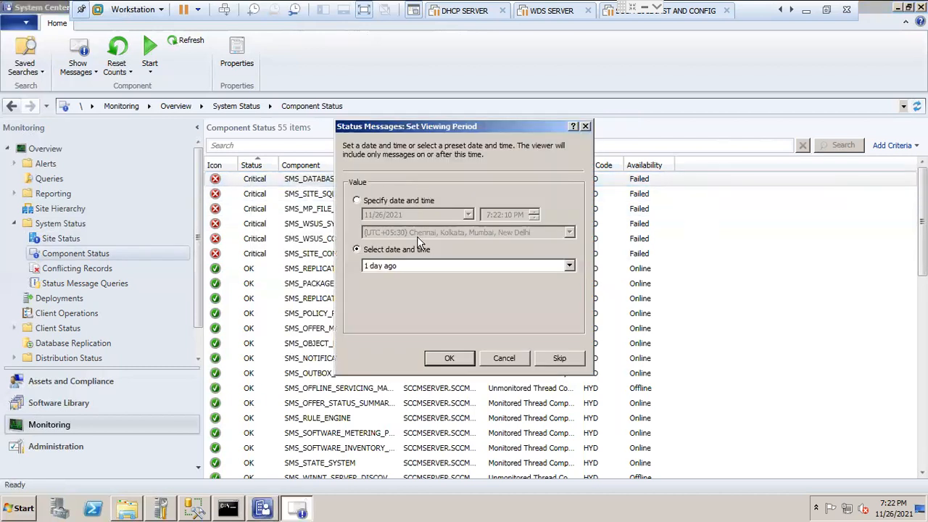
left_click(496, 360)
Step: Show all status messages since 1 day ago for the critical MP file dispatch component, then close the viewer
left_click(263, 208)
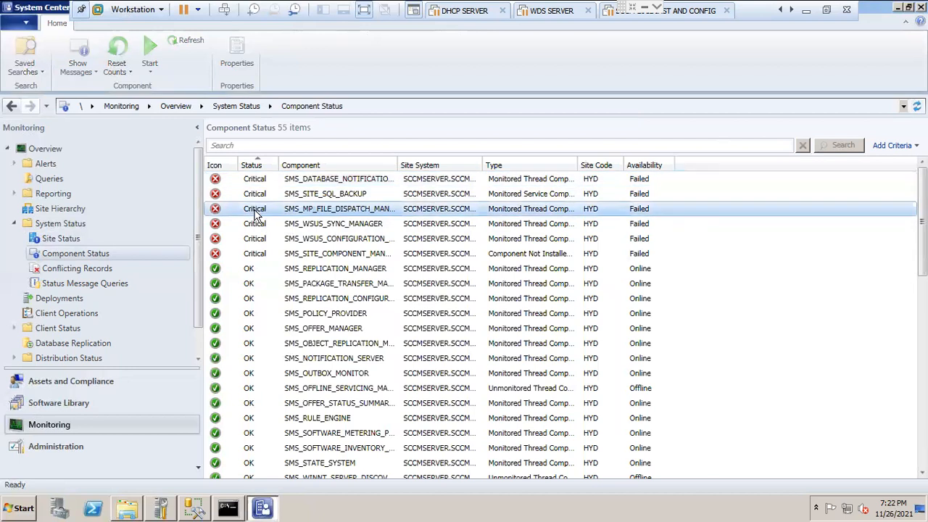
right_click(260, 214)
mouse_move(321, 222)
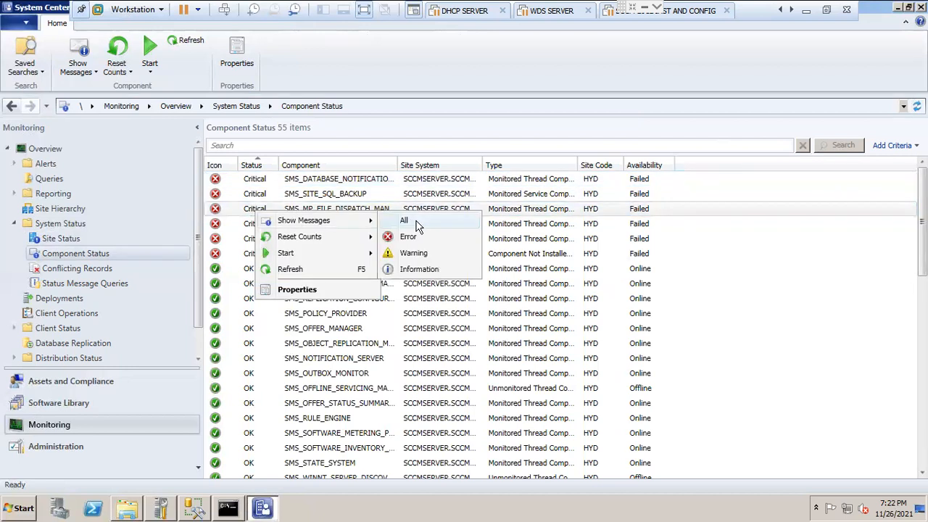
left_click(417, 224)
left_click(469, 363)
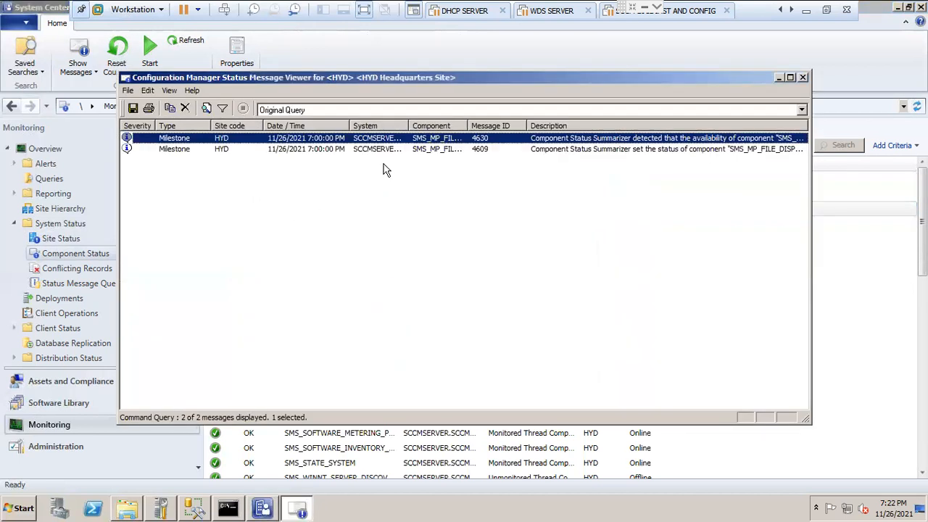
left_click(803, 78)
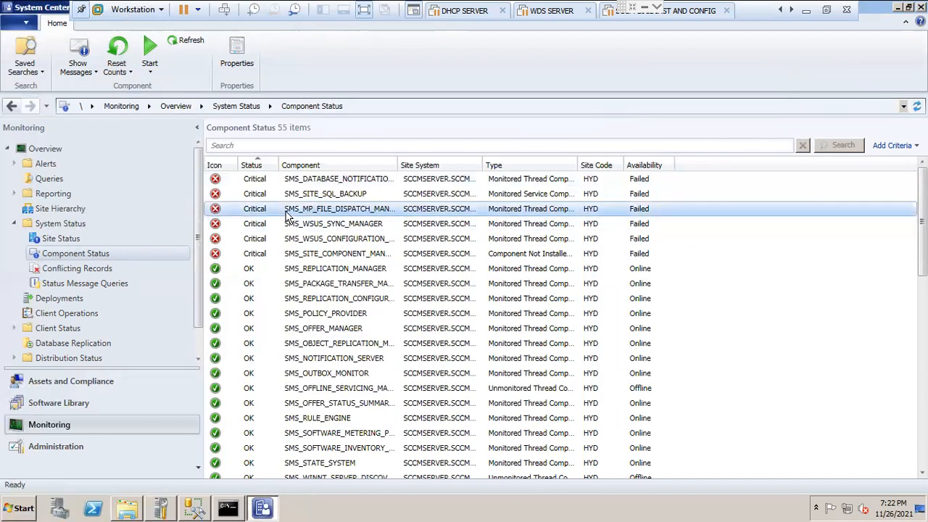
Step: Reset all status message counts for the MP file dispatch component and SMS_WSUS_SYNC_MANAGER
right_click(288, 216)
mouse_move(348, 246)
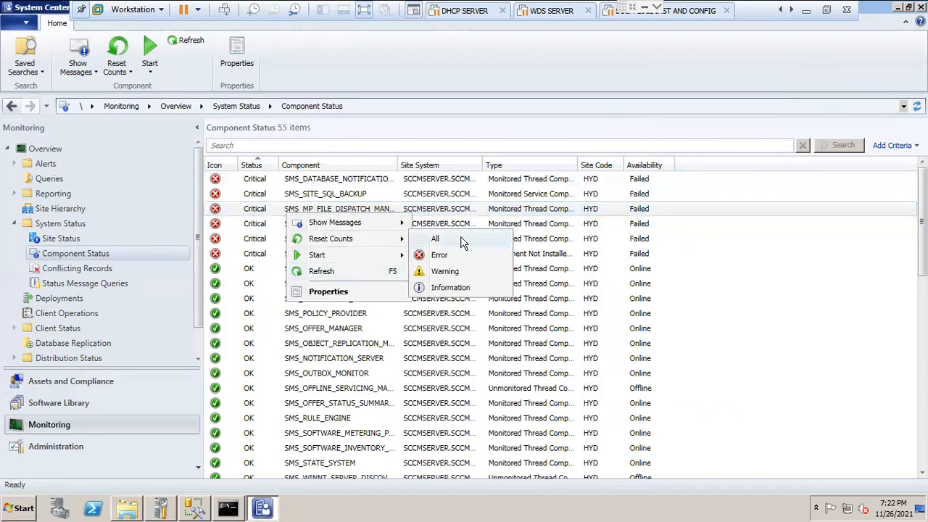
left_click(449, 243)
right_click(260, 228)
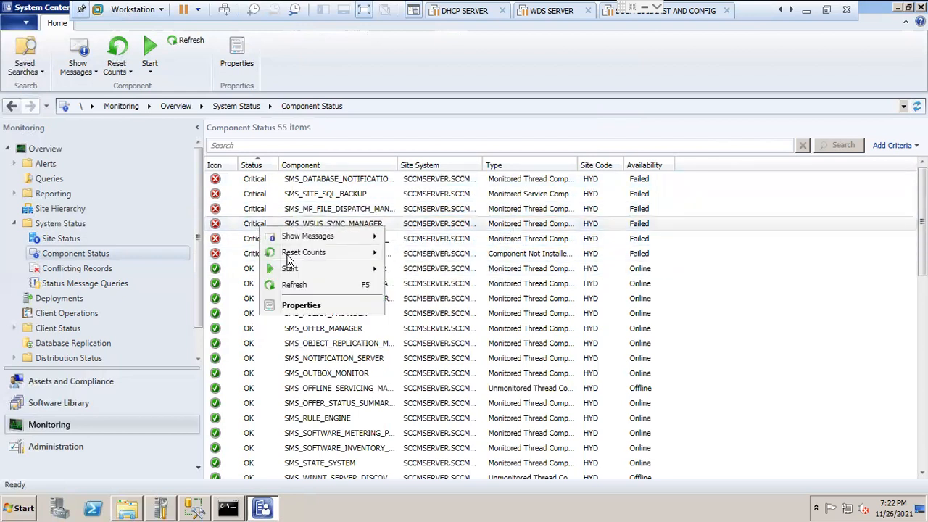
mouse_move(297, 254)
left_click(434, 255)
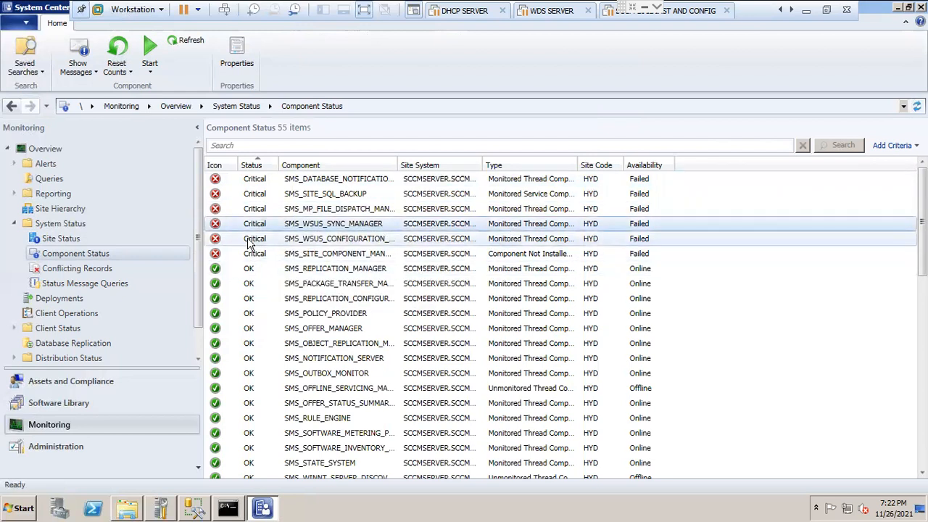
Step: Reset all counts for the critical WSUS configuration and site component manager entries, and refresh the Component Status list
right_click(248, 244)
mouse_move(310, 267)
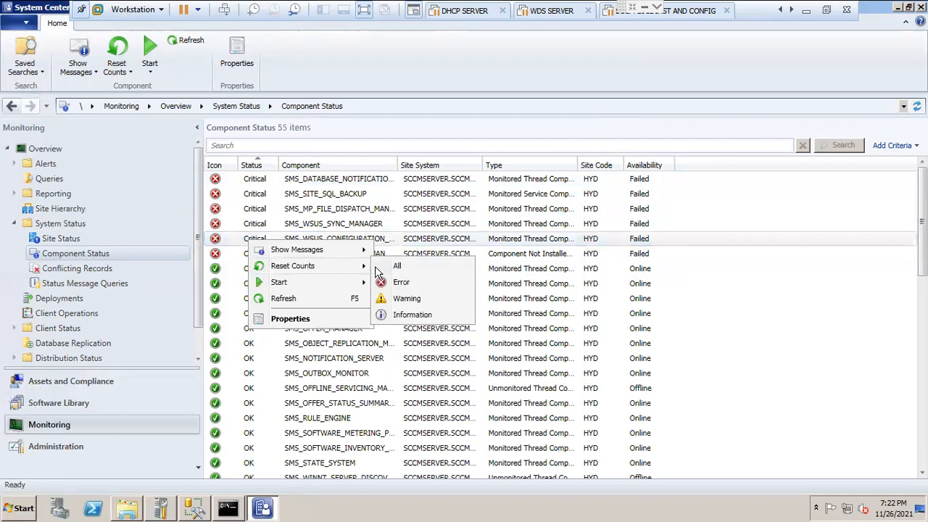
left_click(398, 268)
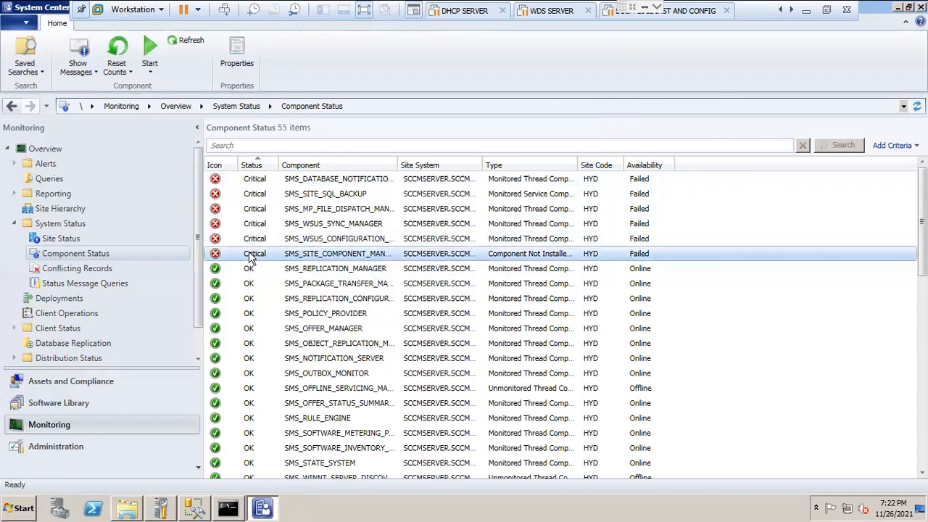
right_click(251, 254)
mouse_move(308, 282)
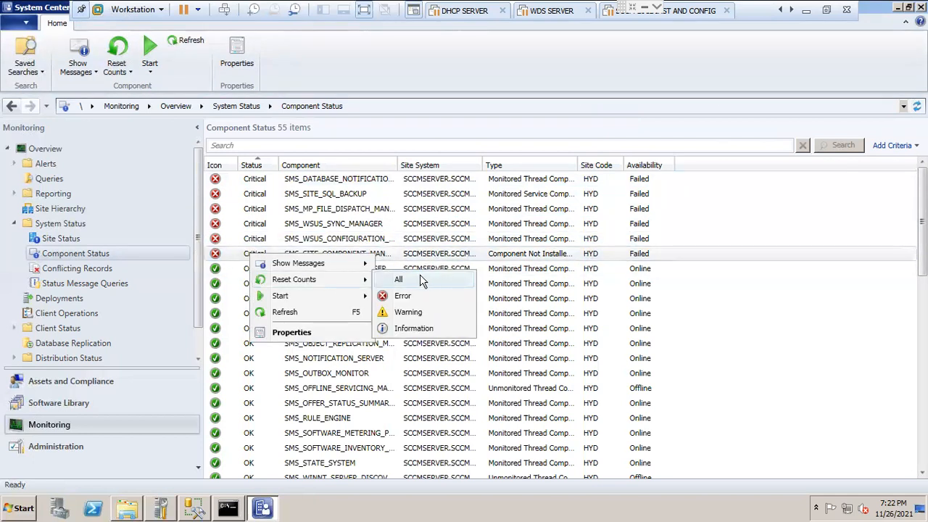
left_click(422, 280)
left_click(184, 41)
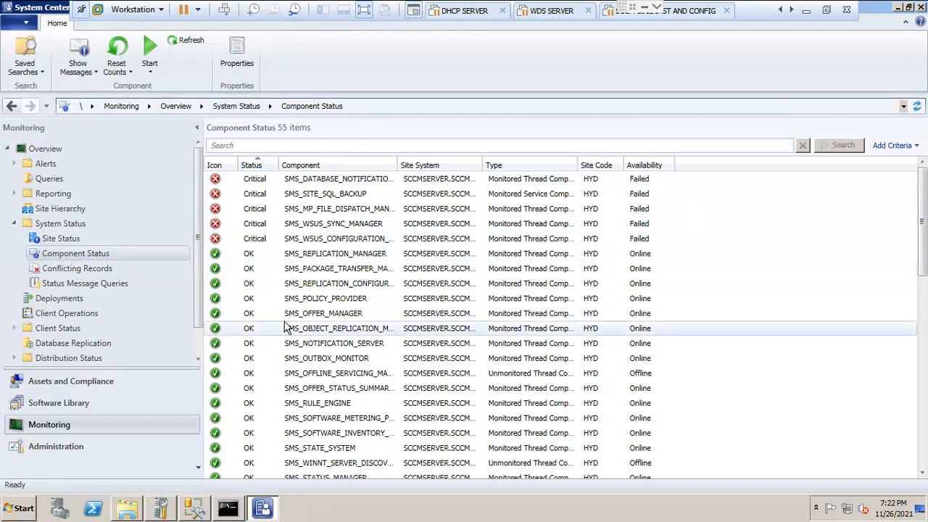
Step: Reset all counts again for the critical WSUS configuration component and SMS_WSUS_SYNC_MANAGER
right_click(261, 238)
mouse_move(308, 265)
left_click(421, 265)
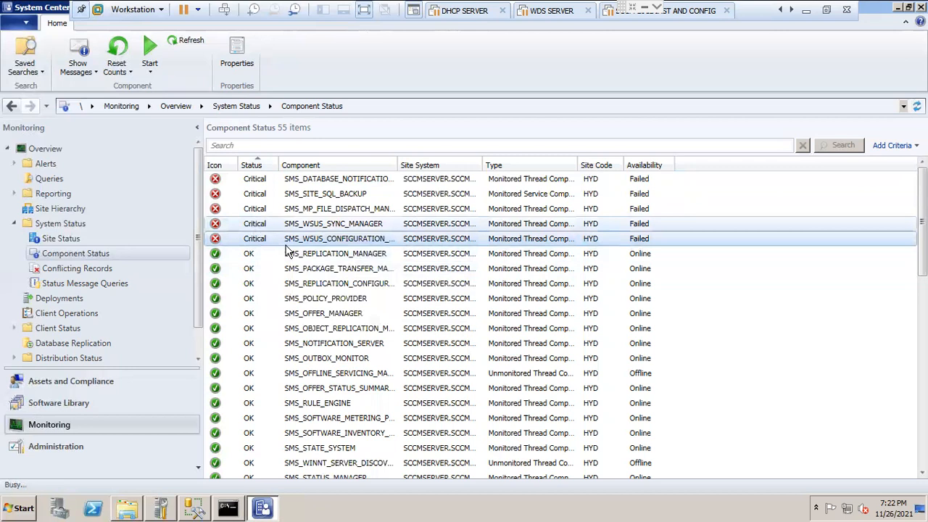
right_click(258, 228)
mouse_move(319, 250)
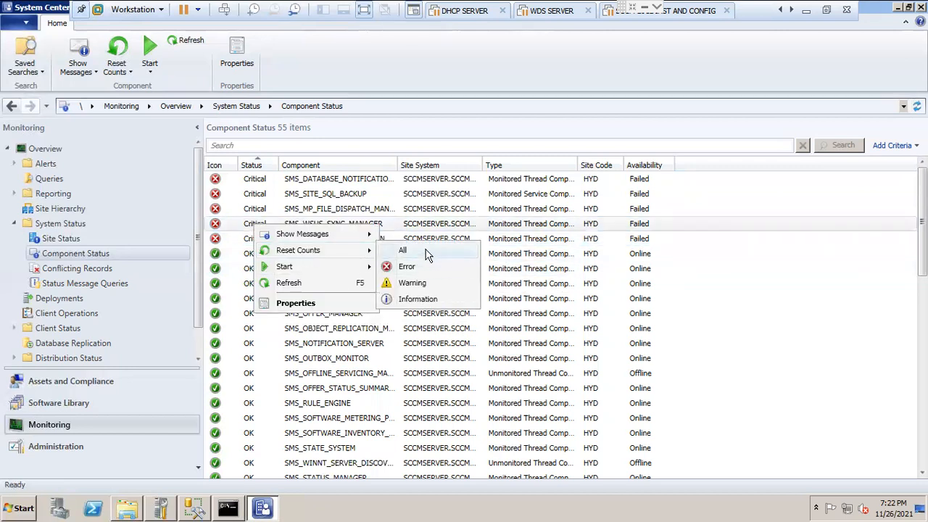
left_click(426, 255)
Step: Reset all counts for the MP file dispatch, SMS_SITE_SQL_BACKUP and database notification components, and refresh the list
right_click(260, 210)
mouse_move(310, 234)
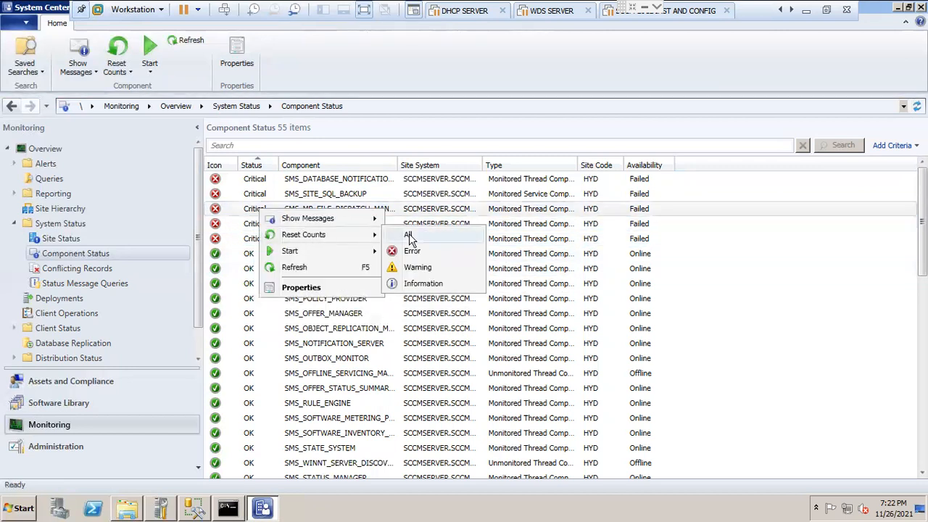
left_click(409, 239)
right_click(259, 198)
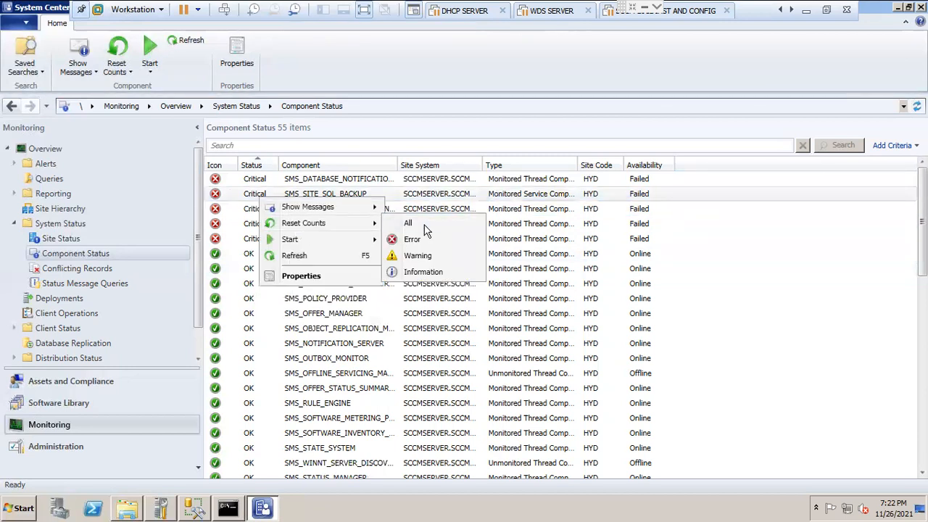
left_click(426, 229)
right_click(261, 181)
mouse_move(298, 206)
left_click(419, 203)
left_click(187, 42)
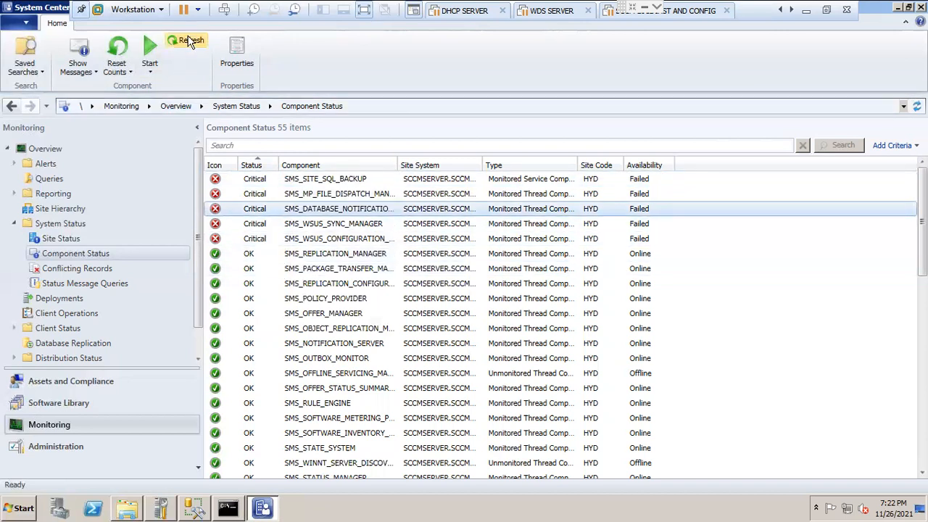
Step: Repeat the reset of all counts for the two critical WSUS components, configuration and synchronization
left_click(255, 241)
right_click(255, 241)
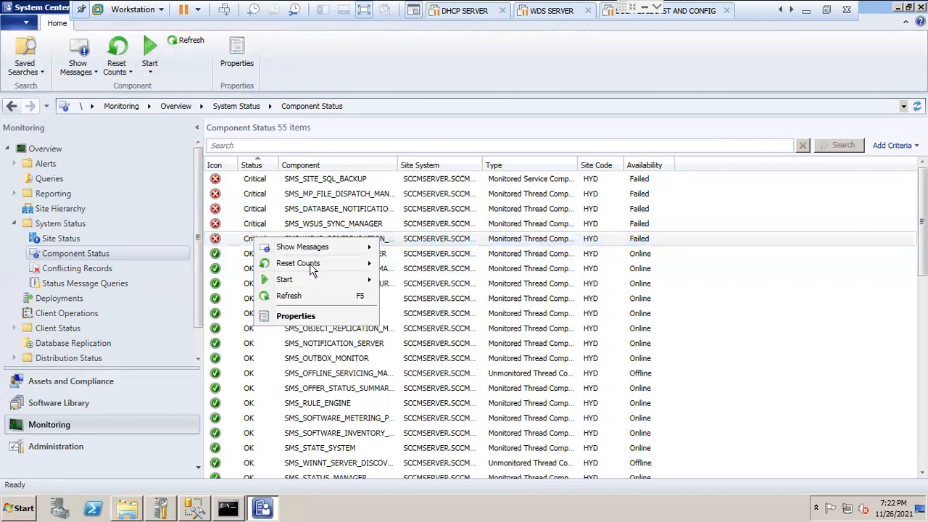
mouse_move(333, 266)
left_click(418, 267)
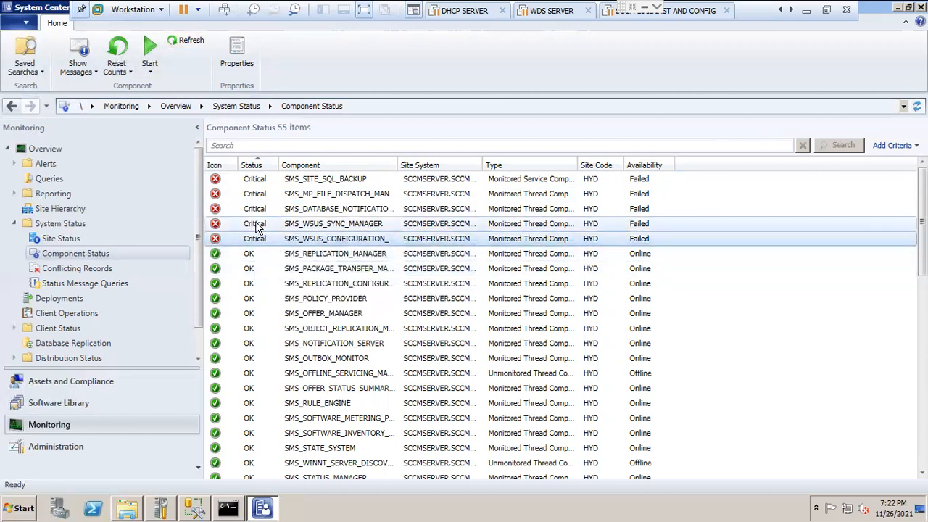
right_click(255, 227)
mouse_move(323, 257)
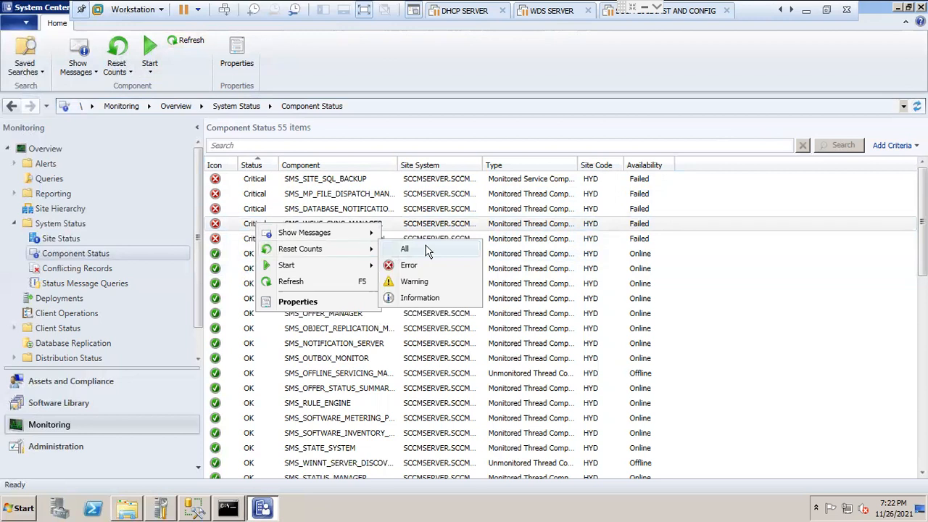
left_click(435, 248)
Step: Reset all counts for the database notification, MP file dispatch and SMS_SITE_SQL_BACKUP components, and refresh the Component Status list
left_click(271, 213)
right_click(270, 213)
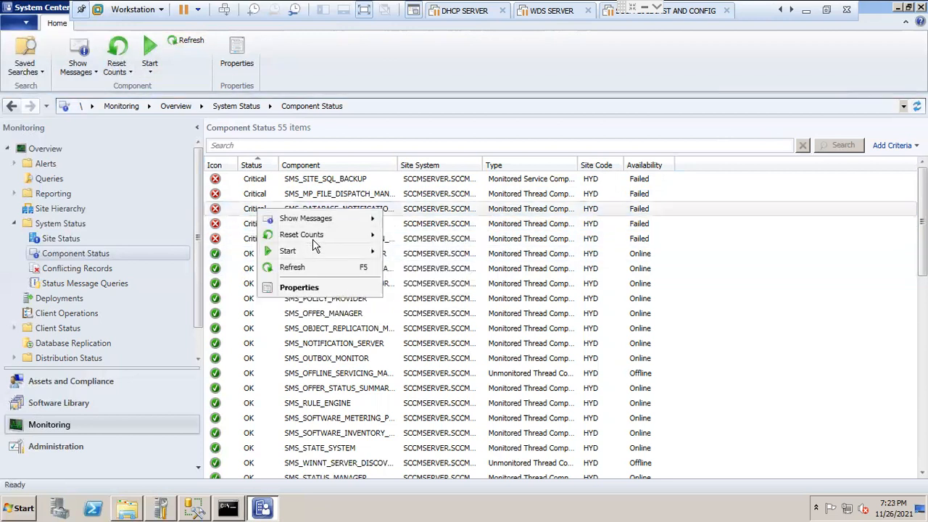
mouse_move(313, 234)
left_click(418, 232)
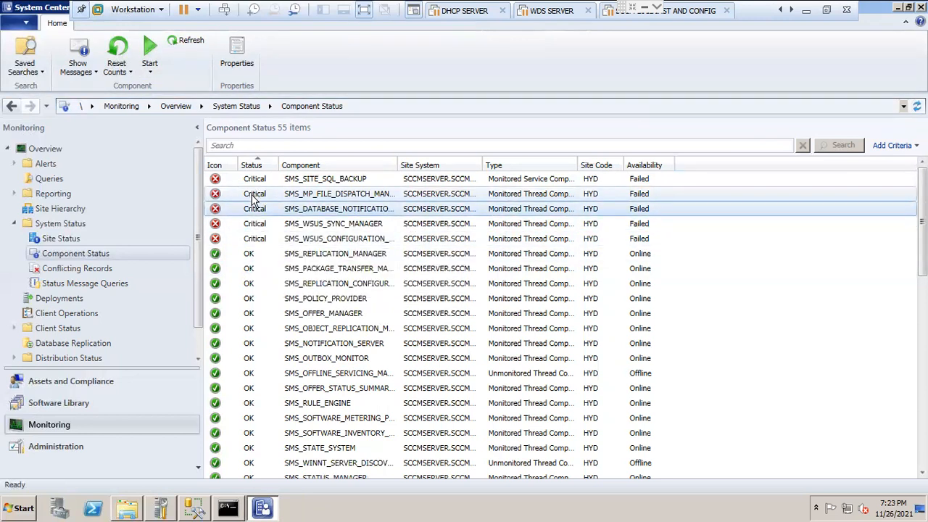
right_click(256, 198)
mouse_move(346, 225)
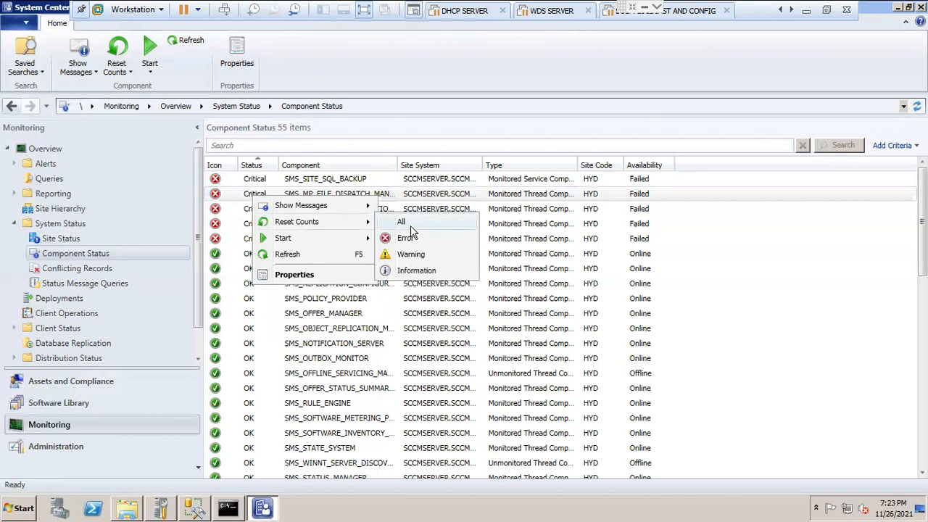
left_click(410, 226)
left_click(261, 179)
right_click(261, 181)
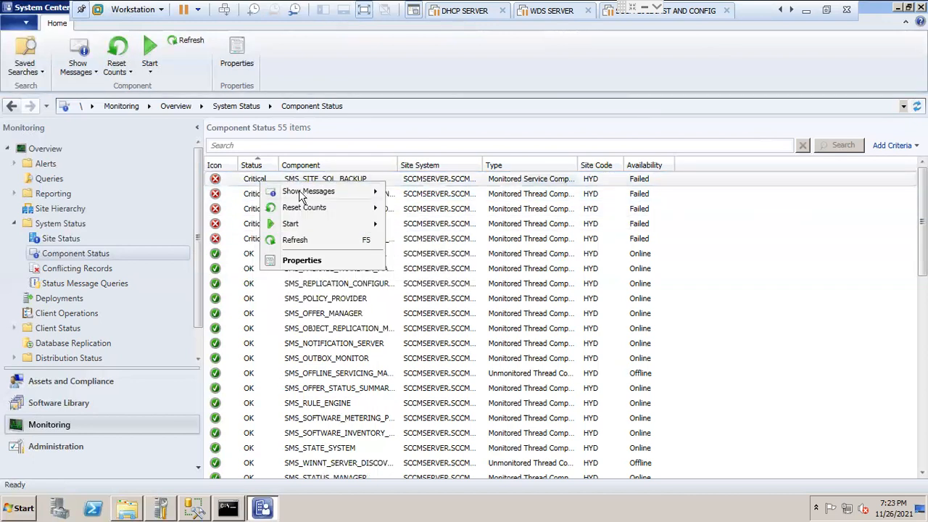
mouse_move(297, 215)
left_click(411, 207)
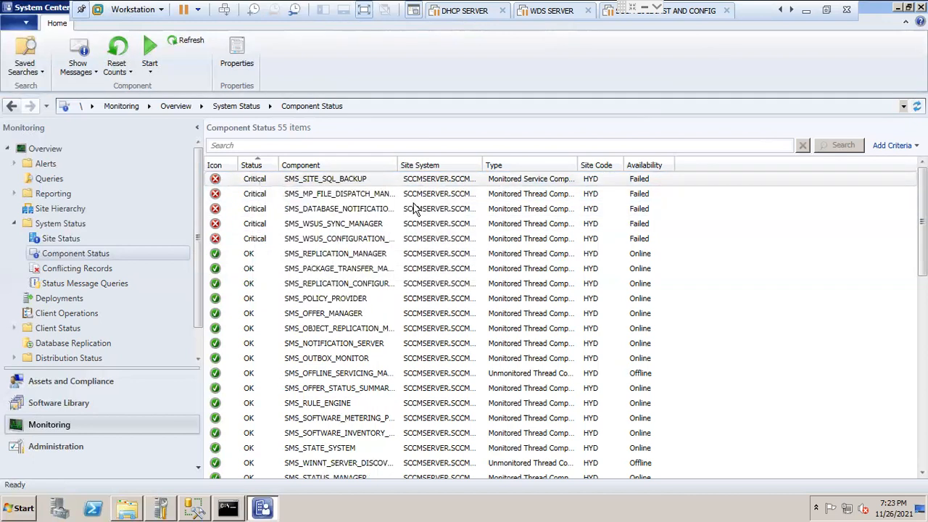
left_click(191, 42)
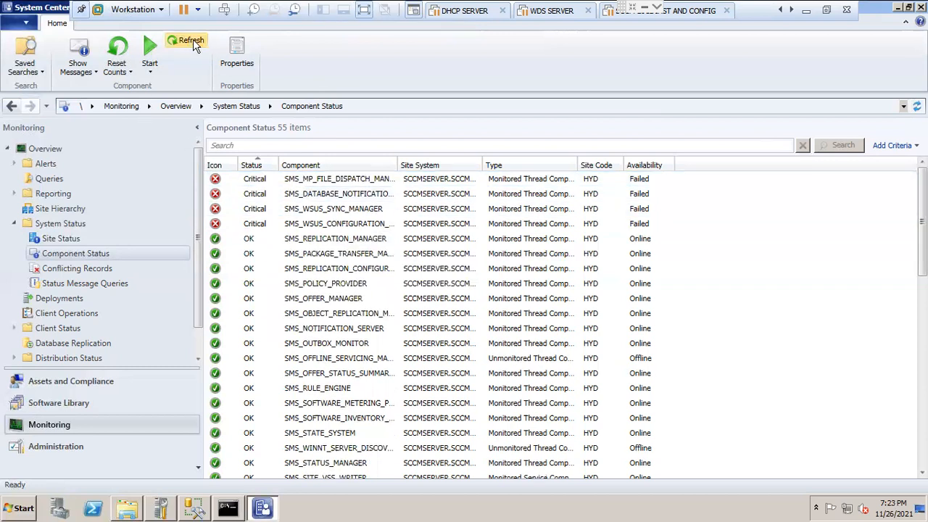
Step: Reset all status message counts once more for the WSUS configuration component and SMS_WSUS_SYNC_MANAGER
right_click(260, 229)
mouse_move(297, 259)
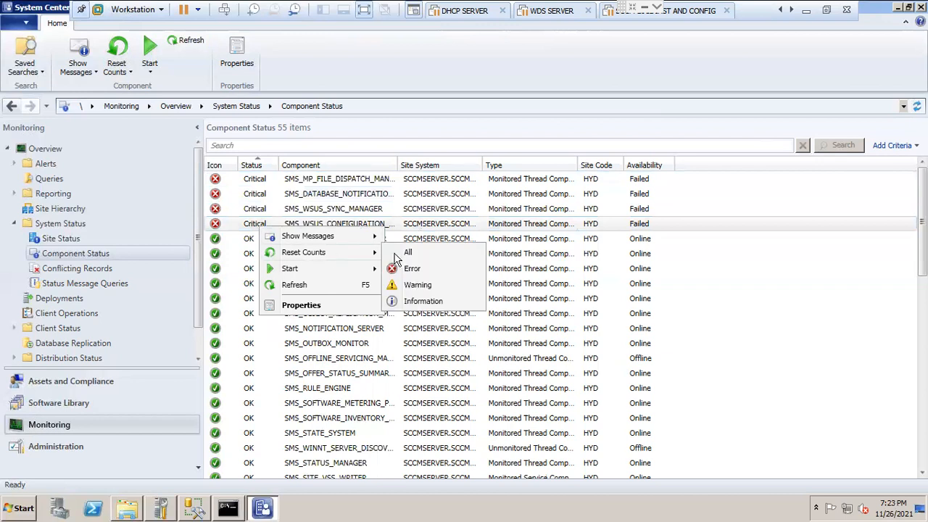
left_click(402, 260)
left_click(254, 213)
right_click(255, 214)
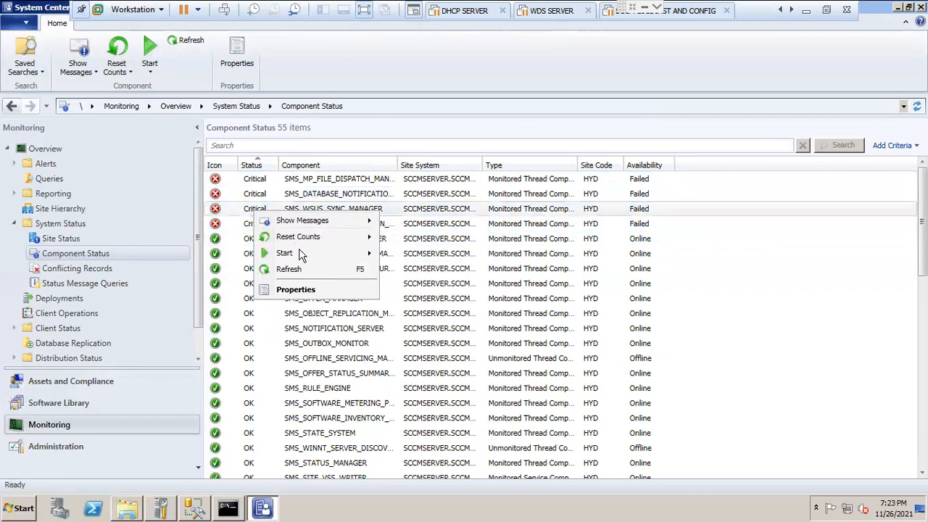
mouse_move(305, 243)
left_click(402, 236)
Step: Reset all counts for the critical database notification and MP file dispatch components, and refresh the Component Status list
left_click(262, 194)
right_click(263, 196)
mouse_move(317, 221)
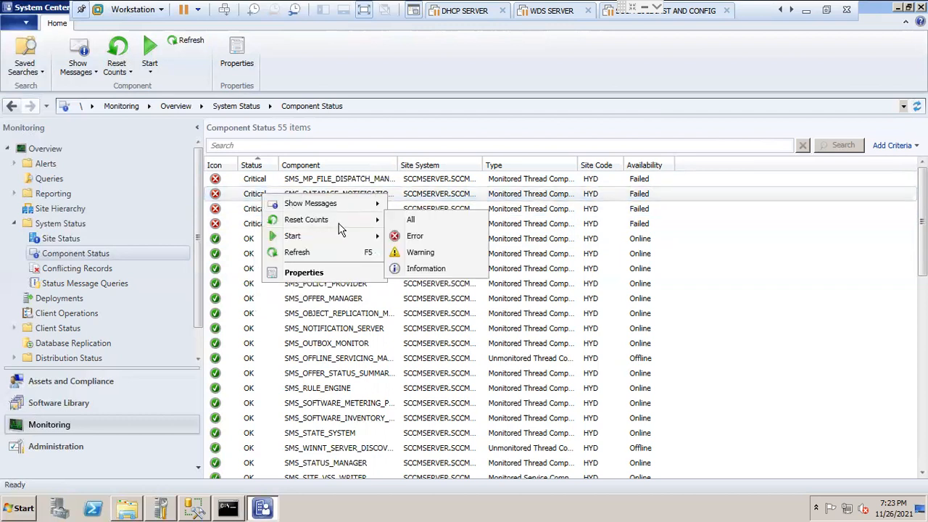
left_click(410, 221)
right_click(256, 180)
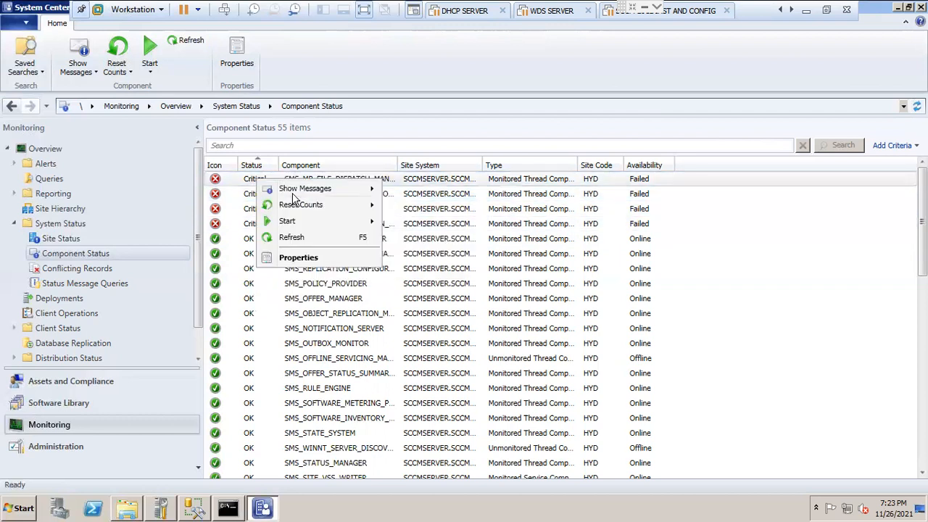
mouse_move(303, 206)
left_click(407, 207)
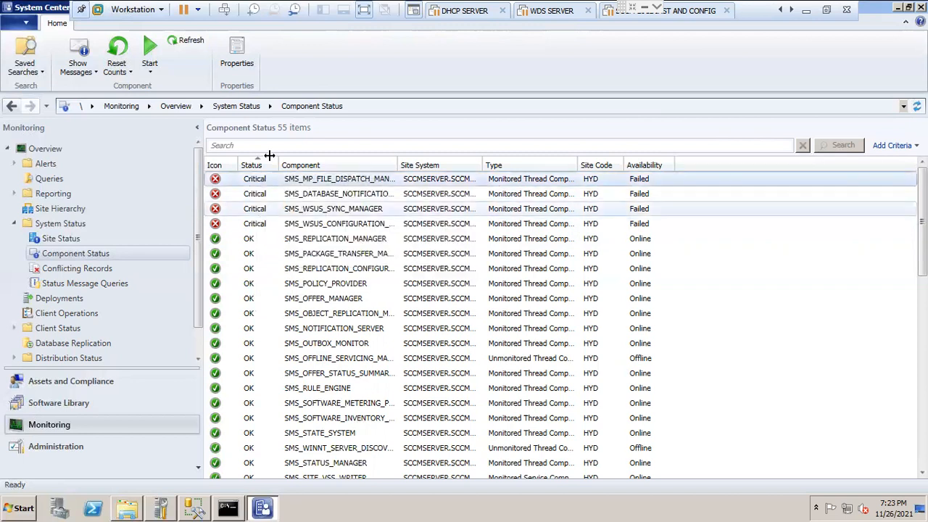
left_click(193, 42)
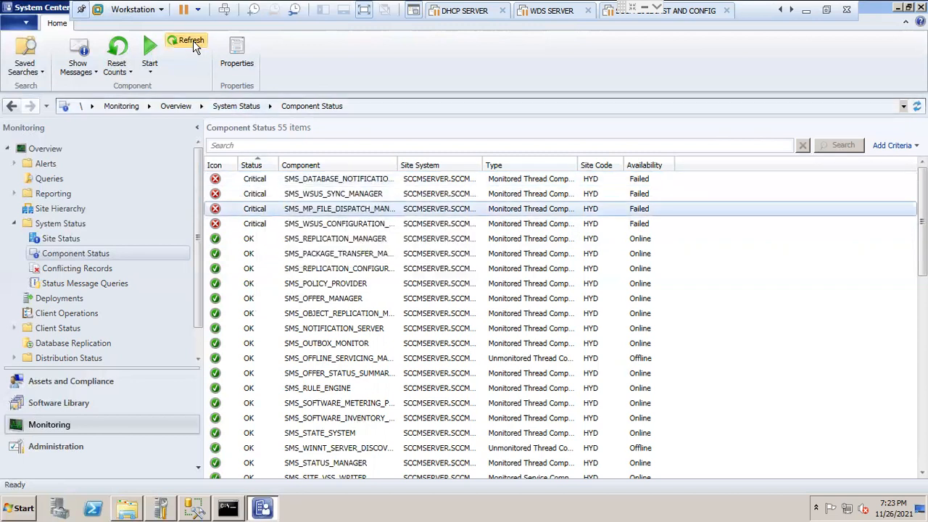
left_click(190, 43)
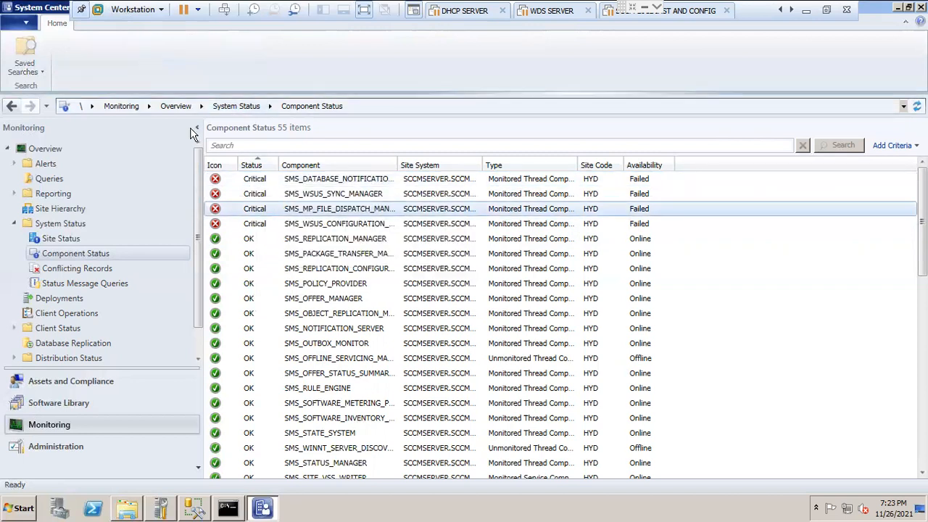
left_click(190, 43)
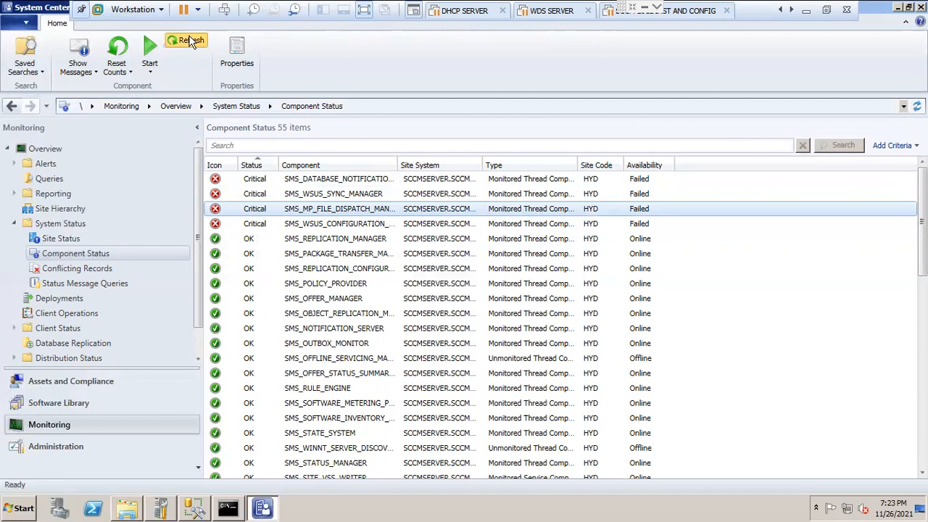
Step: Reset all status message counts for the database notification component and SMS_WSUS_SYNC_MANAGER
left_click(256, 180)
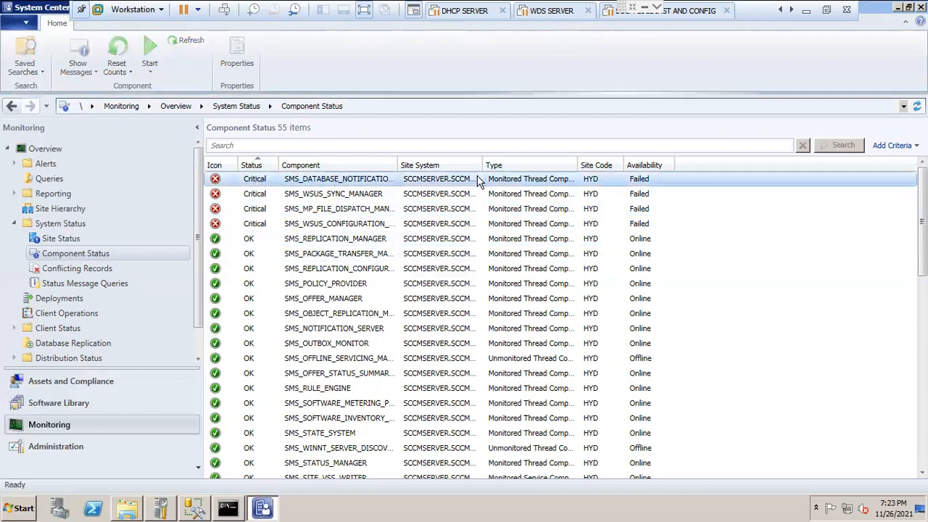
right_click(253, 181)
mouse_move(303, 203)
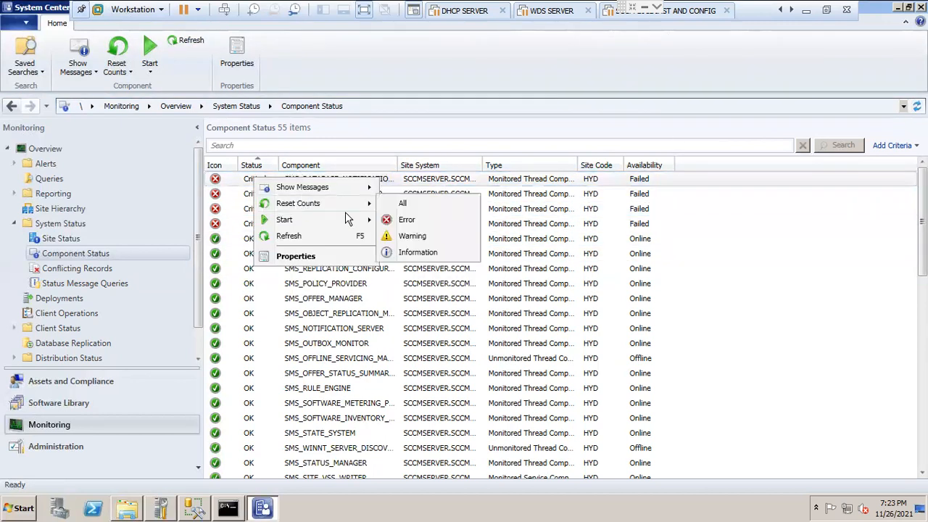
left_click(431, 203)
right_click(254, 196)
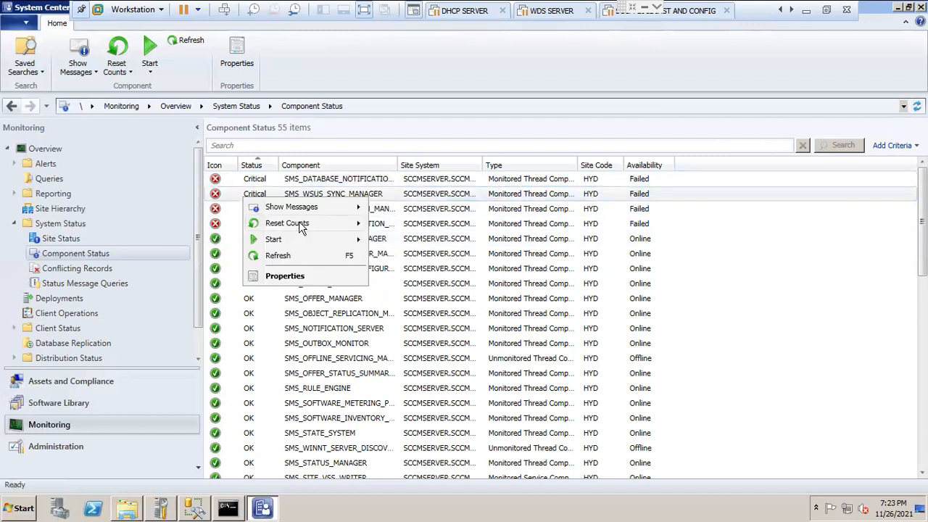
mouse_move(319, 221)
left_click(427, 217)
Step: Reset all counts for the MP file dispatch and WSUS configuration components, and refresh the list
right_click(250, 210)
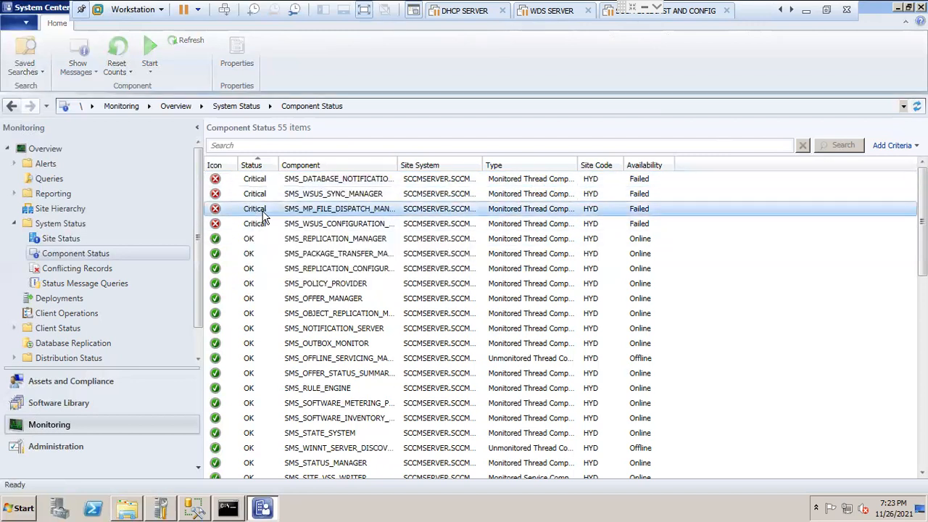
left_click(428, 235)
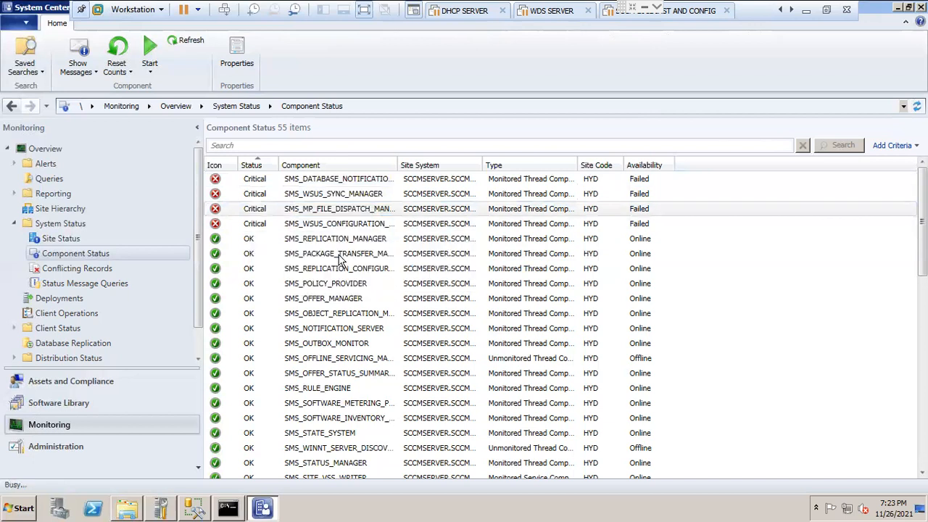
right_click(250, 227)
mouse_move(312, 253)
left_click(415, 256)
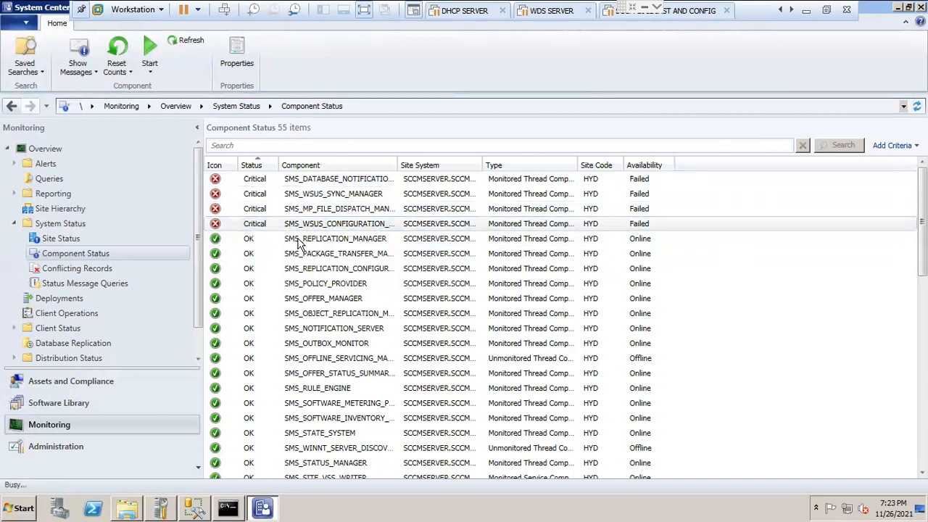
left_click(196, 40)
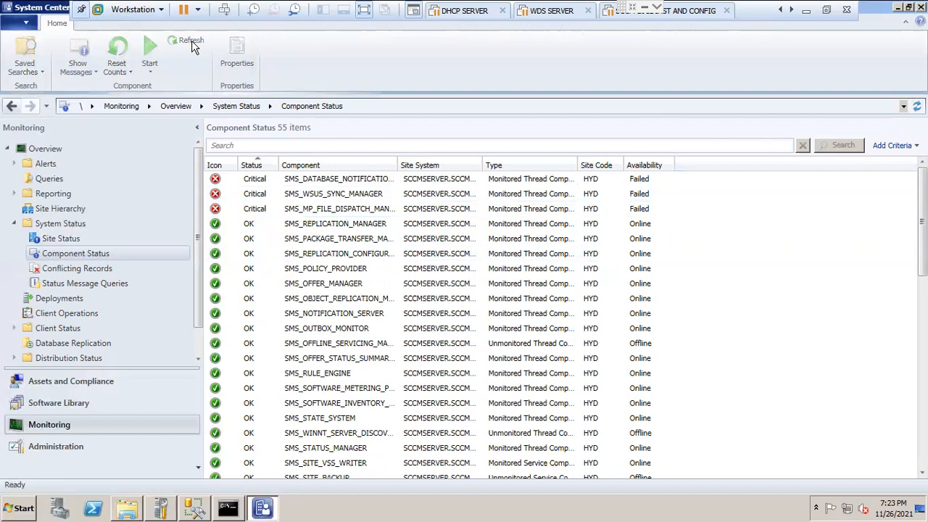
Step: Reset all counts for the MP file dispatch, WSUS synchronization and database notification components, and refresh the list
right_click(268, 210)
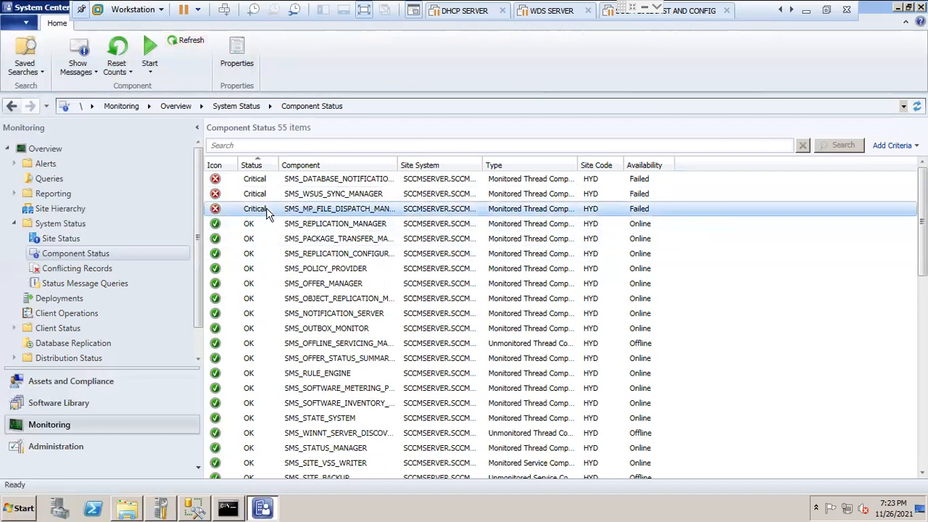
mouse_move(326, 239)
left_click(430, 235)
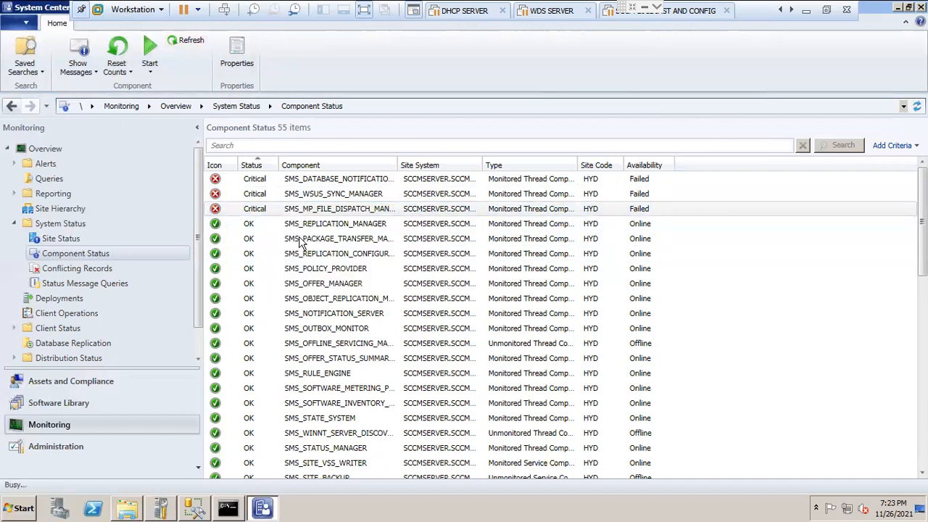
right_click(248, 198)
mouse_move(309, 231)
left_click(403, 225)
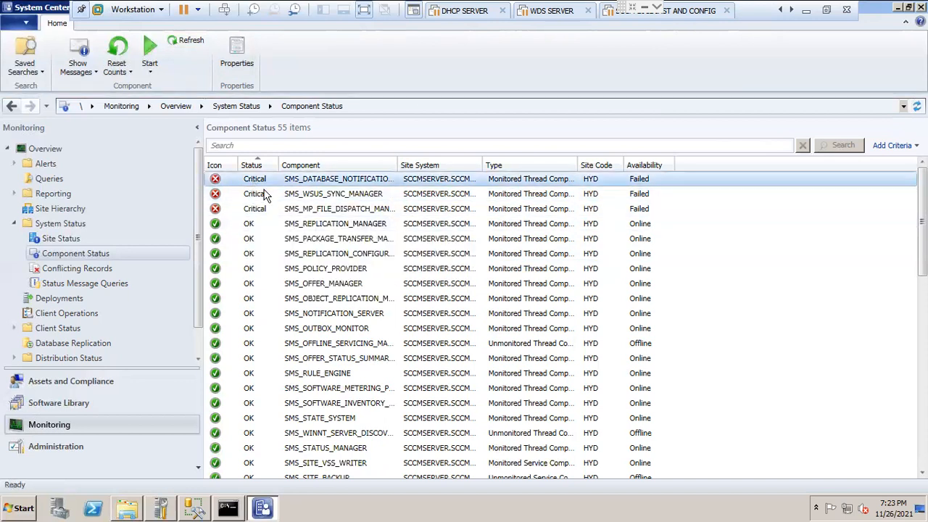
right_click(265, 195)
mouse_move(355, 210)
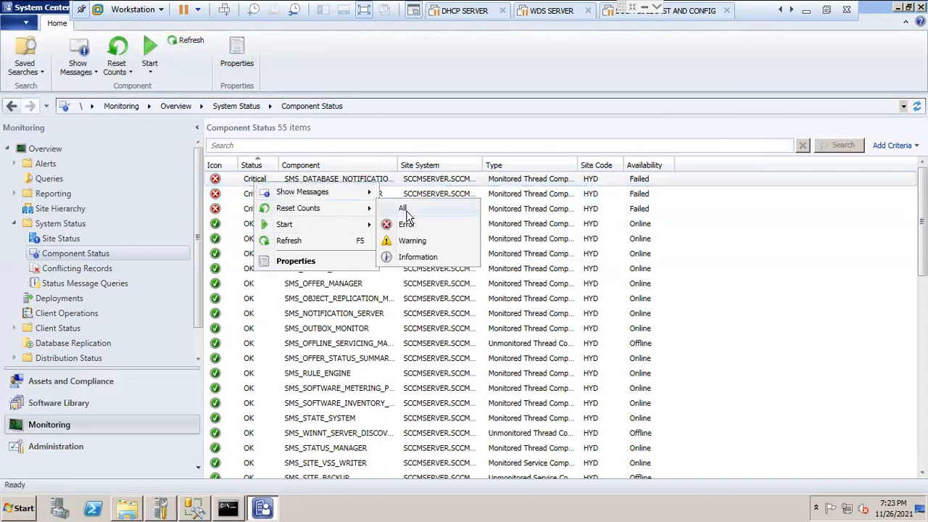
left_click(403, 211)
left_click(186, 45)
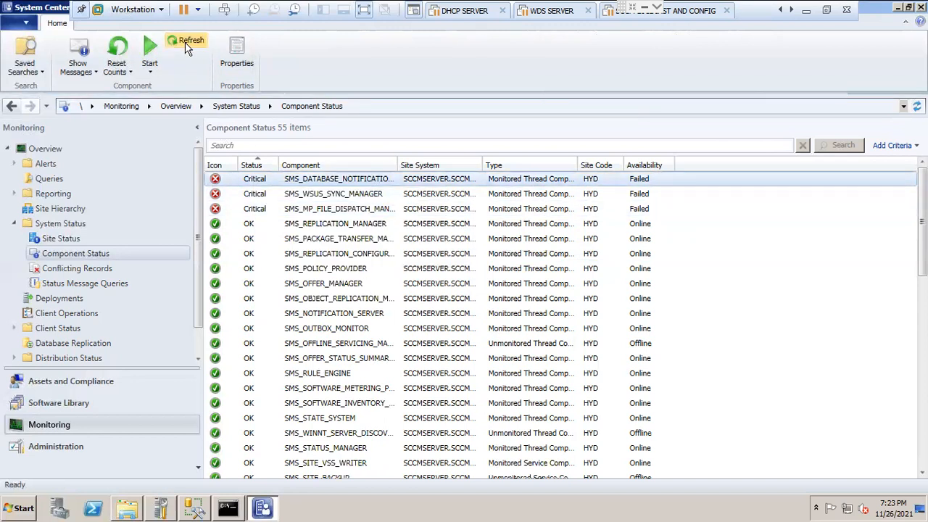
Step: Repeat the reset of all counts for the database notification, SMS_WSUS_SYNC_MANAGER and MP file dispatch components, and refresh the Component Status list
right_click(264, 186)
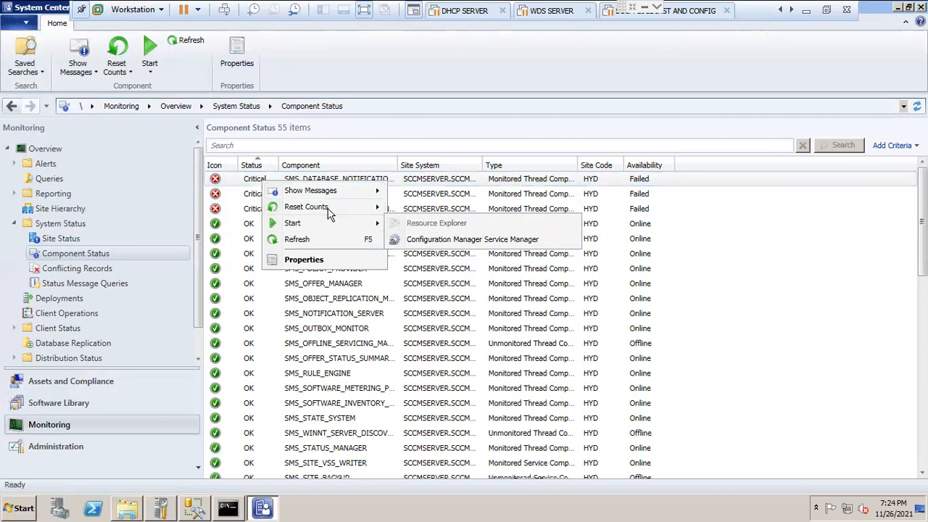
mouse_move(330, 211)
left_click(417, 210)
right_click(250, 193)
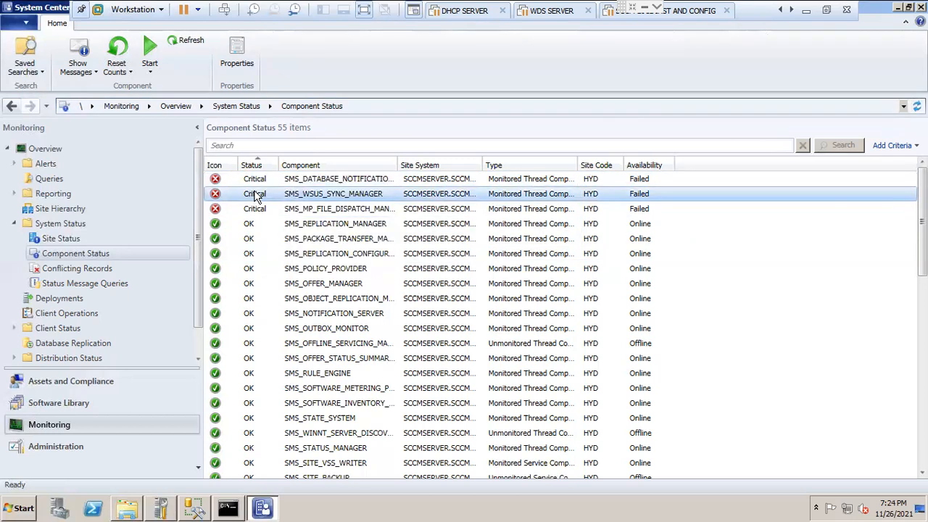
left_click(407, 220)
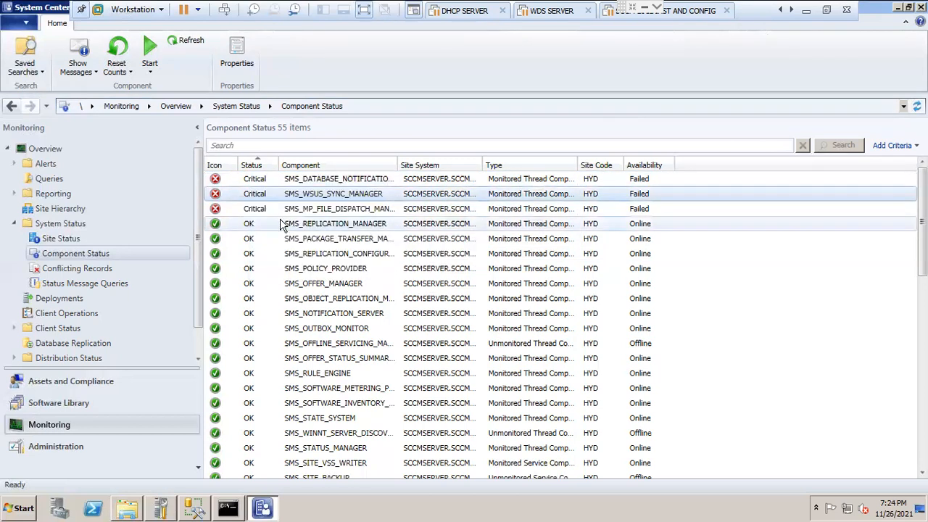
right_click(264, 210)
mouse_move(324, 242)
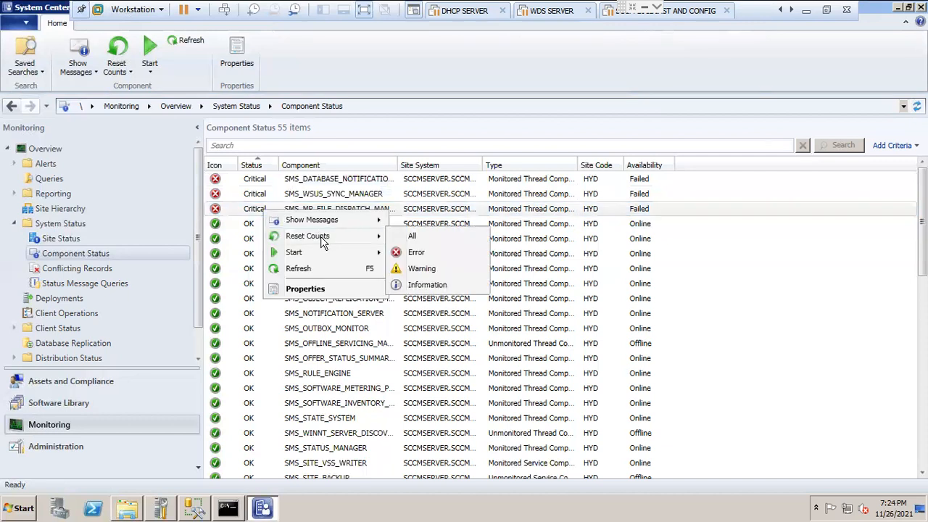
left_click(431, 236)
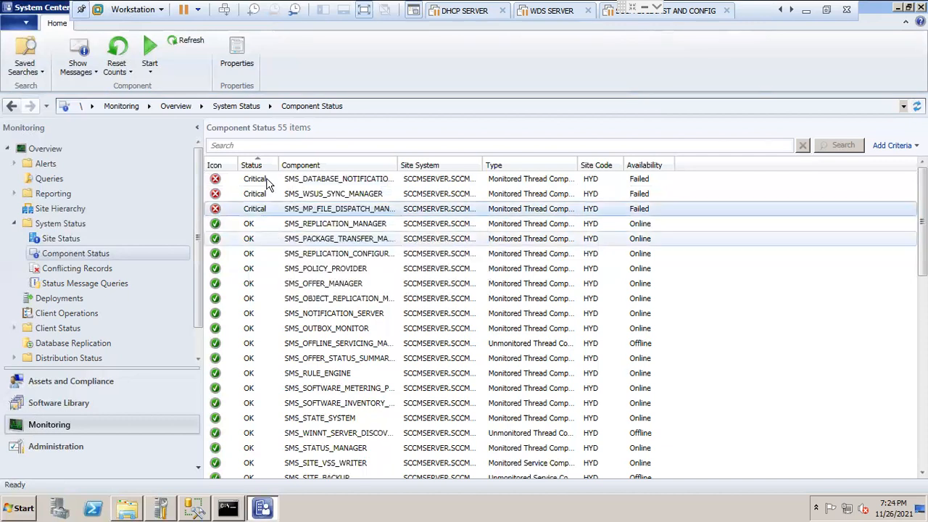
left_click(190, 45)
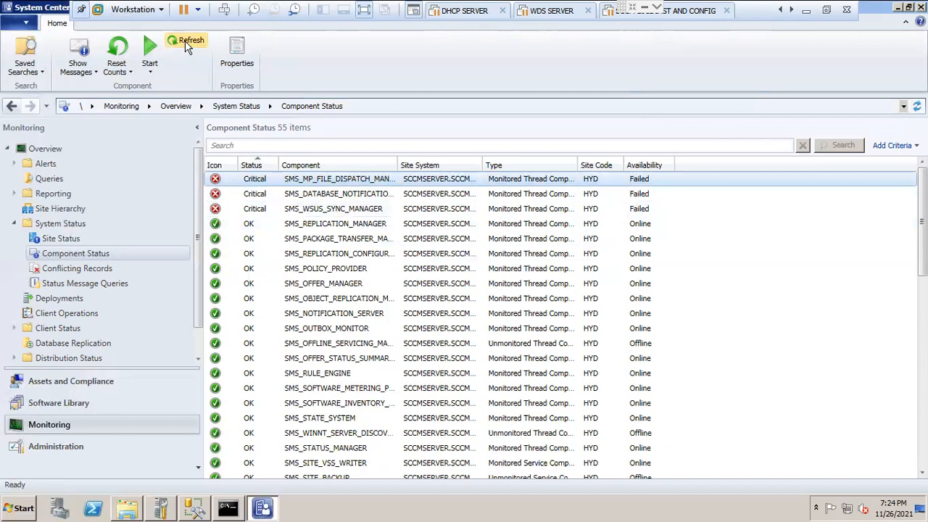
left_click(186, 41)
Step: Reset all counts once more for the three critical components, MP file dispatch, database notification and WSUS synchronization, and refresh the list
right_click(244, 179)
mouse_move(290, 205)
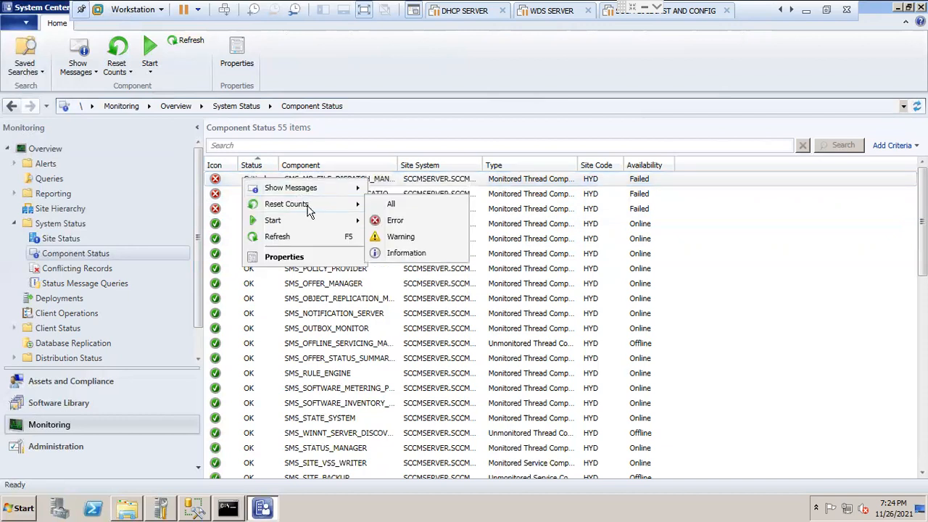
left_click(415, 203)
right_click(247, 195)
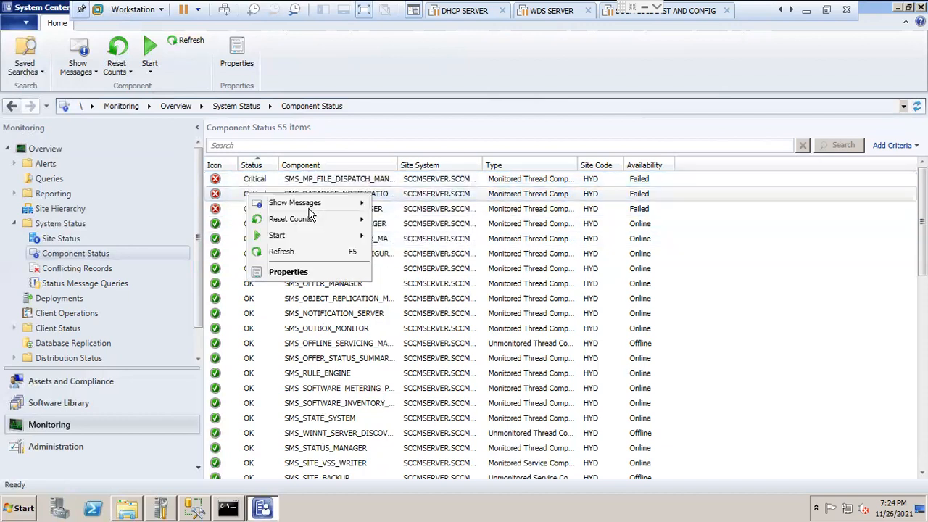
mouse_move(312, 217)
left_click(424, 218)
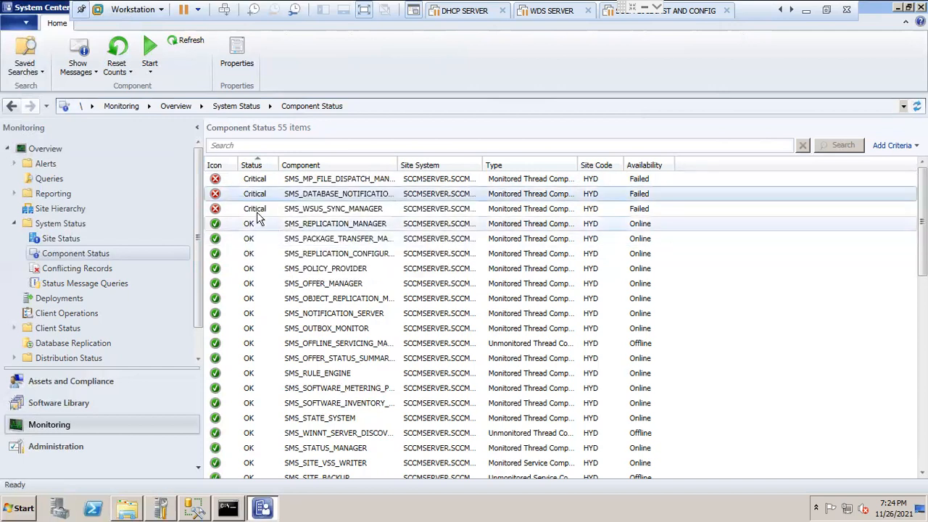
right_click(255, 212)
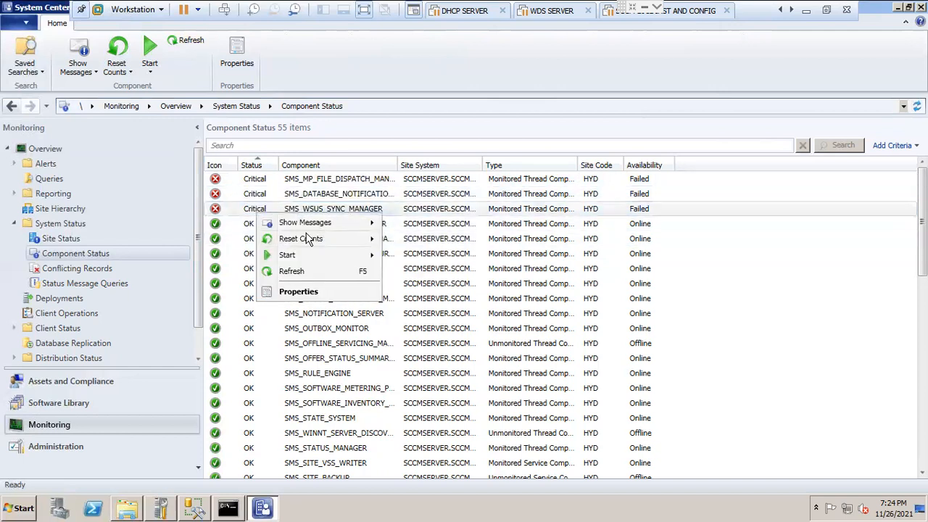
mouse_move(308, 240)
left_click(425, 242)
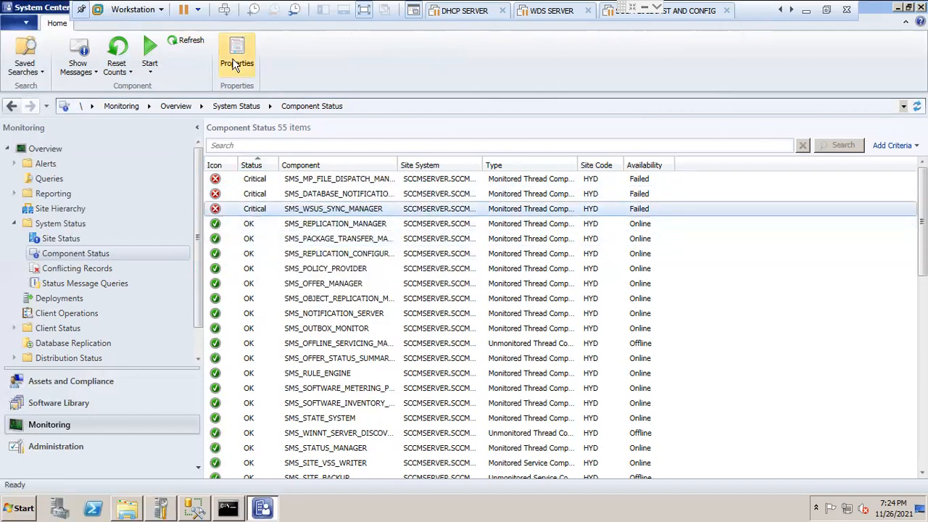
left_click(190, 43)
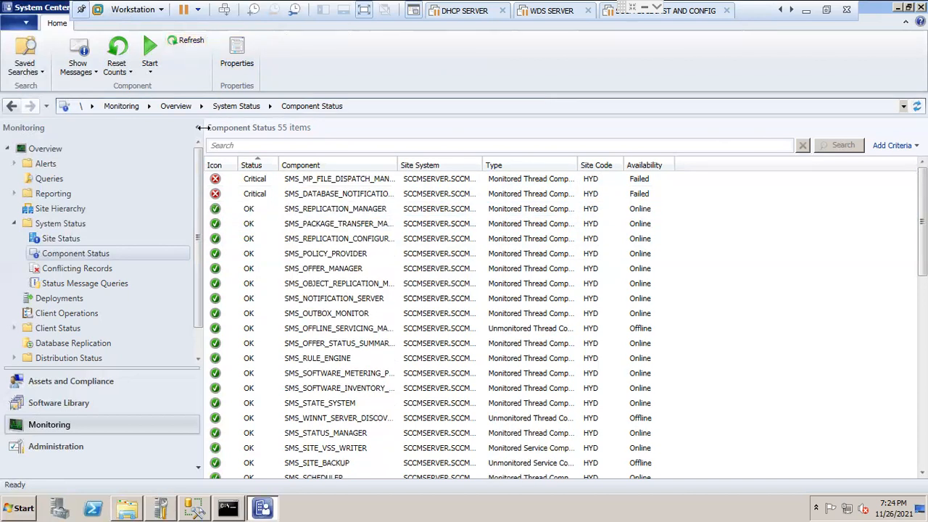
Step: Reset all counts for the two critical components, database notification and MP file dispatch, and refresh the Component Status list
right_click(252, 194)
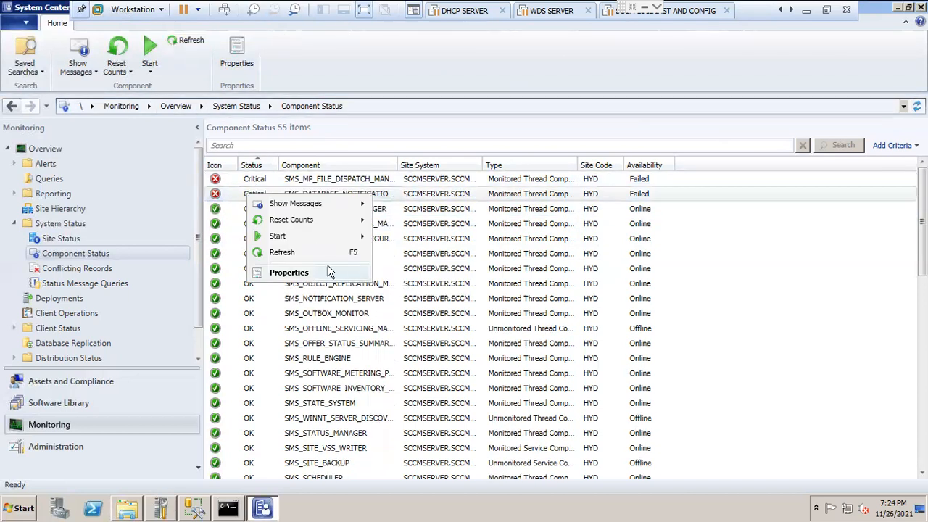
left_click(429, 220)
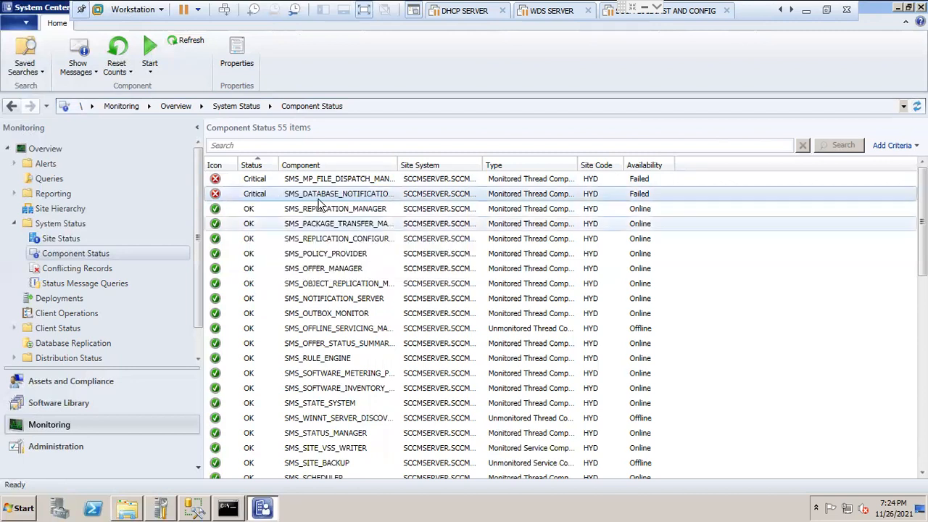
left_click(267, 186)
right_click(267, 186)
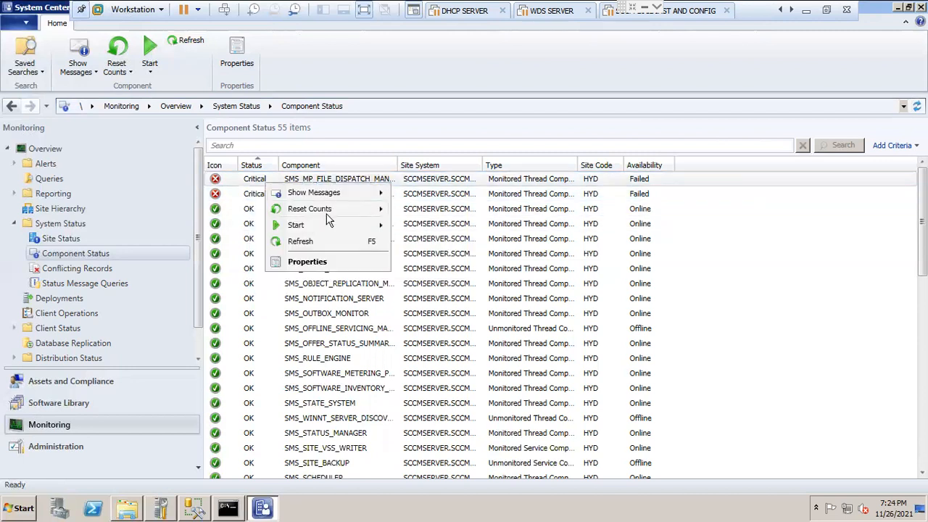
mouse_move(323, 210)
left_click(433, 209)
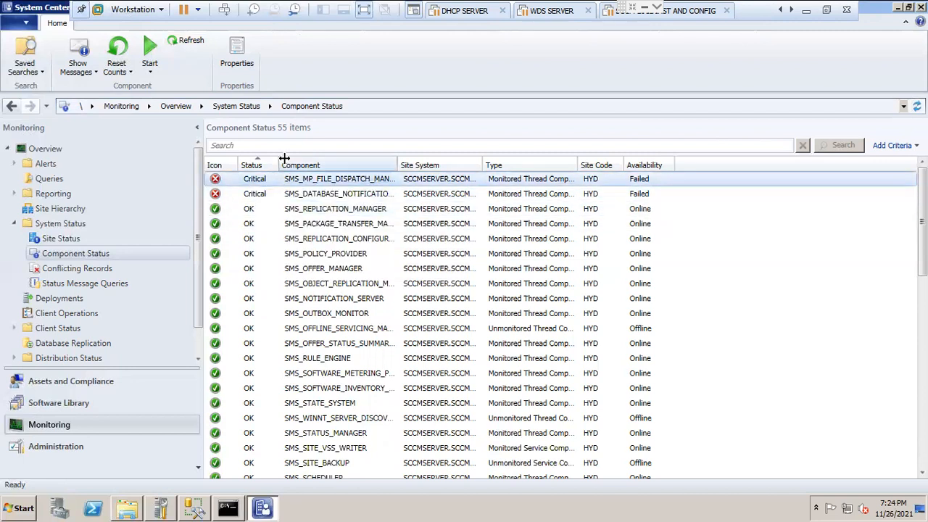
left_click(188, 43)
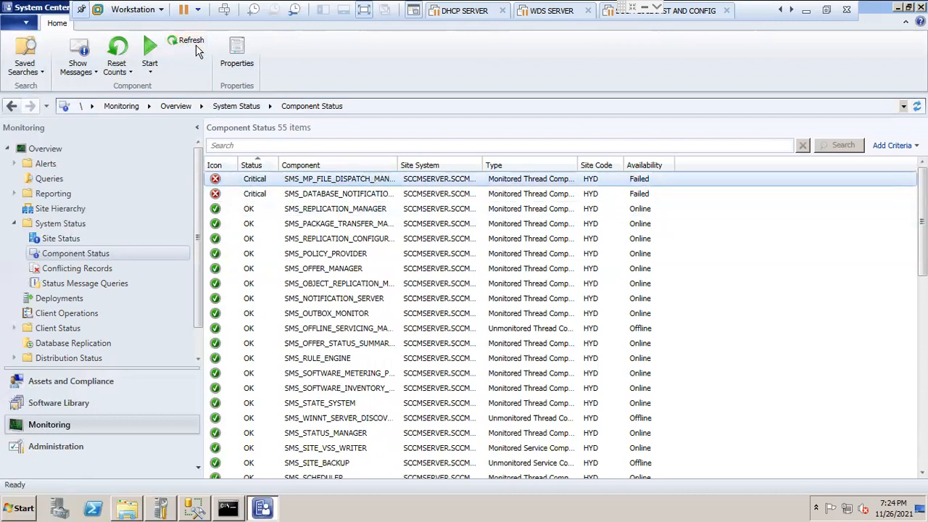
Step: Reset all counts for the critical MP file dispatch and database notification components again, and refresh the status list
right_click(262, 183)
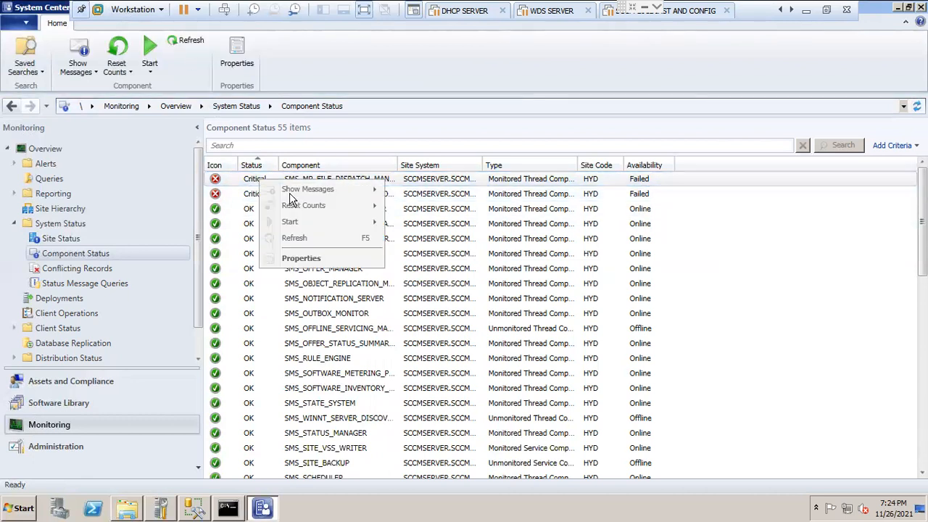
mouse_move(307, 206)
left_click(408, 209)
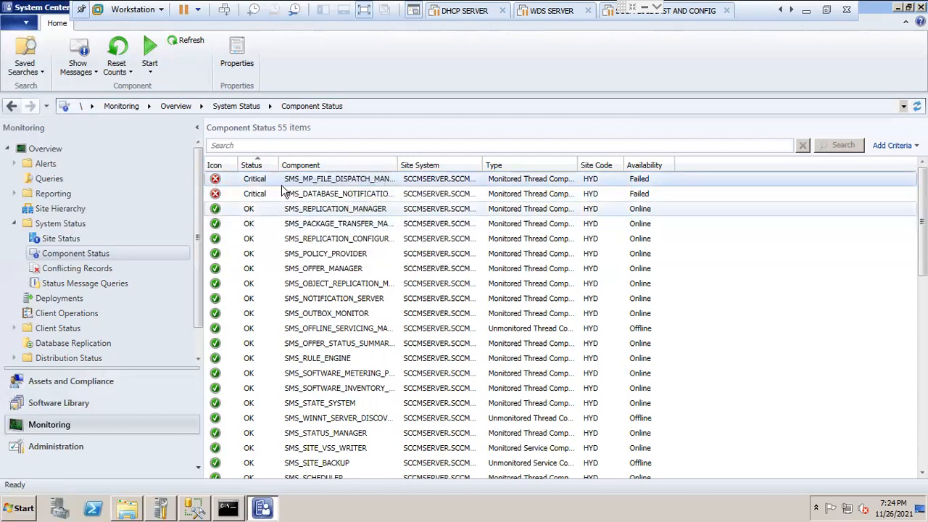
right_click(266, 193)
mouse_move(324, 219)
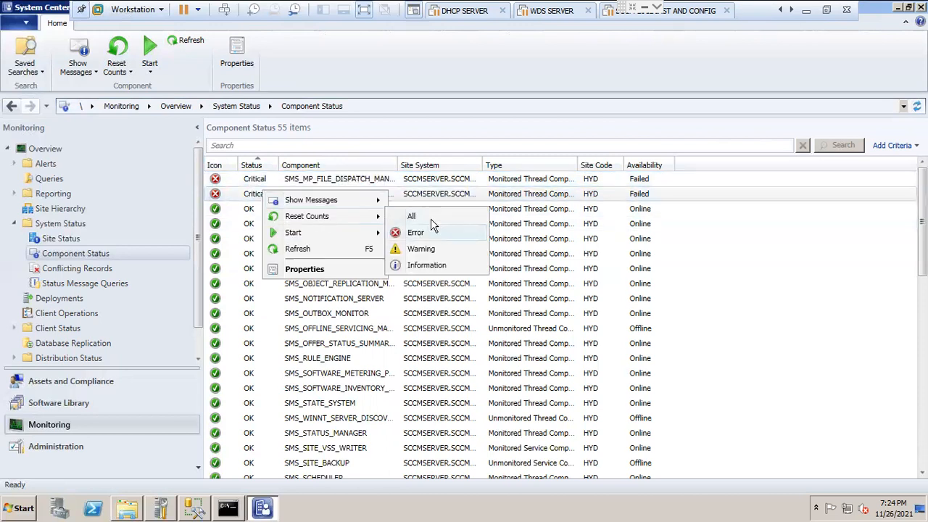
left_click(430, 218)
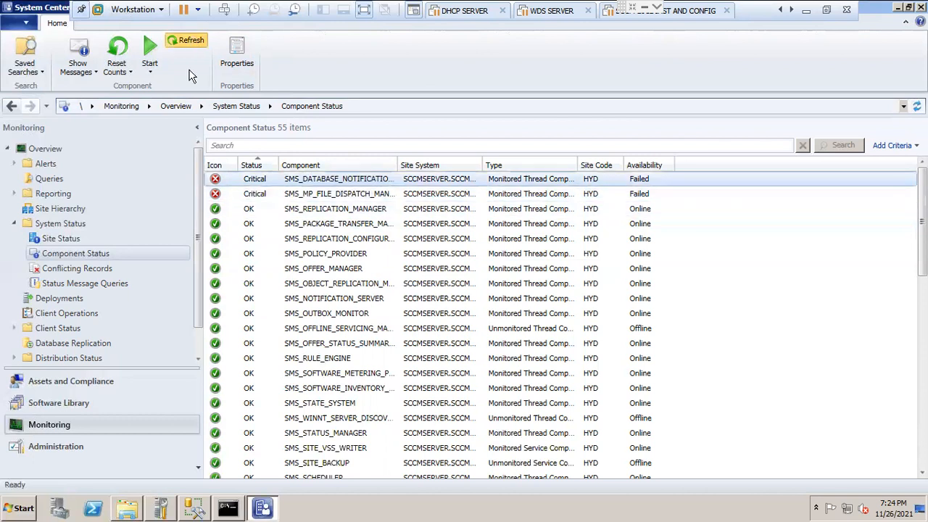
Step: Start the Configuration Manager Service Manager from the critical database notification component and move its window clear of the component statuses
right_click(261, 181)
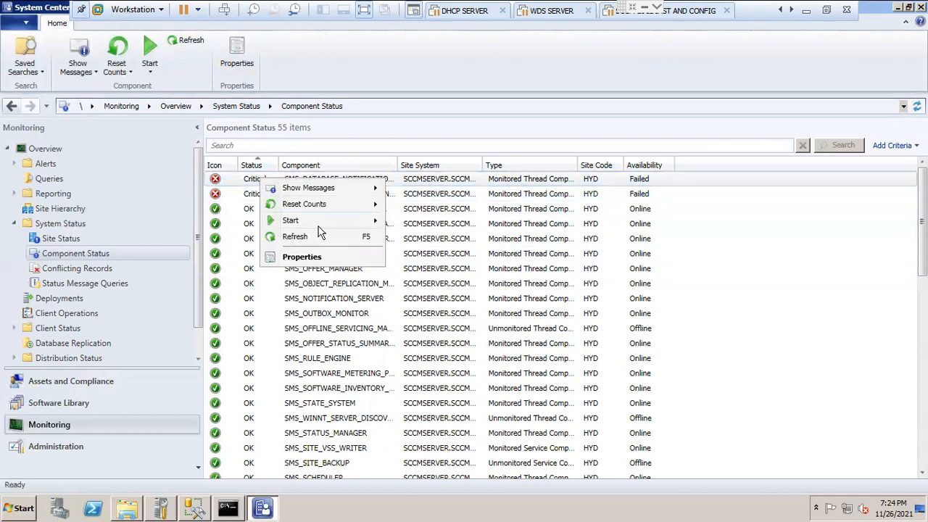
mouse_move(333, 219)
left_click(439, 240)
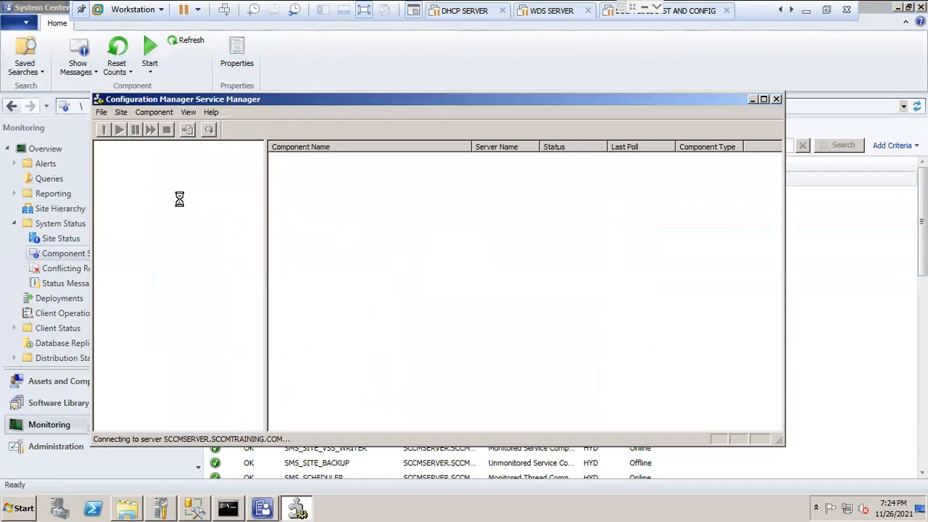
left_click_drag(243, 99, 506, 110)
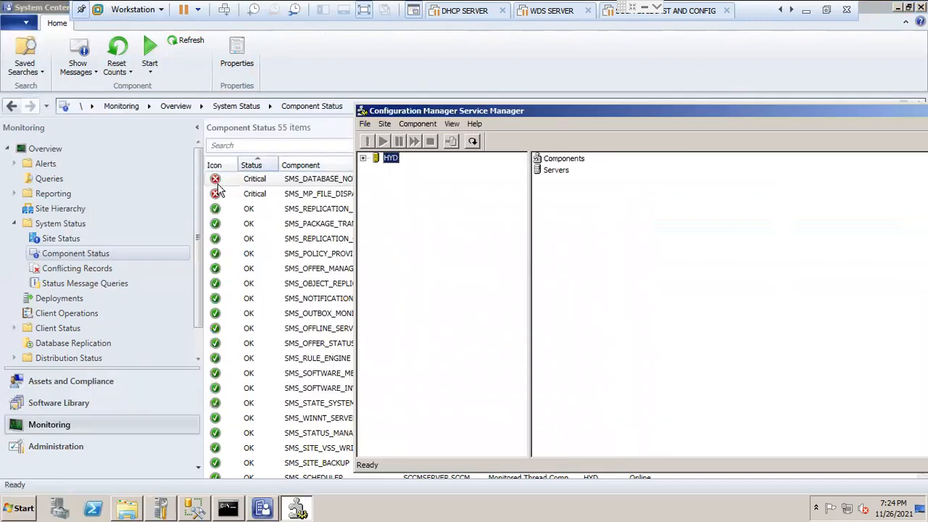
left_click_drag(384, 110, 480, 109)
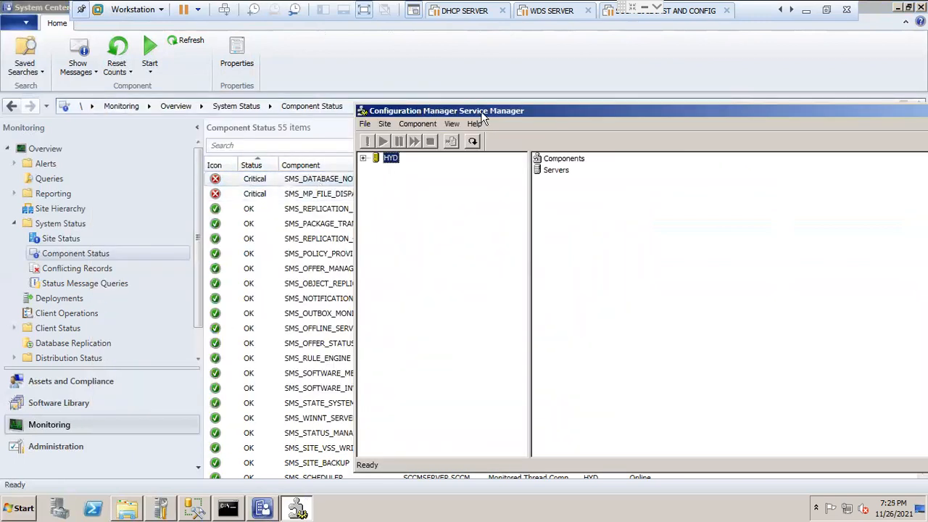
left_click_drag(559, 108, 445, 86)
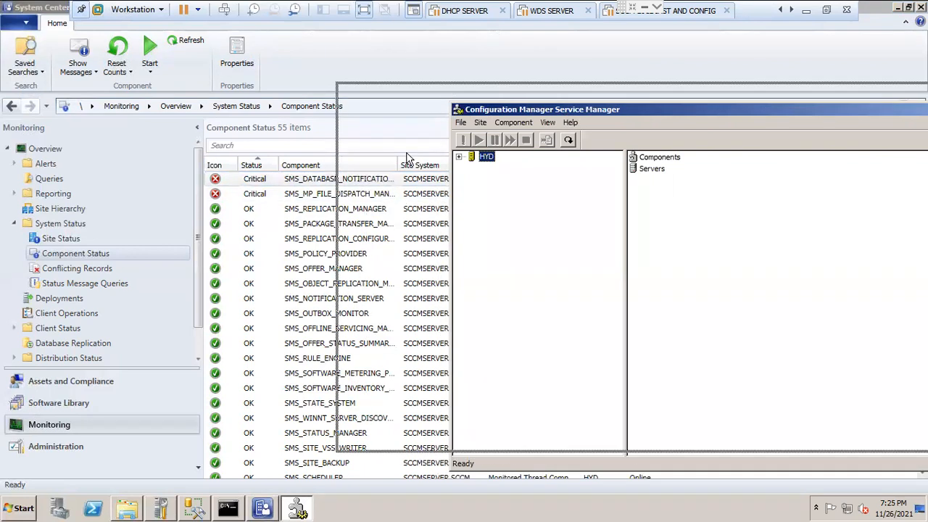
Step: Expand the HYD site's server SCCMSERVER.SCCMTRAINING.COM in the Service Manager and look through its components, widening the tree to read full names
left_click(345, 136)
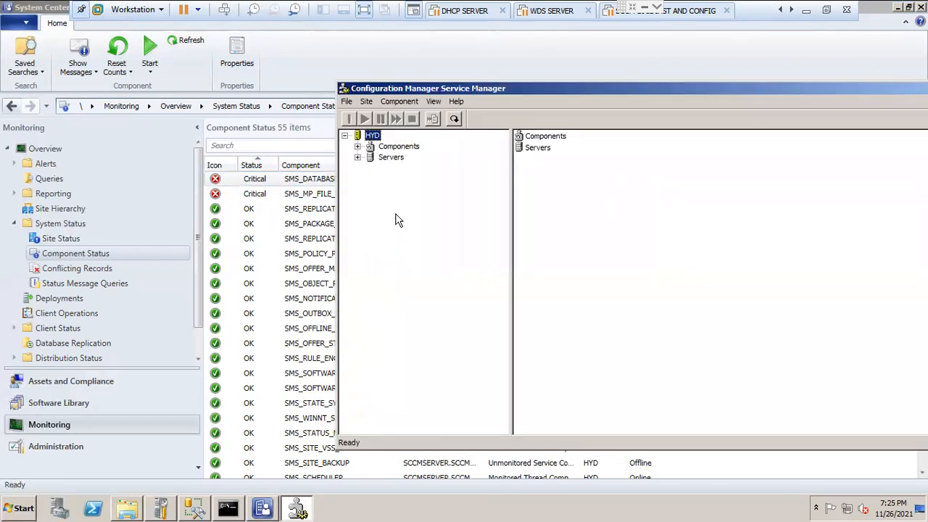
left_click(357, 157)
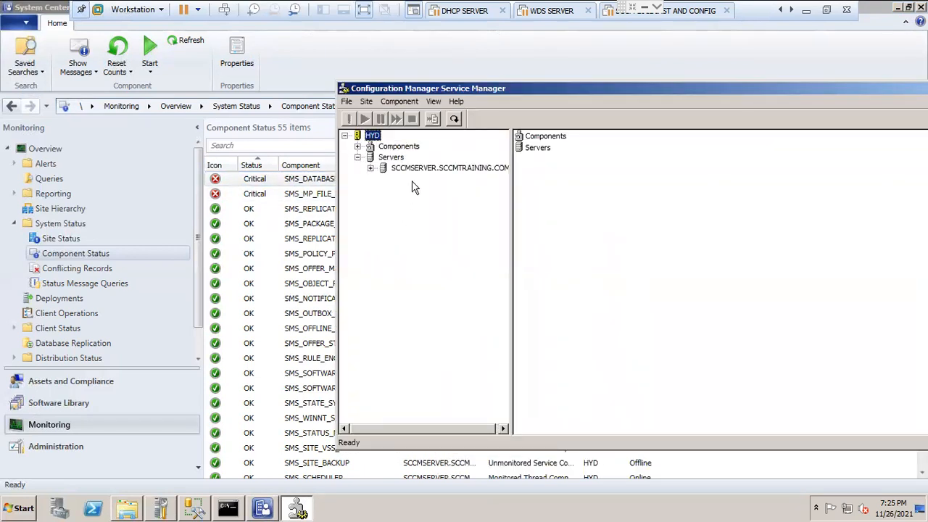
left_click(370, 168)
left_click(419, 277)
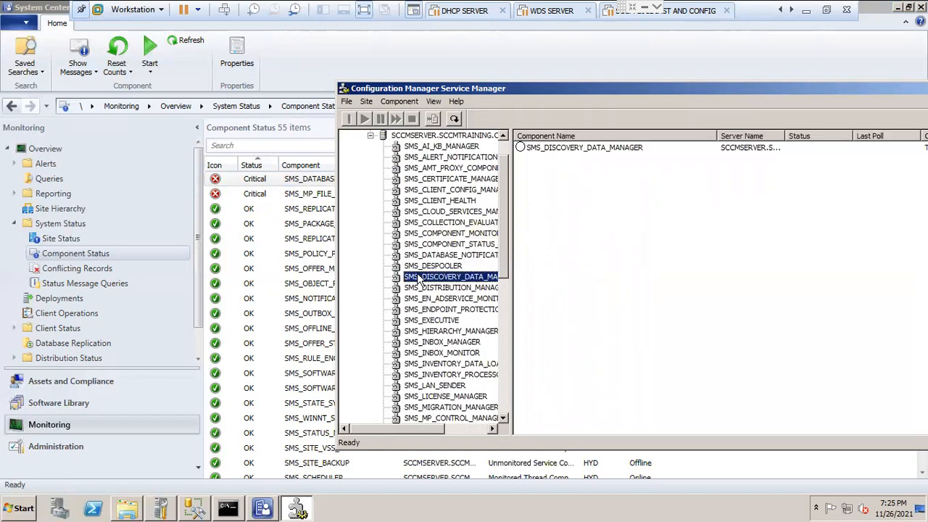
left_click(420, 287)
left_click_drag(512, 232, 603, 218)
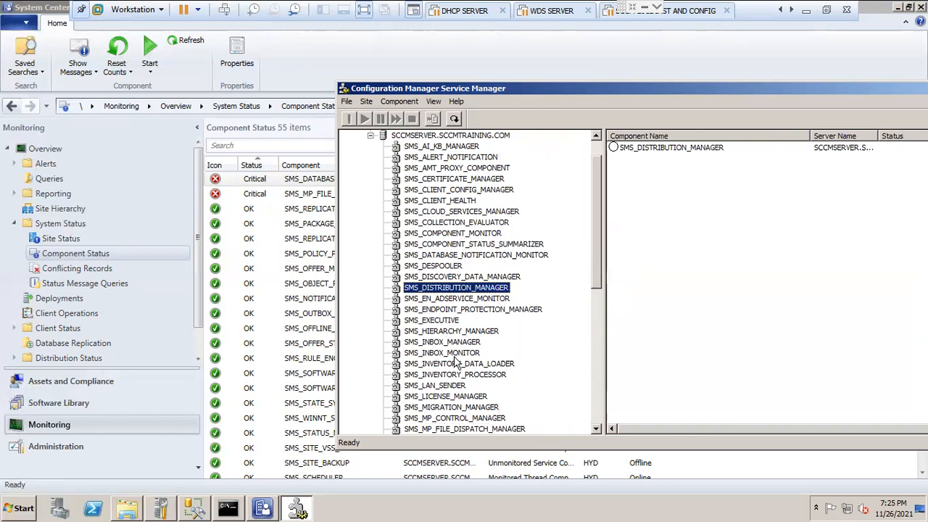
scroll(597, 323, "down", 3)
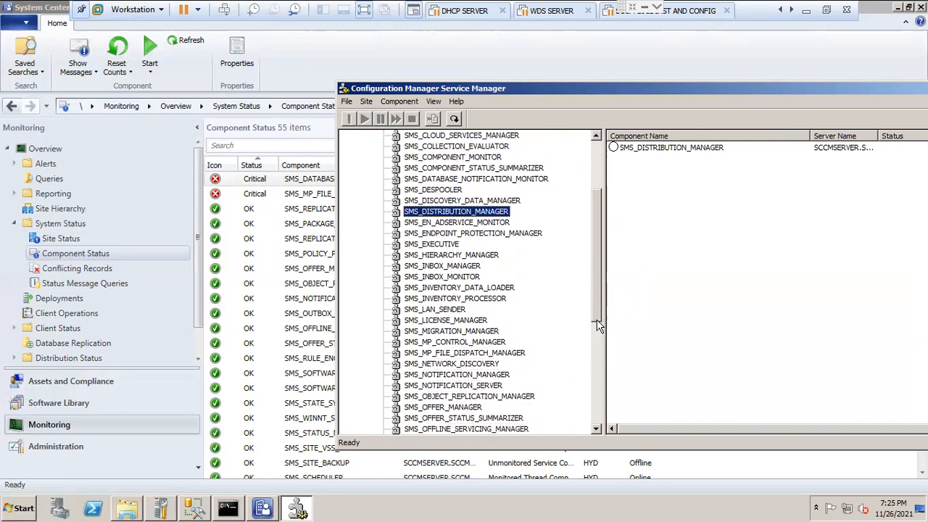
left_click_drag(597, 324, 613, 233)
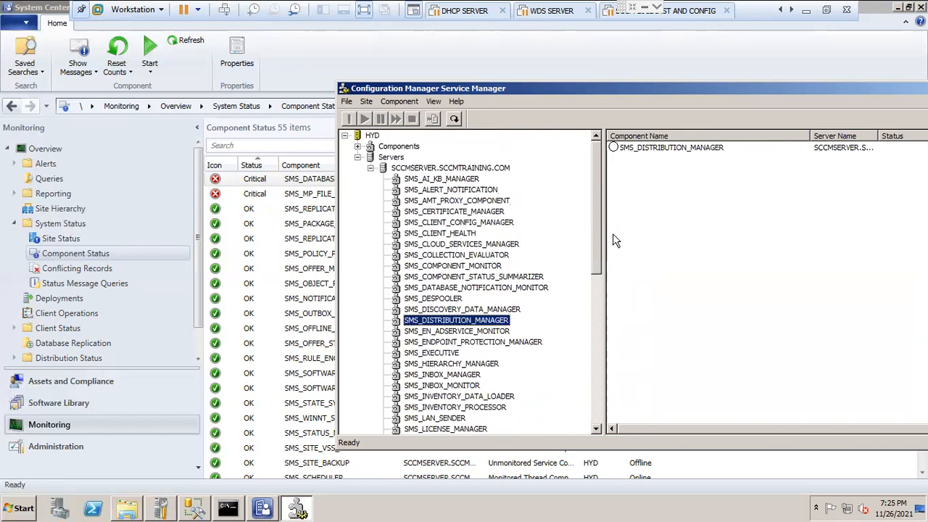
Step: Widen the Component column of the Component Status list to show full names, and bring the Service Manager window back over it
left_click_drag(449, 88, 395, 263)
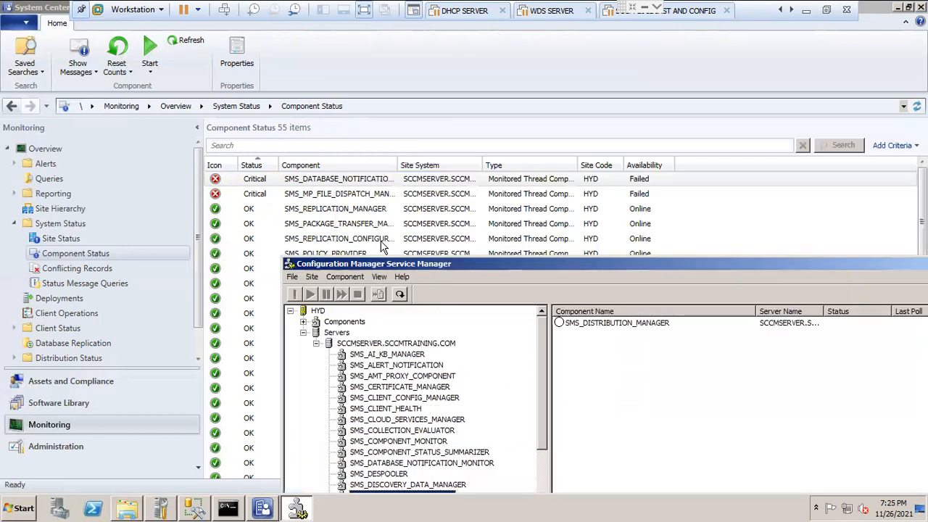
left_click_drag(390, 166, 495, 165)
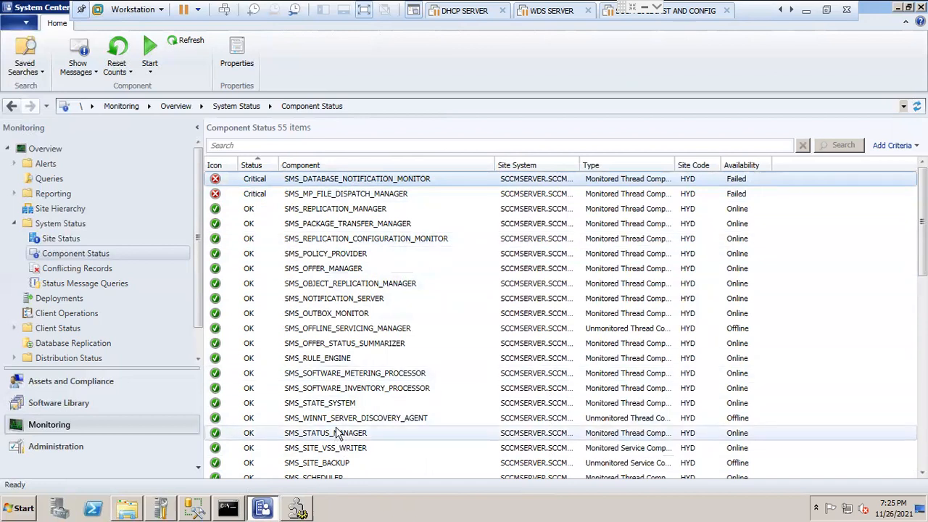
left_click(297, 508)
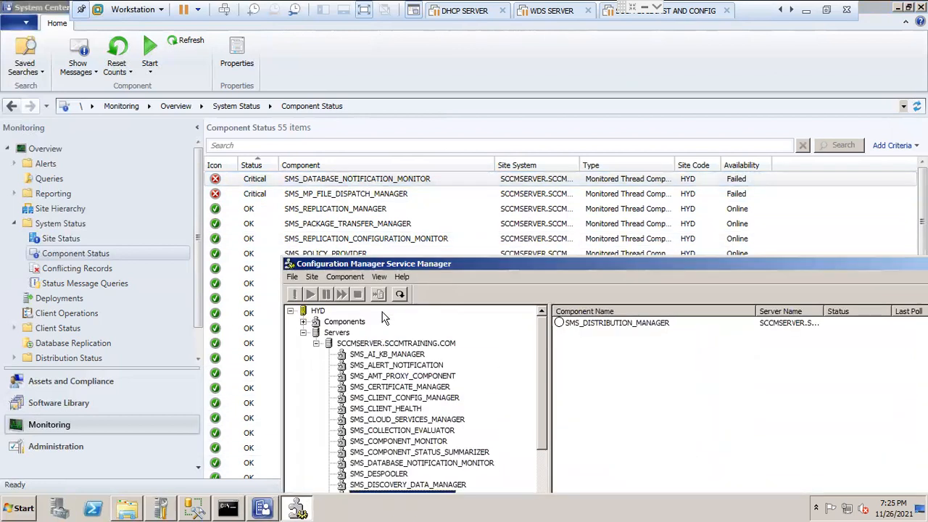
left_click(487, 124)
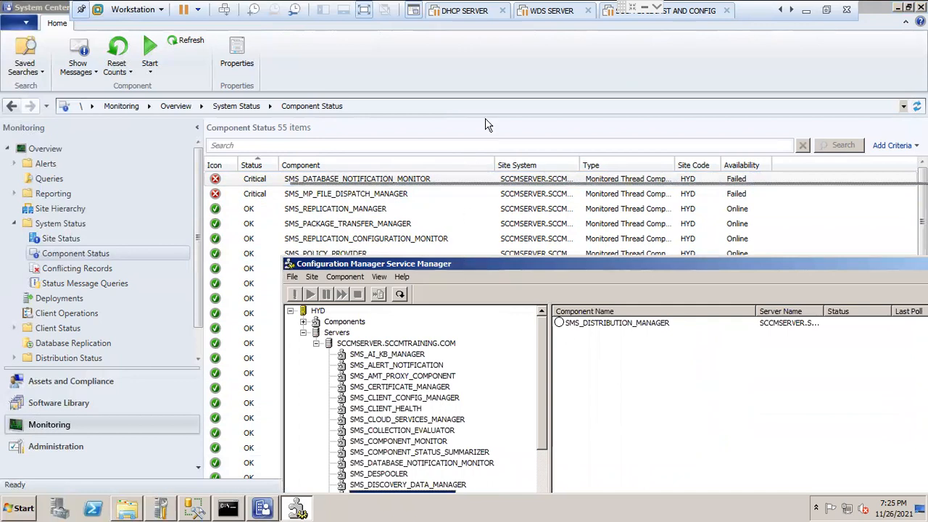
left_click_drag(487, 125, 485, 117)
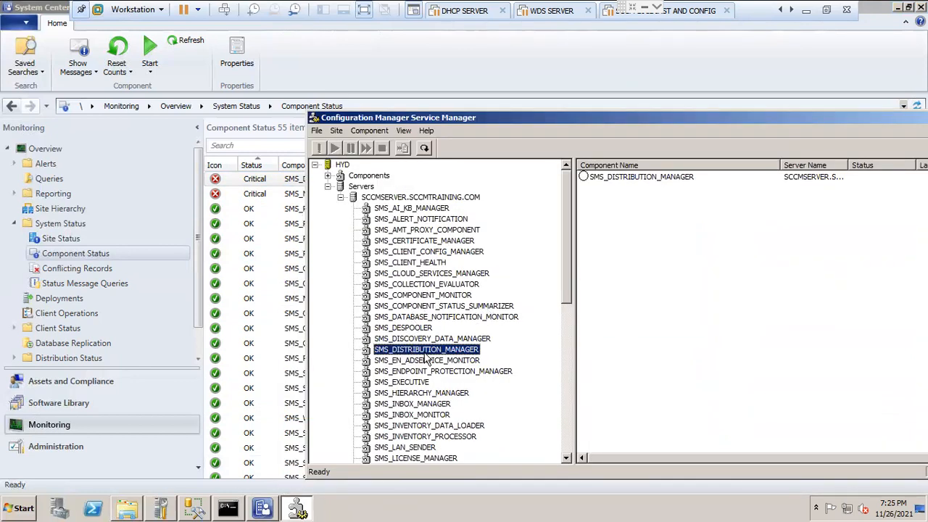
Step: Collapse the server's component list, expand the site's Components node and select SMS_DATABASE_NOTIFICATION_MONITOR
left_click(341, 198)
left_click(327, 175)
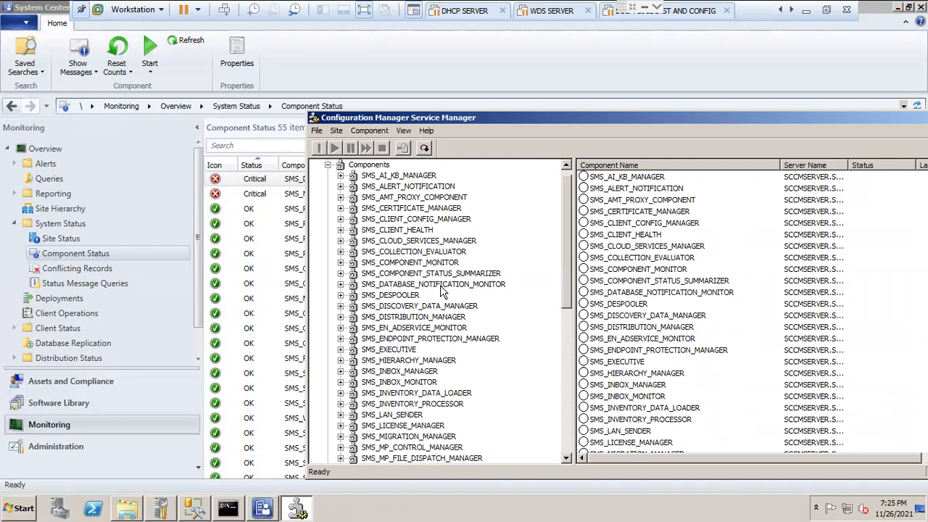
left_click(434, 287)
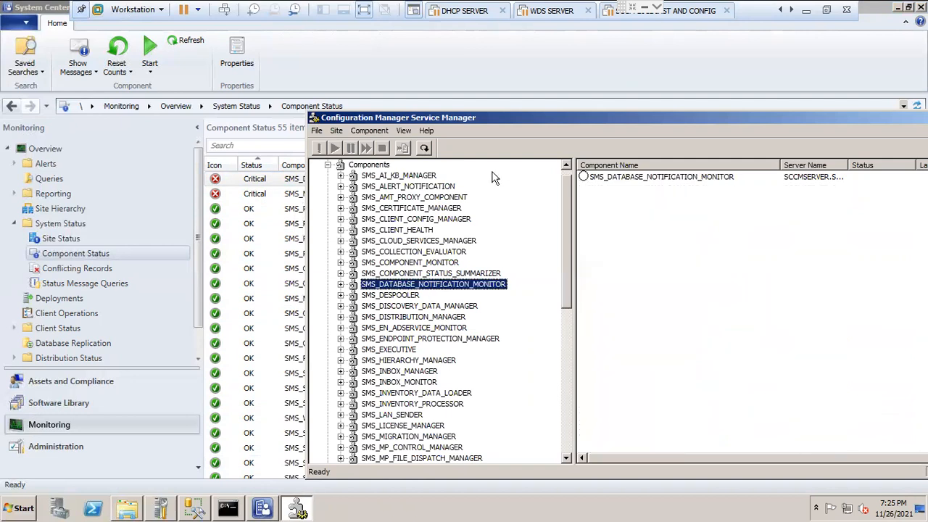
left_click_drag(469, 125, 477, 40)
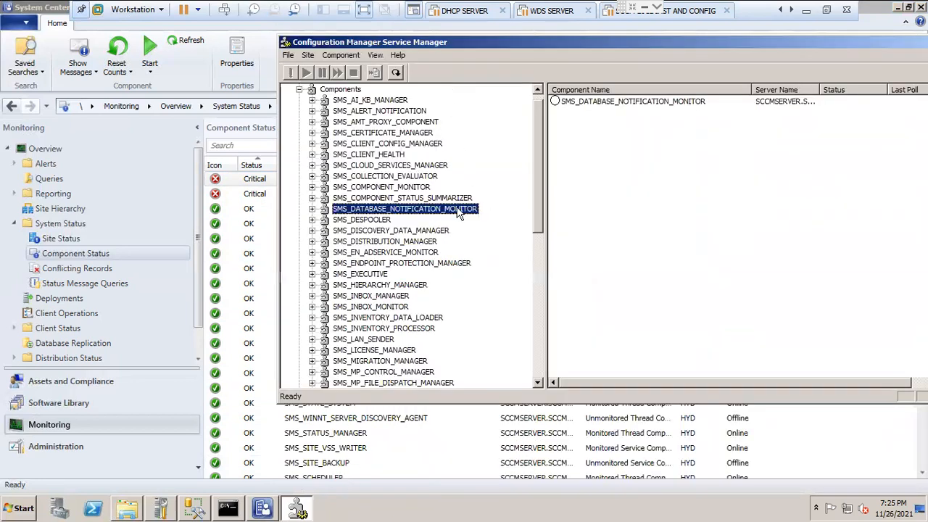
left_click(622, 101)
Step: Open the logging settings of SMS_DATABASE_NOTIFICATION_MONITOR and accept them with logging enabled
left_click_drag(663, 45, 513, 45)
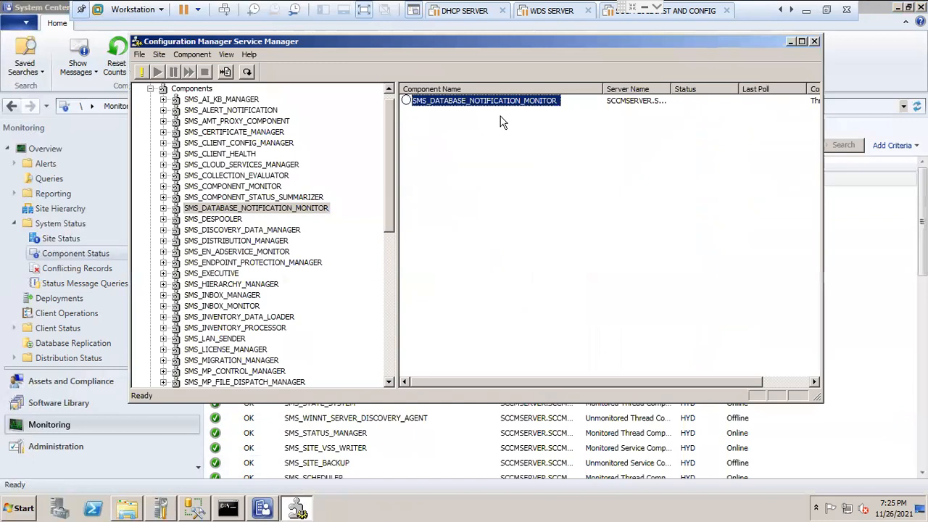
right_click(485, 106)
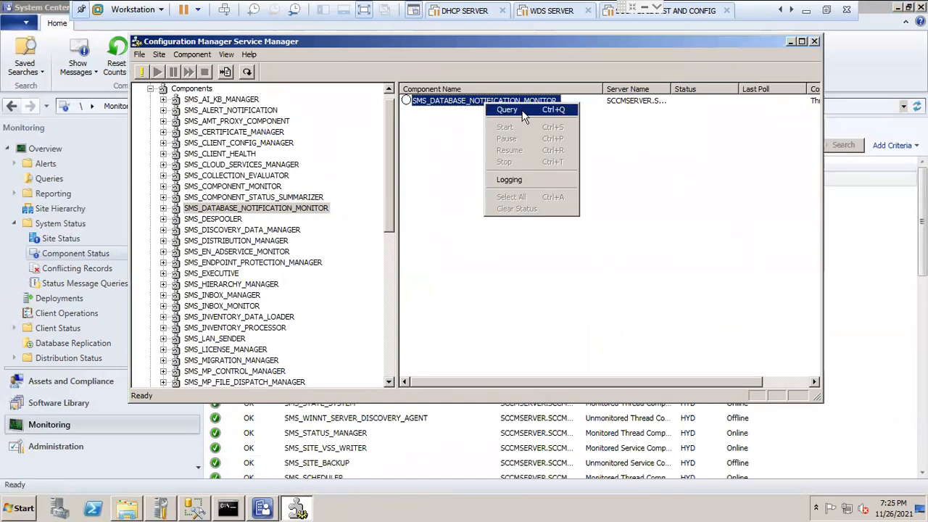
left_click(527, 181)
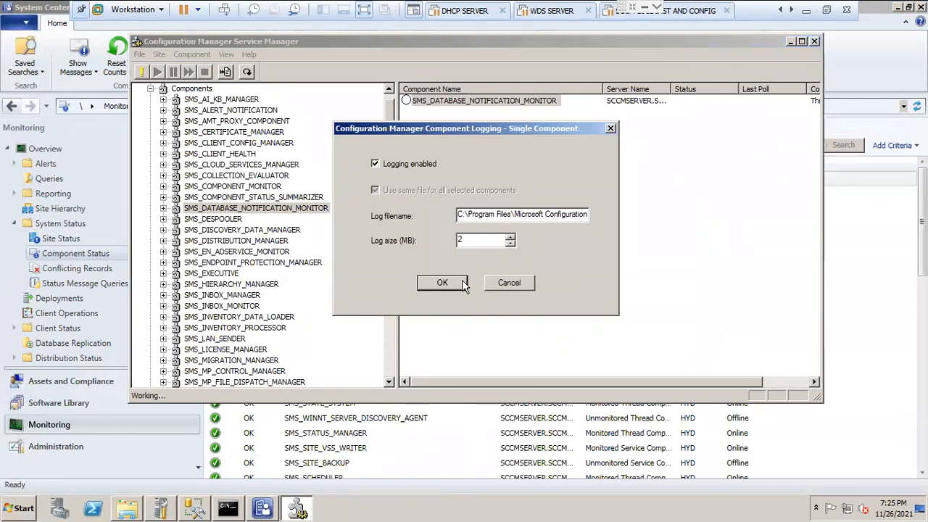
left_click(441, 285)
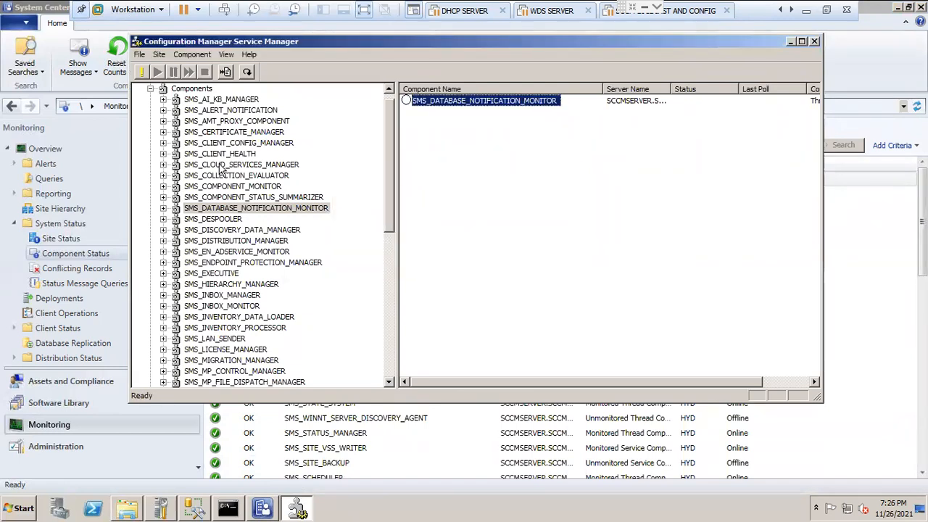
Step: Find the second critical component, SMS_MP_FILE_DISPATCH_MANAGER, among the site's components in the Service Manager and select it
left_click_drag(265, 45, 522, 60)
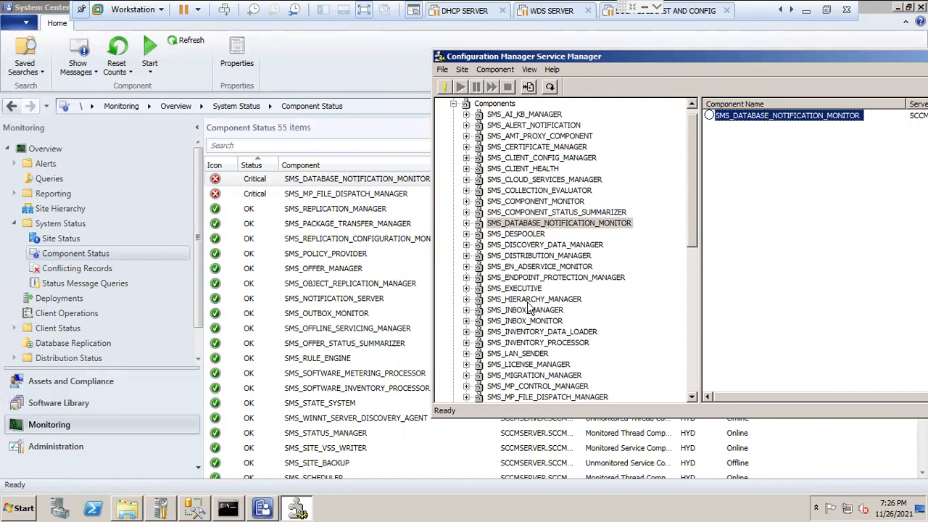
left_click_drag(694, 239, 704, 384)
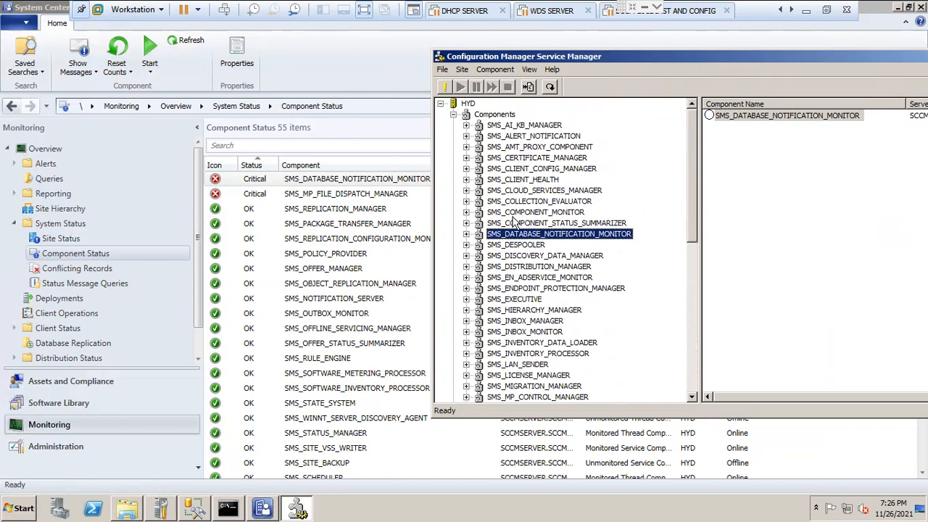
left_click(517, 245)
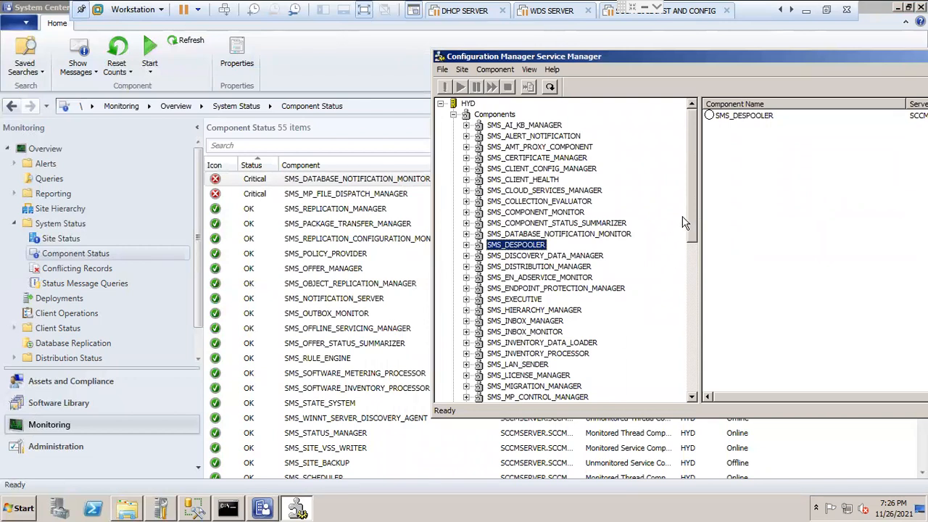
left_click_drag(694, 227, 696, 246)
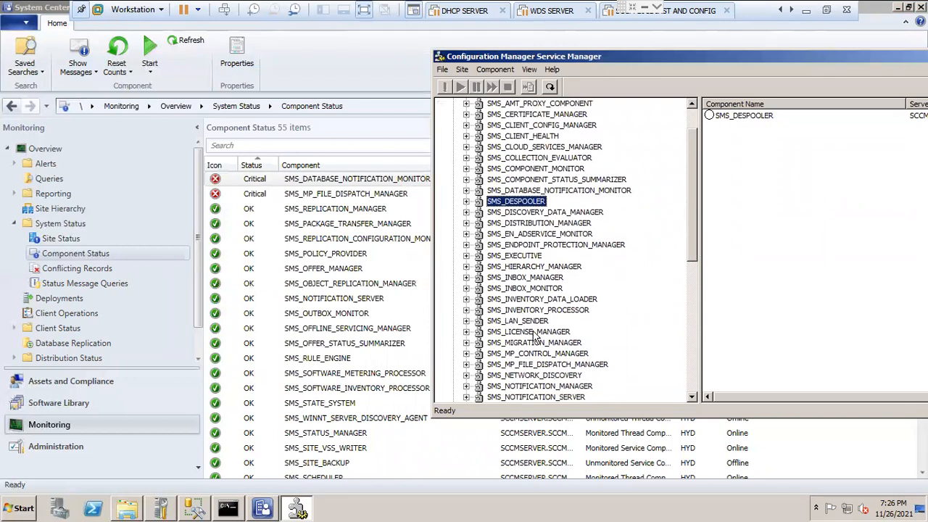
left_click(535, 365)
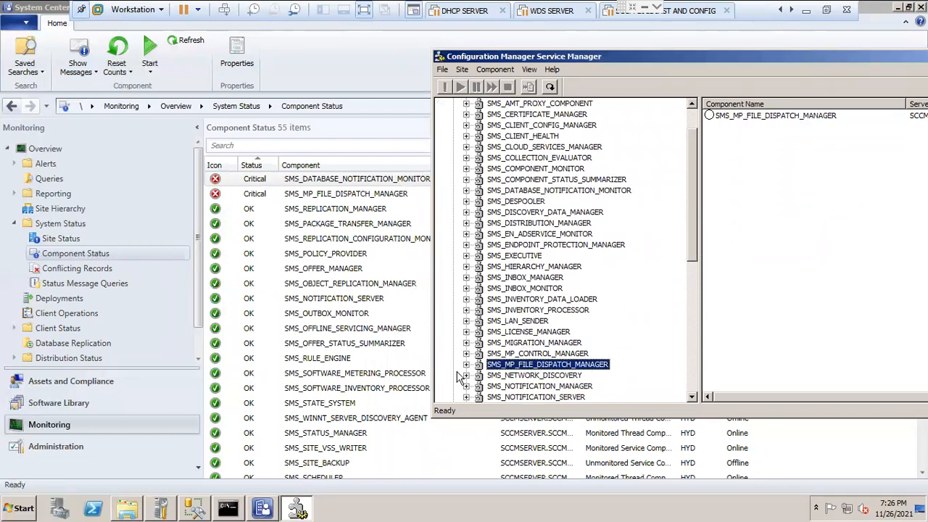
Step: Open the logging settings of SMS_MP_FILE_DISPATCH_MANAGER and accept them
left_click_drag(609, 57, 397, 58)
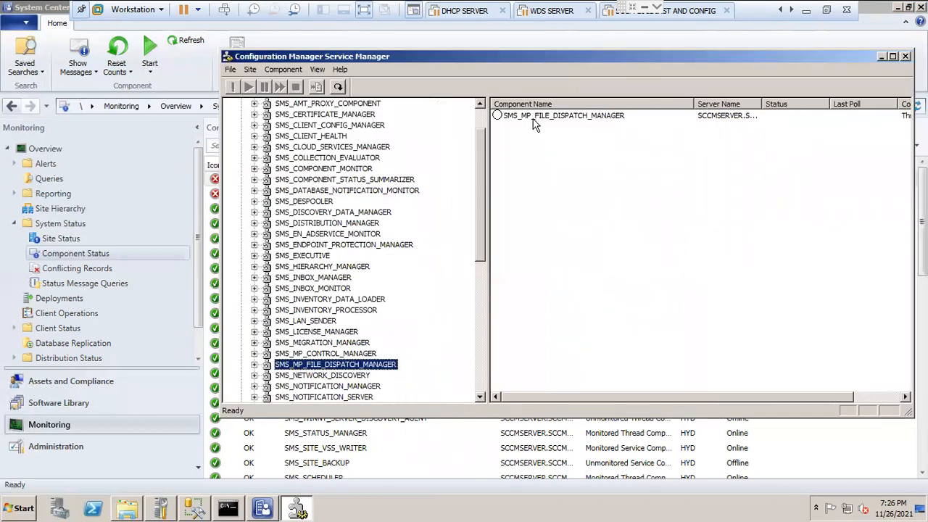
right_click(532, 116)
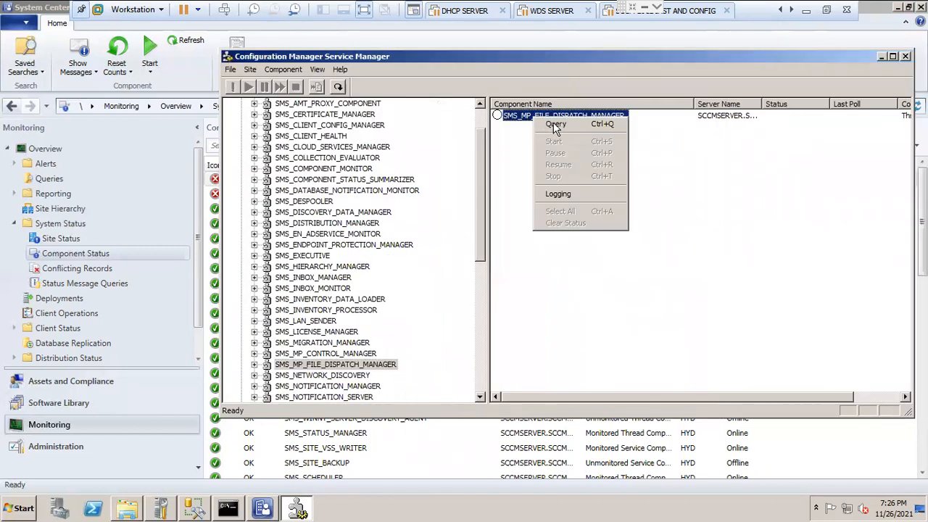
left_click(569, 193)
left_click(522, 298)
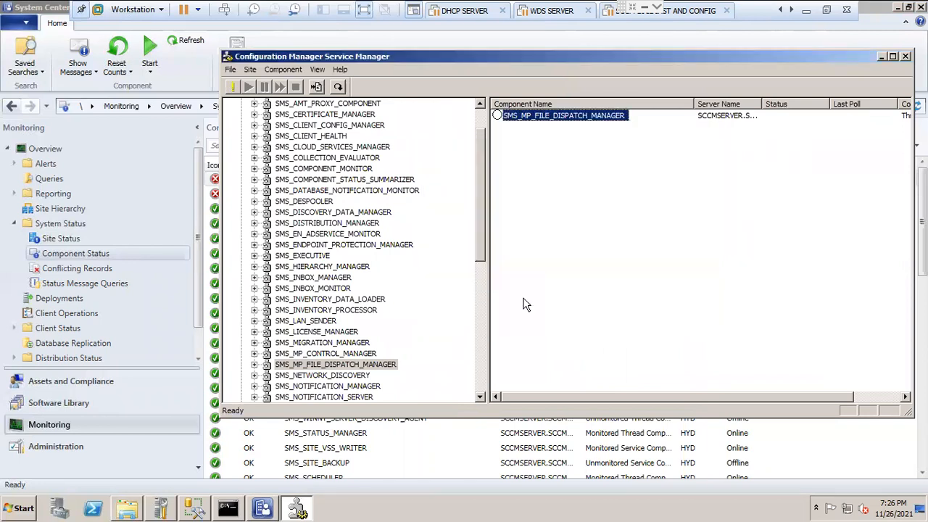
Step: Query the status of SMS_MP_FILE_DISPATCH_MANAGER on its SCCMSERVER.SCCMTRAINING.COM server
double_click(267, 364)
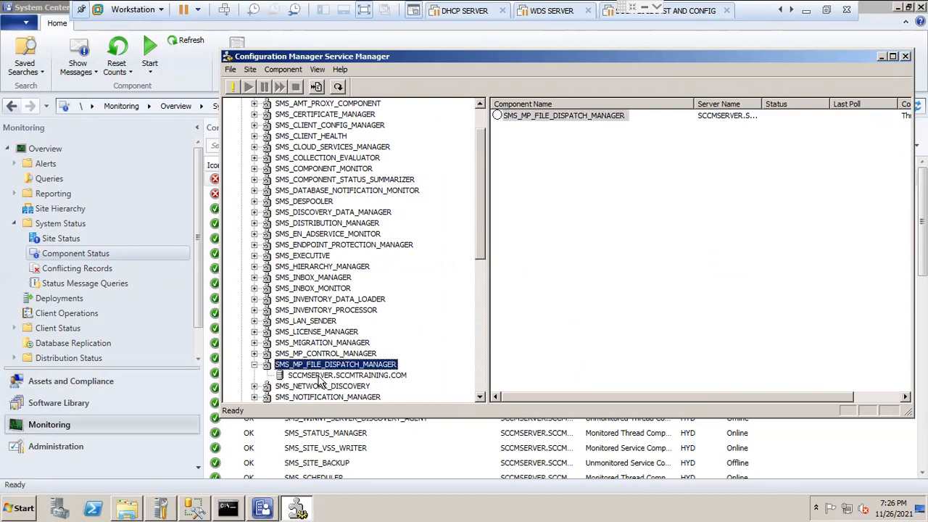
left_click(319, 377)
left_click(549, 116)
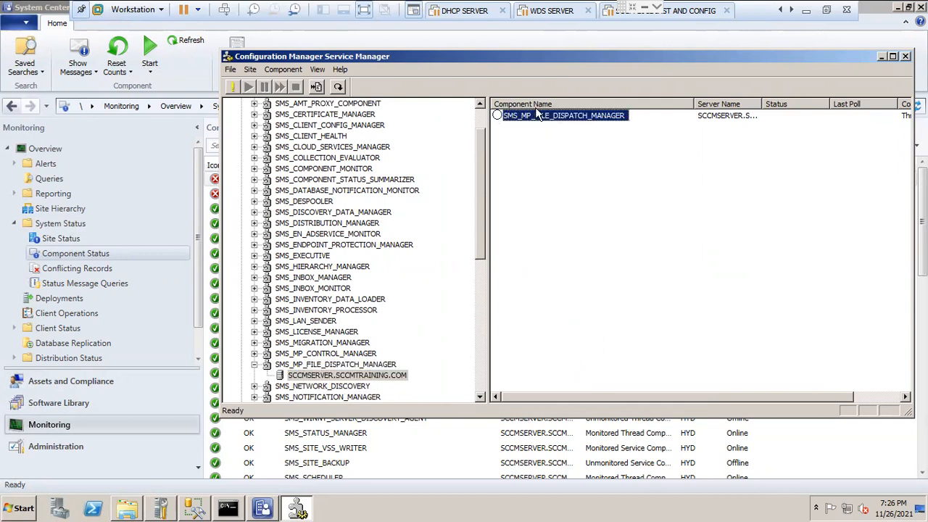
right_click(537, 120)
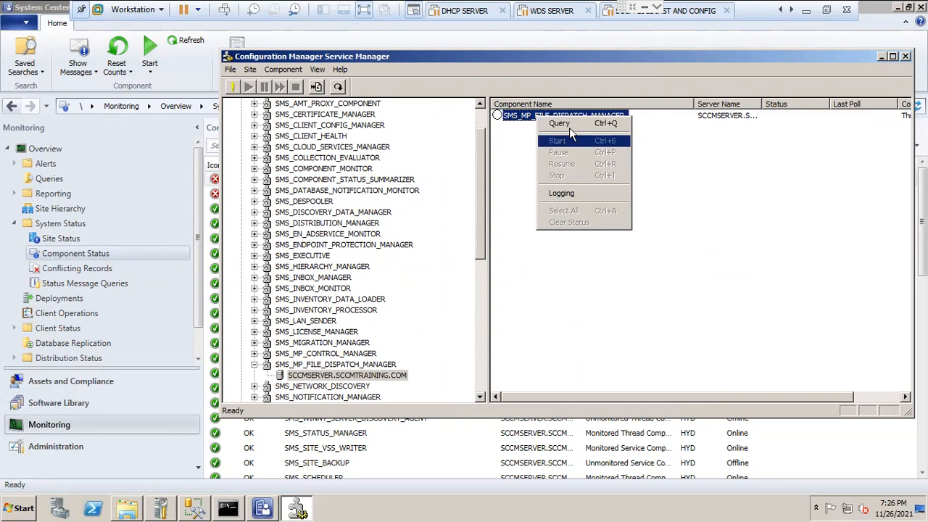
left_click(559, 123)
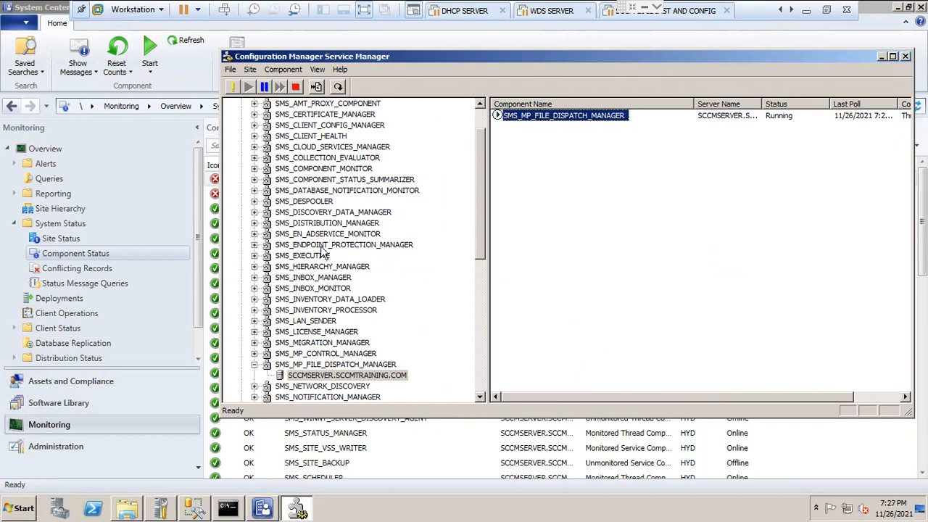
Step: Query the status of SMS_DATABASE_NOTIFICATION_MONITOR on its SCCMSERVER.SCCMTRAINING.COM server
left_click(312, 190)
left_click(255, 190)
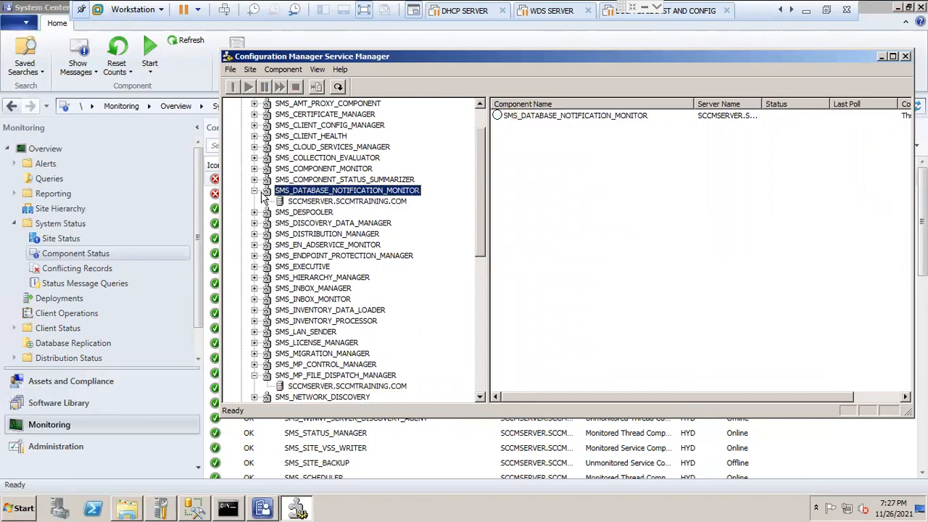
left_click(312, 201)
right_click(535, 120)
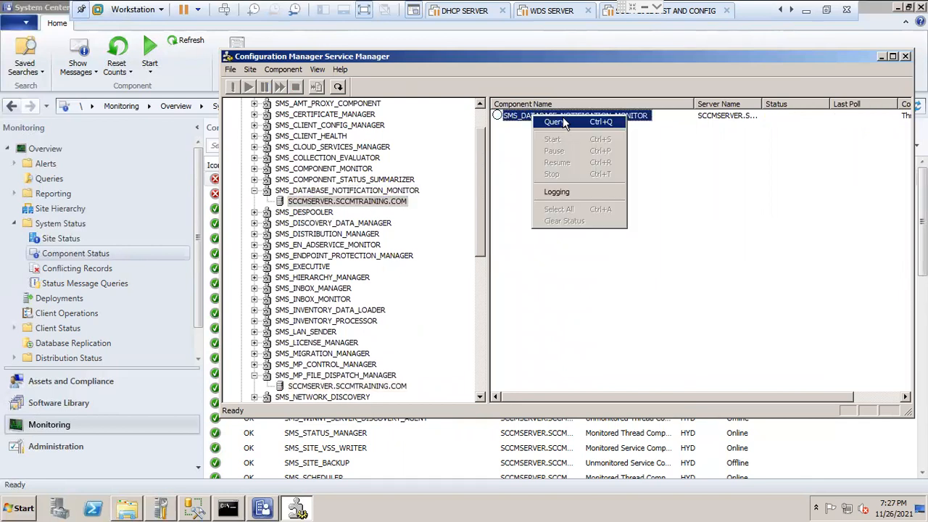
left_click(563, 119)
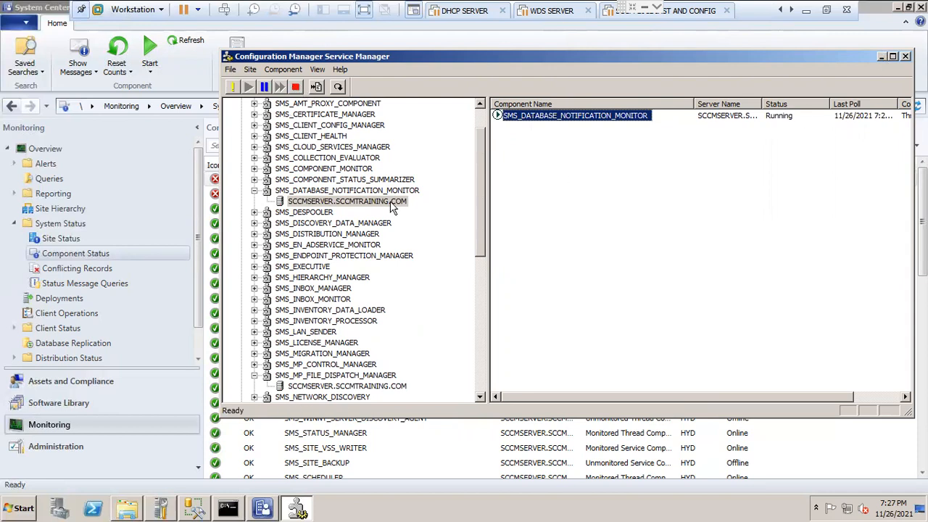
Step: Close the Service Manager and refresh the Component Status list in the console
left_click(905, 57)
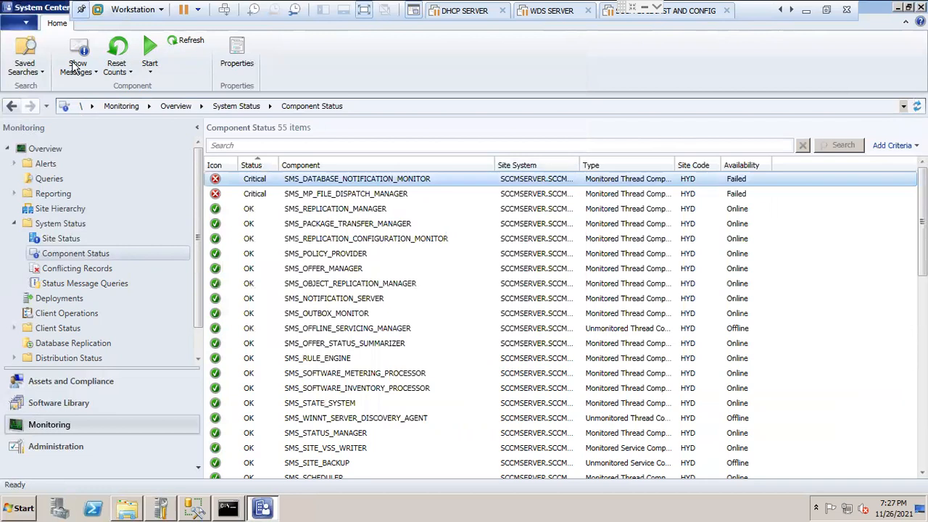
left_click(189, 41)
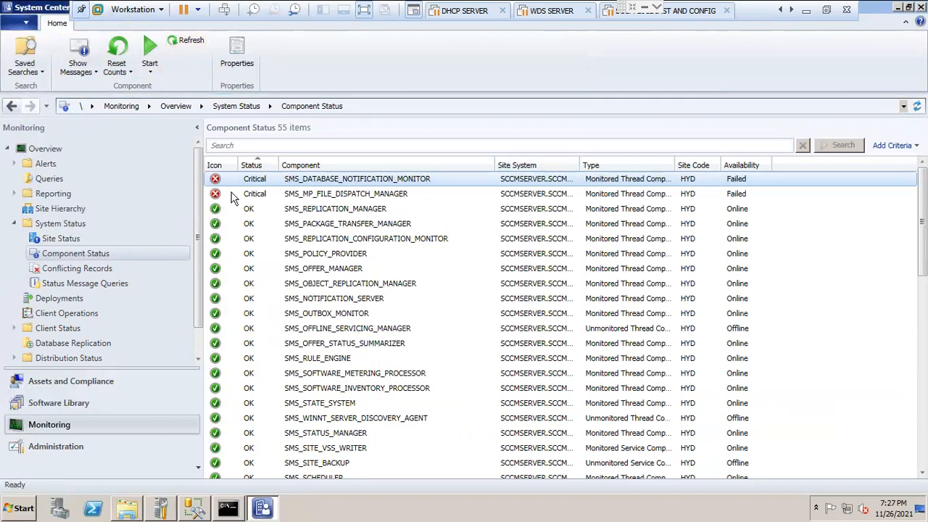
left_click(192, 43)
Step: Reset all message counts of SMS_MP_FILE_DISPATCH_MANAGER and SMS_DATABASE_NOTIFICATION_MONITOR
right_click(259, 200)
mouse_move(317, 223)
left_click(410, 222)
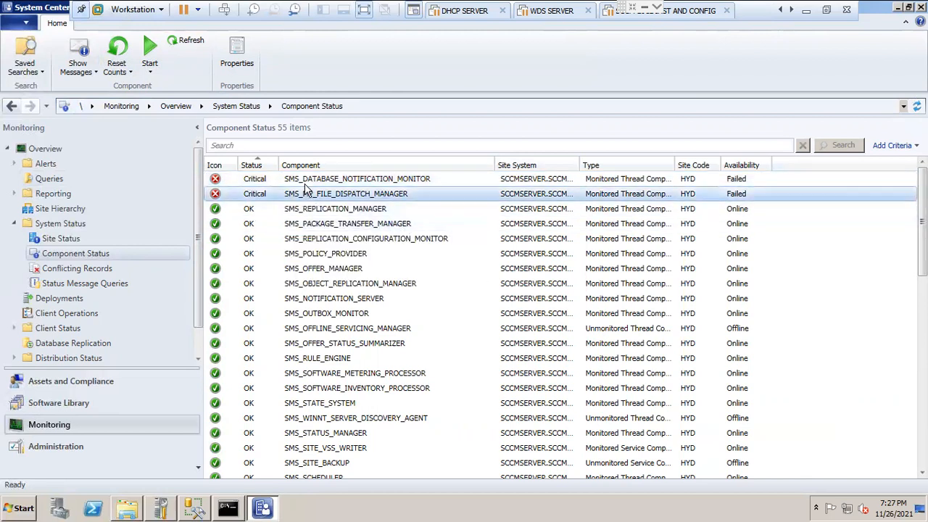
right_click(303, 178)
mouse_move(361, 193)
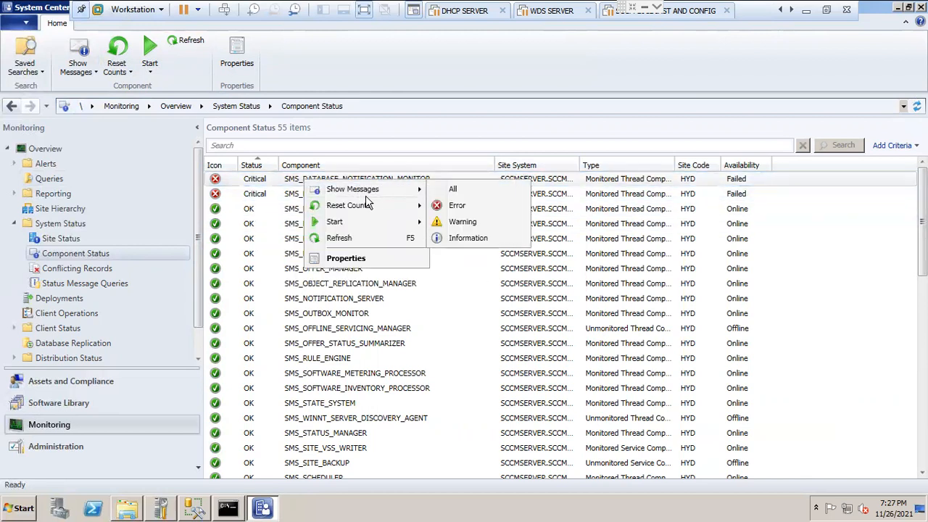
mouse_move(355, 209)
left_click(454, 206)
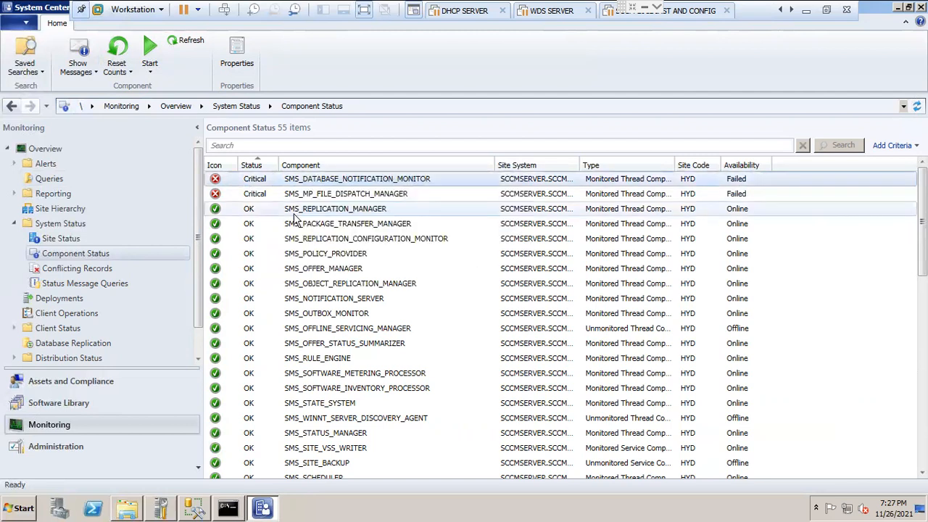
Step: Refresh the Component Status list repeatedly and check the status of the two critical components
left_click(192, 42)
left_click(192, 42)
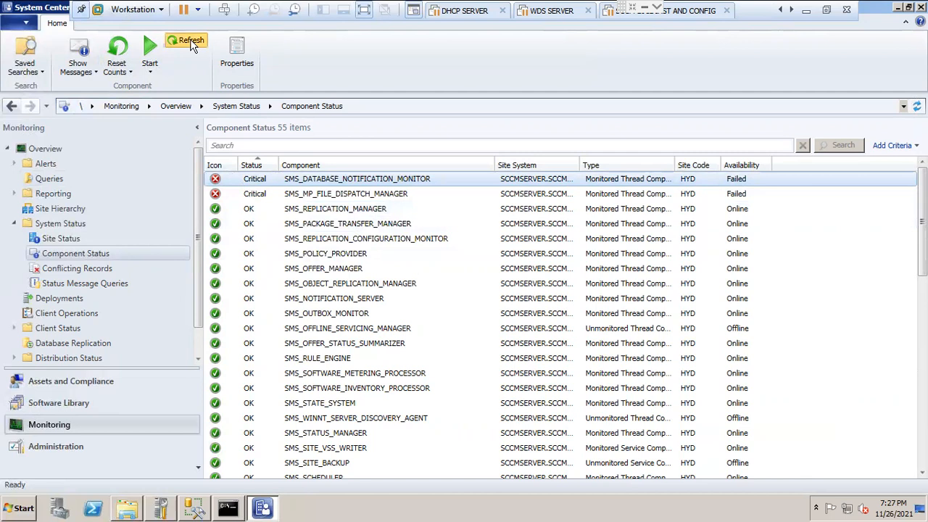
left_click(193, 42)
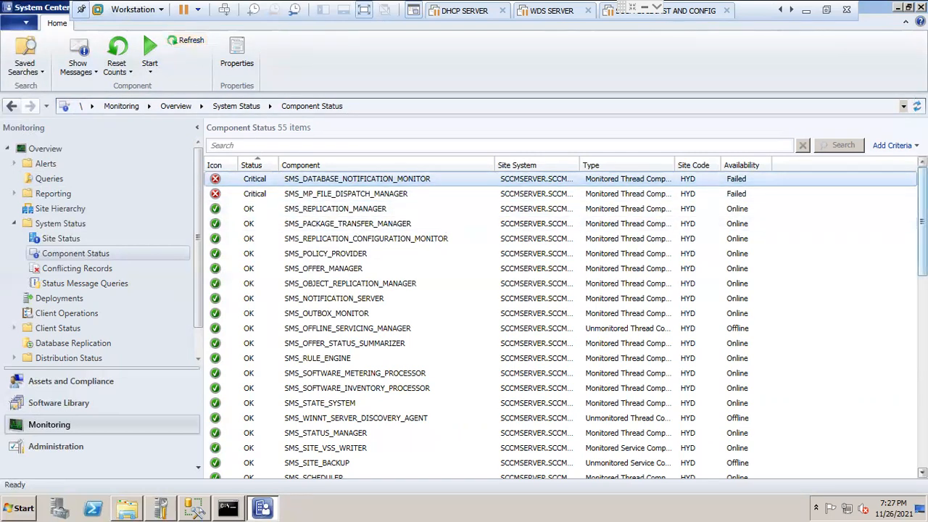
scroll(507, 319, "down", 12)
scroll(507, 319, "up", 12)
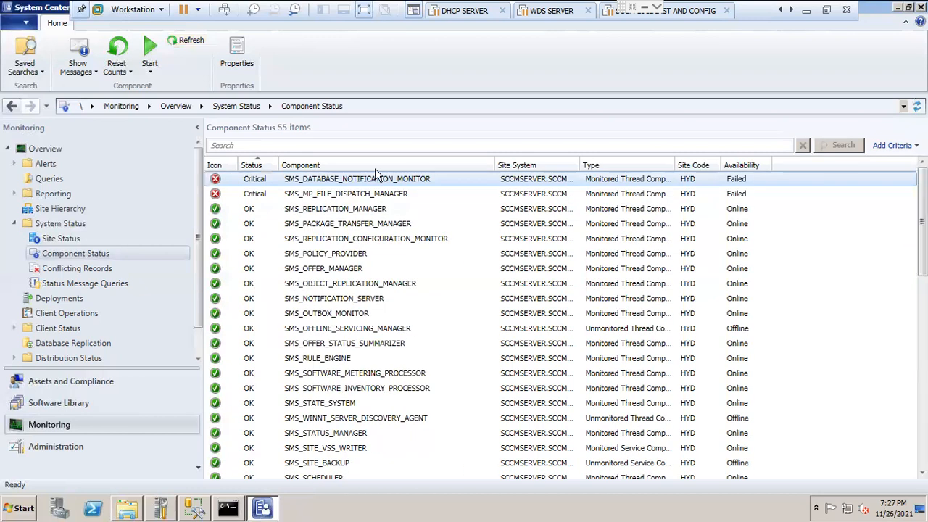
left_click(191, 42)
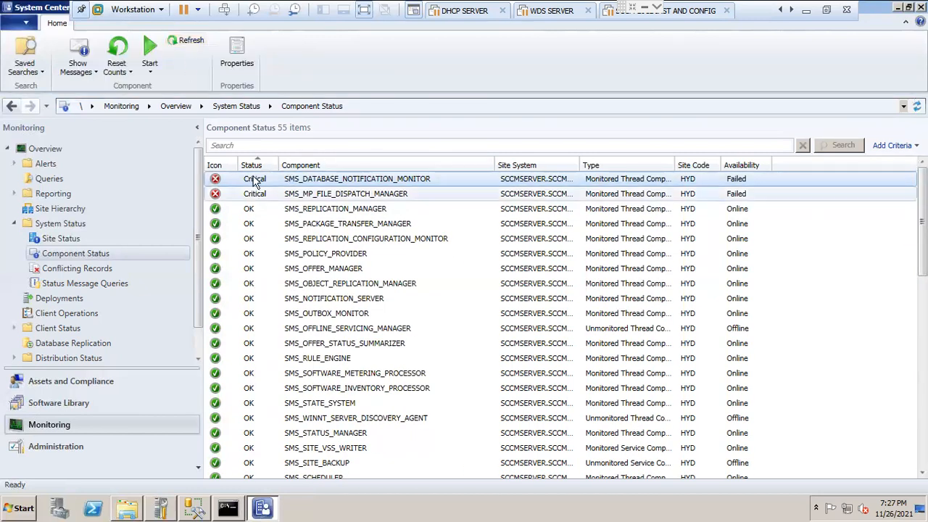
left_click(191, 40)
Step: Reset all counts once more for both critical components, starting with SMS_MP_FILE_DISPATCH_MANAGER, and refresh the list
left_click(269, 195)
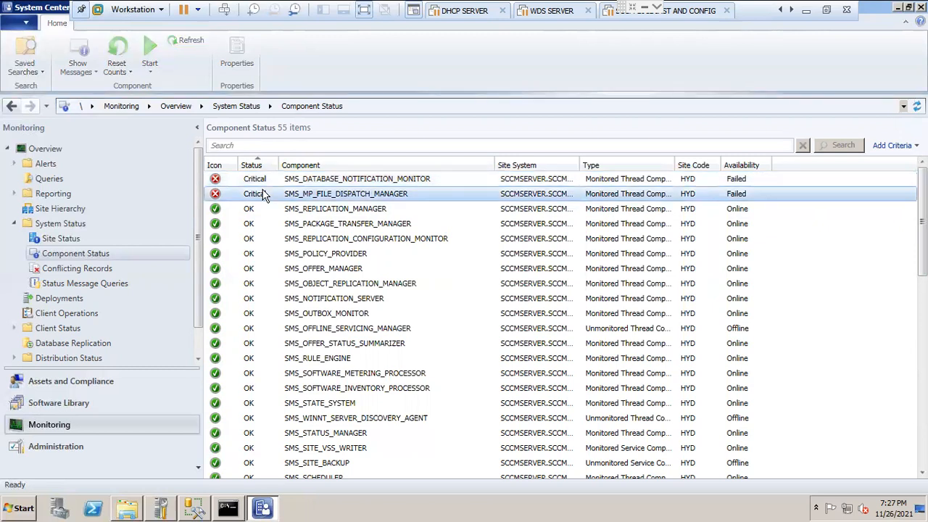
right_click(269, 194)
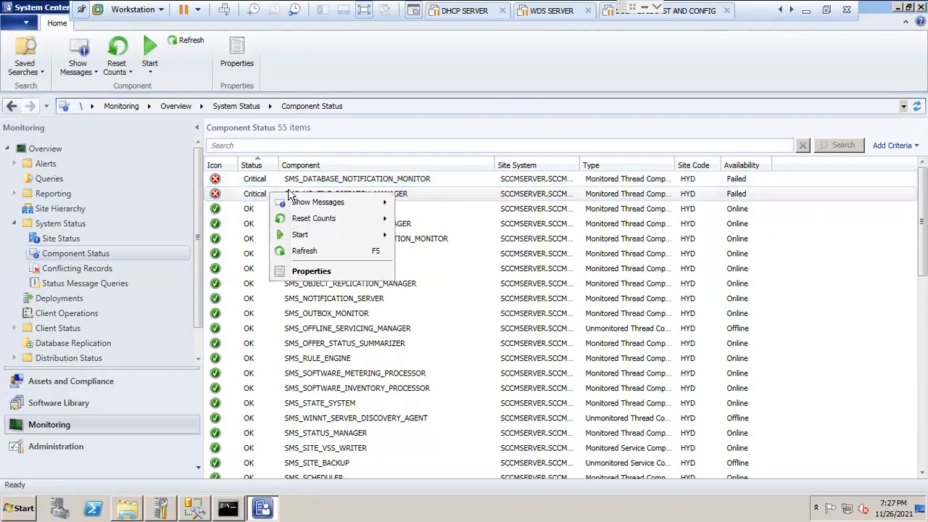
mouse_move(321, 227)
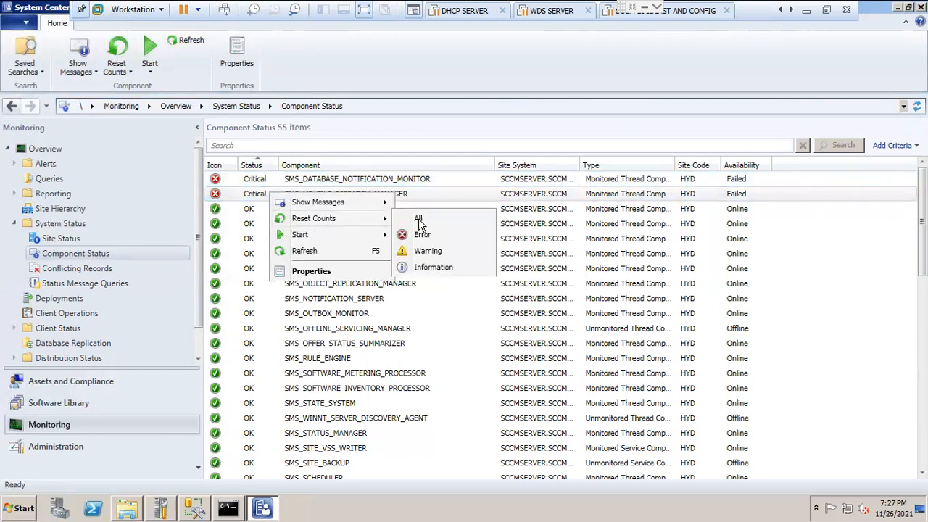
left_click(441, 219)
right_click(253, 183)
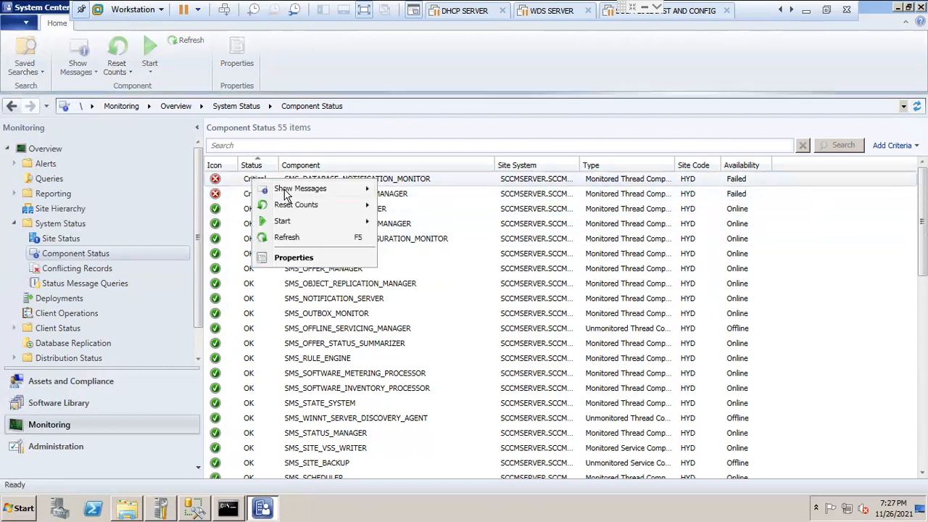
mouse_move(300, 207)
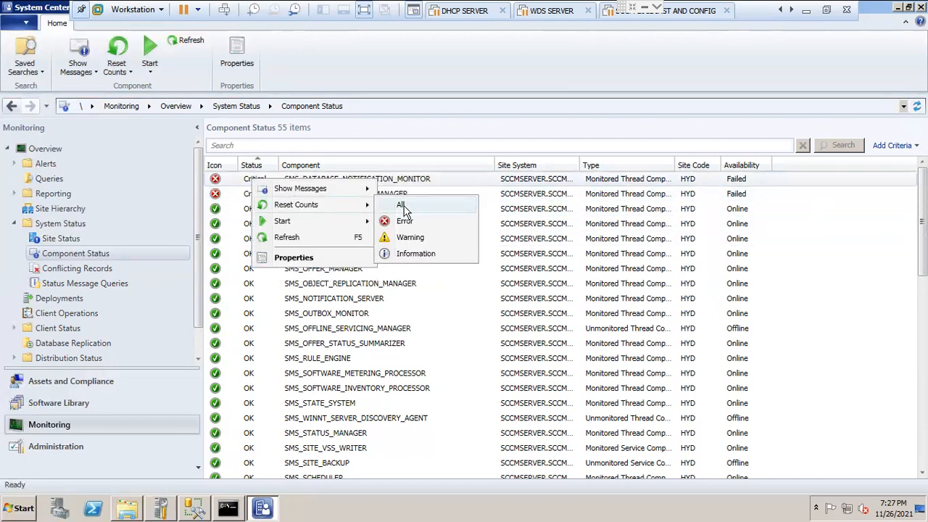
left_click(402, 207)
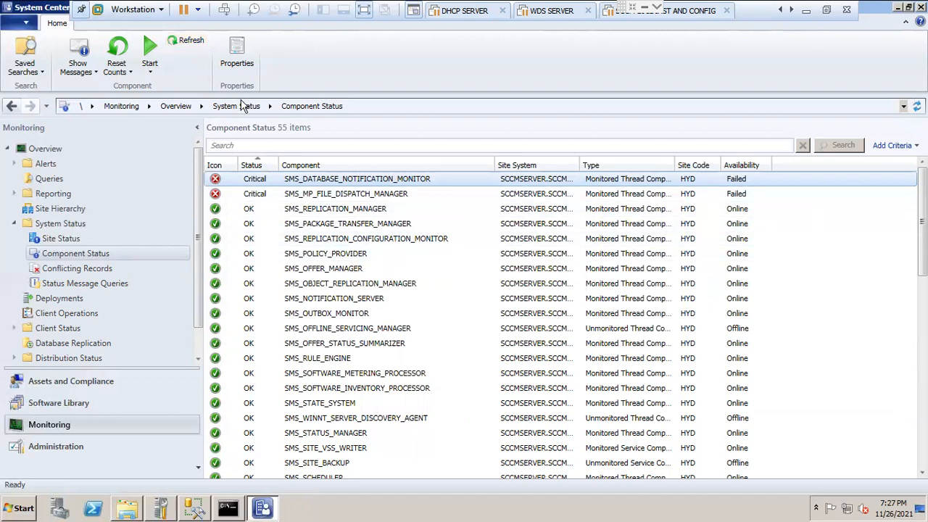
left_click(191, 47)
Step: Reopen the Service Manager from SMS_MP_FILE_DISPATCH_MANAGER, browse the HYD site's nodes and close it again
left_click(305, 197)
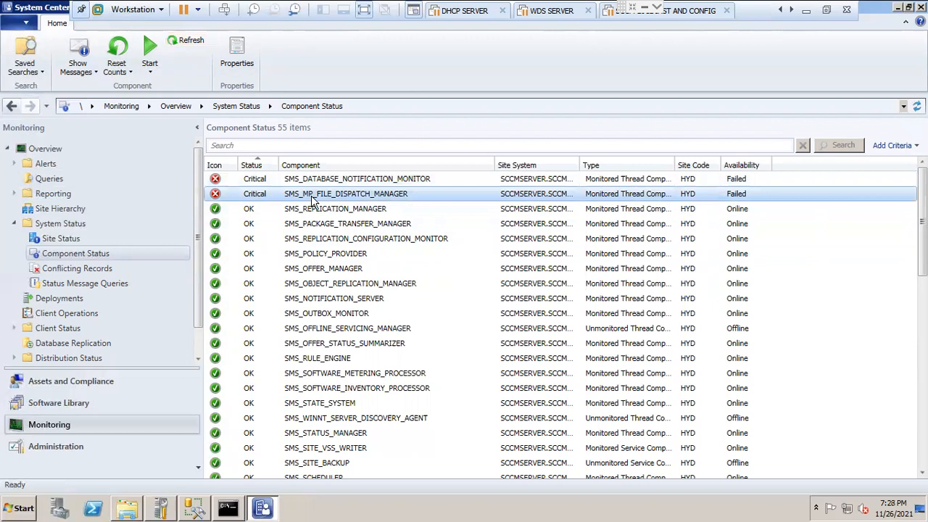
right_click(313, 201)
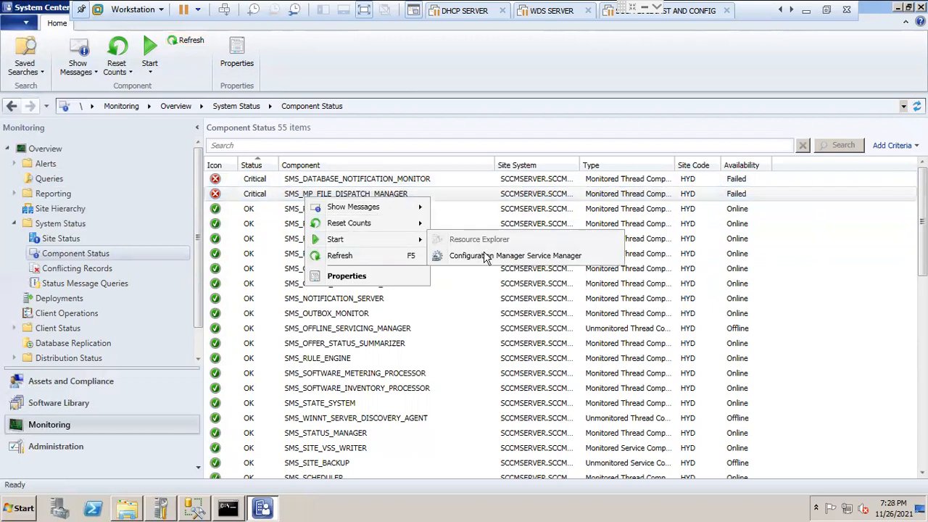
left_click(484, 255)
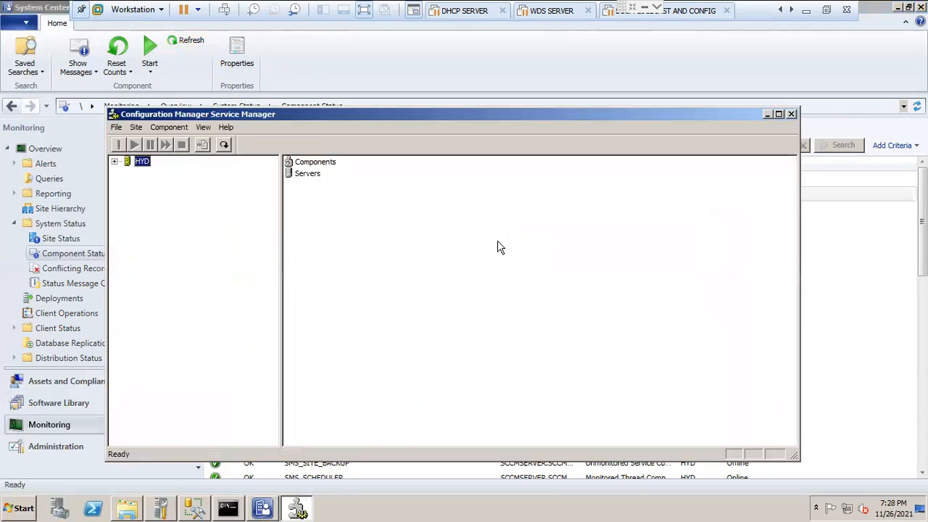
left_click(114, 160)
left_click(126, 184)
left_click(127, 183)
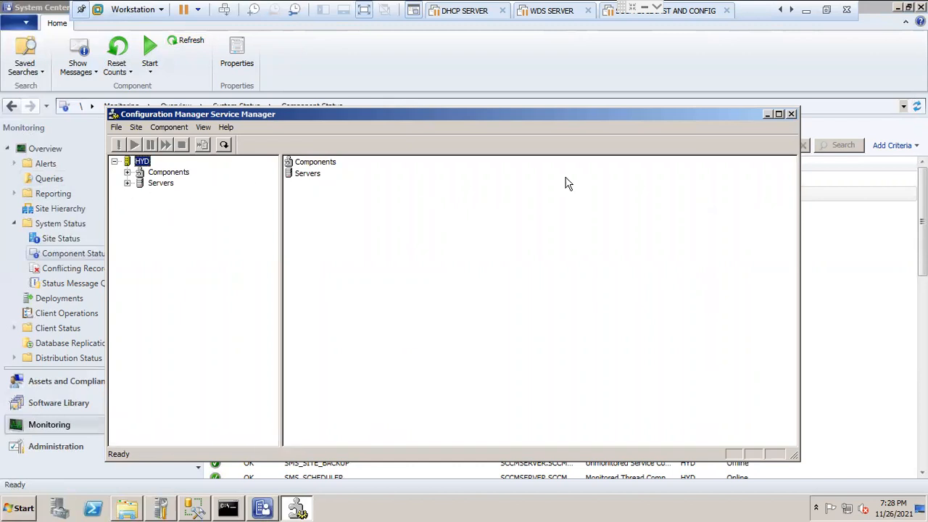
left_click(791, 116)
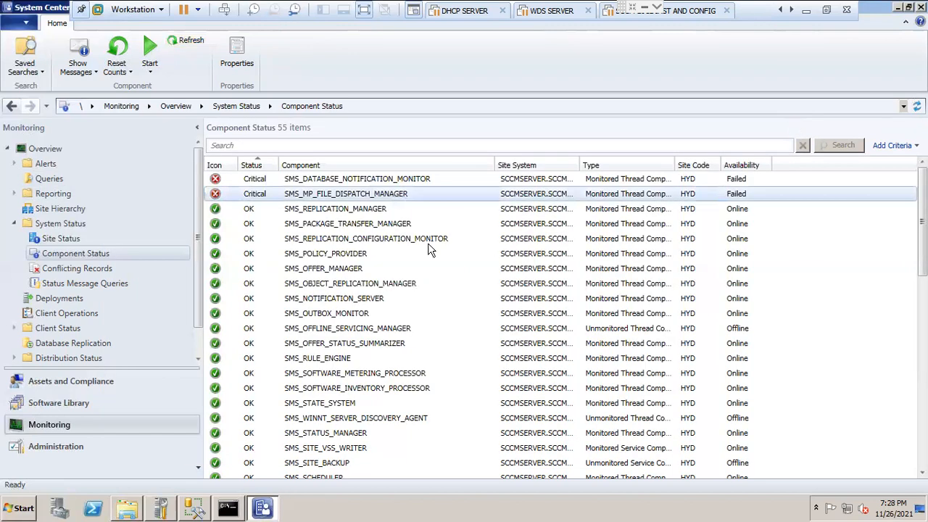
Step: Refresh the status entries of SMS_DATABASE_NOTIFICATION_MONITOR and SMS_MP_FILE_DISPATCH_MANAGER individually
right_click(266, 180)
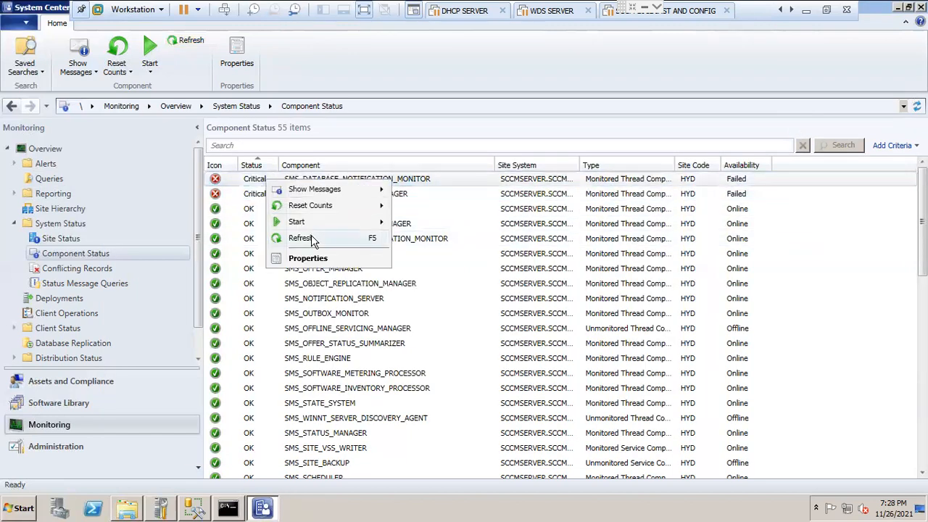
left_click(301, 237)
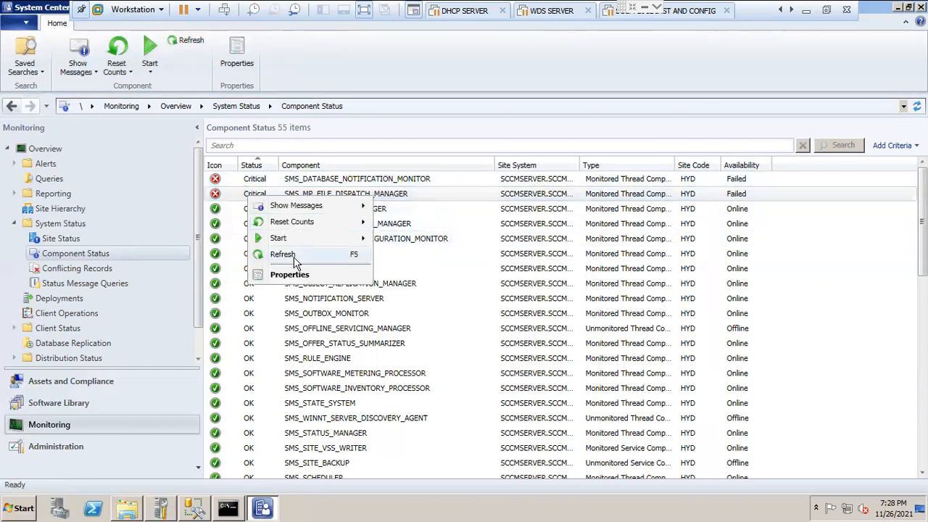
left_click(291, 251)
Step: Review the status message thresholds in the properties of SMS_DATABASE_NOTIFICATION_MONITOR and close them without changes
left_click(263, 200)
right_click(263, 200)
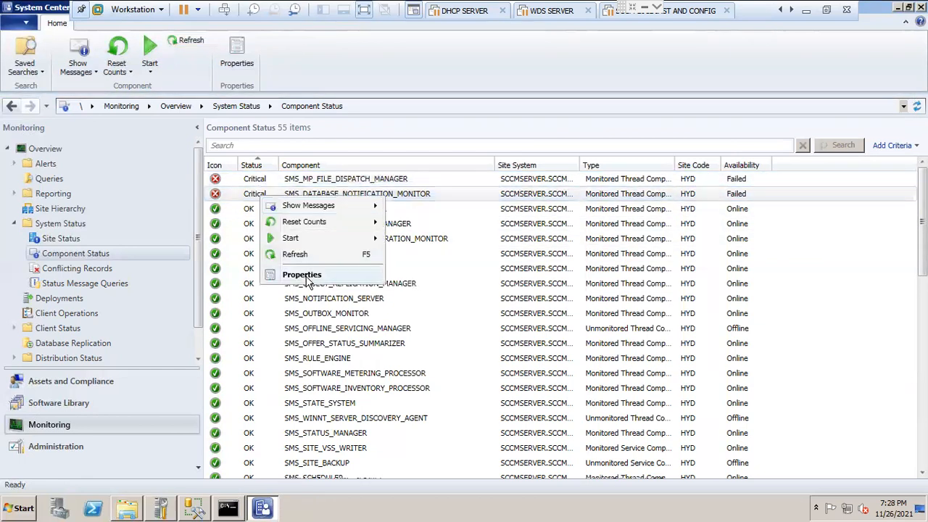
left_click(308, 275)
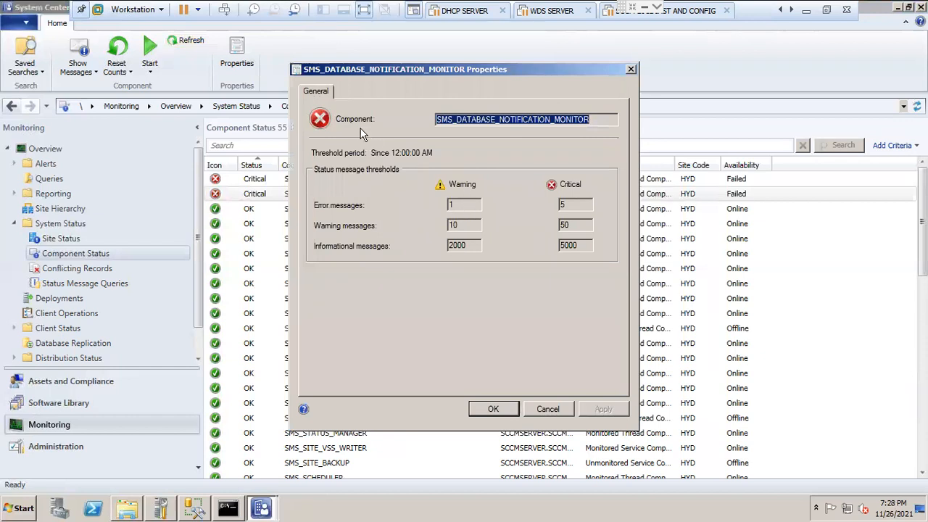
left_click(540, 407)
Step: Review the properties of SMS_MP_FILE_DISPATCH_MANAGER and close them without changes
left_click(266, 180)
right_click(266, 181)
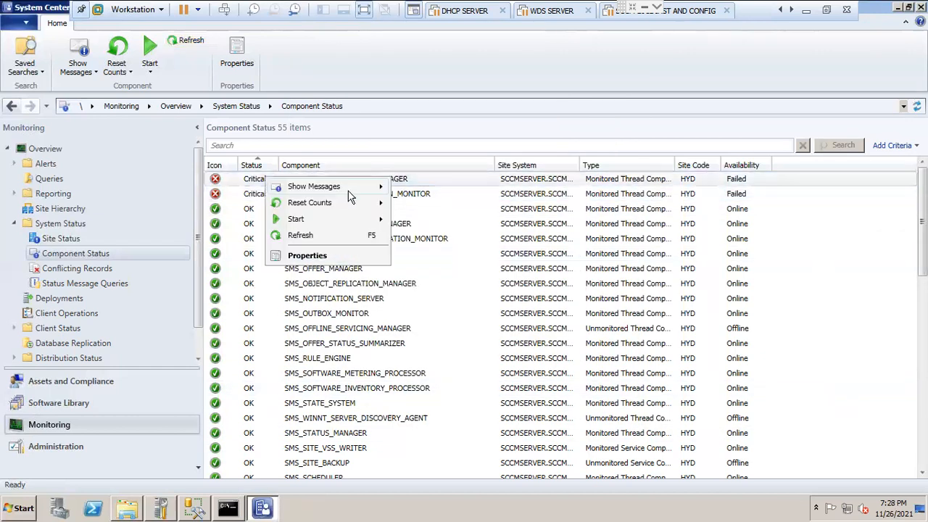
left_click(314, 256)
left_click(631, 69)
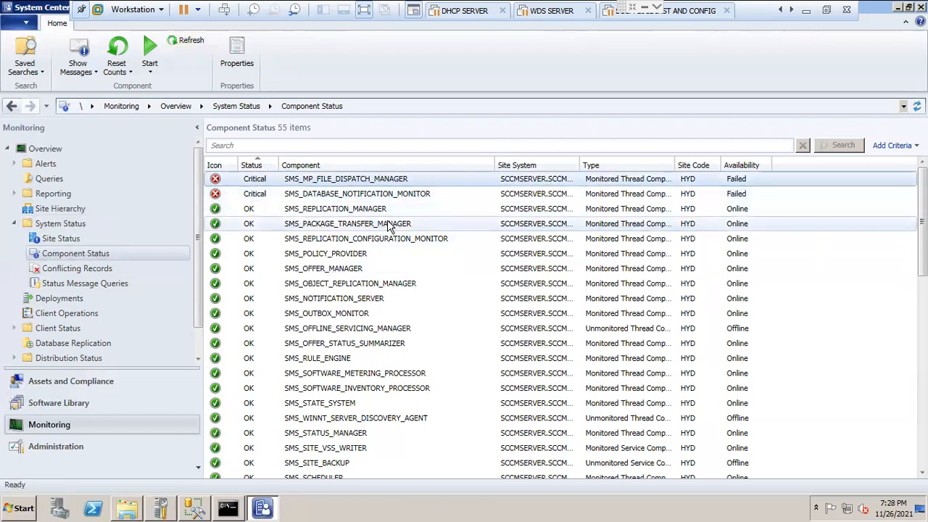
Step: Reset the Information message counts of SMS_MP_FILE_DISPATCH_MANAGER
right_click(290, 187)
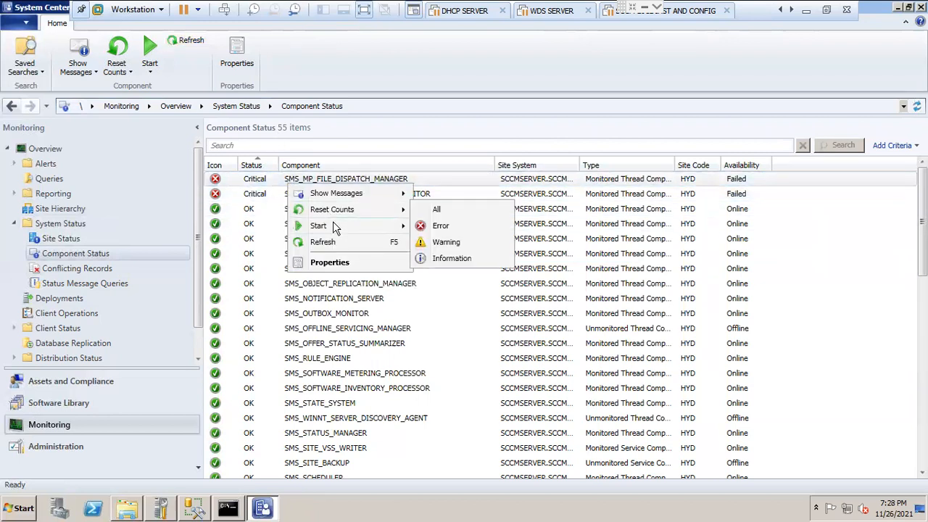
mouse_move(347, 211)
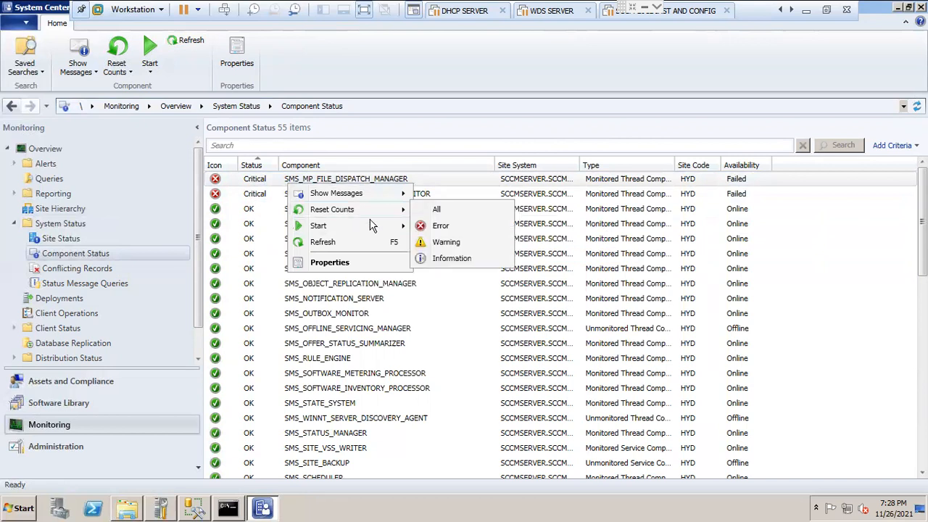
left_click(450, 260)
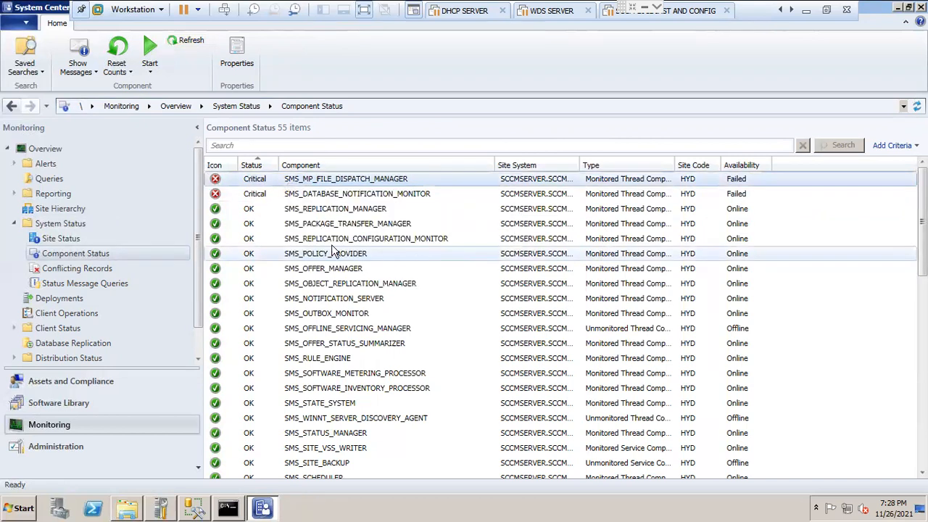
Step: Refresh SMS_DATABASE_NOTIFICATION_MONITOR and reset all of its message counts
right_click(290, 196)
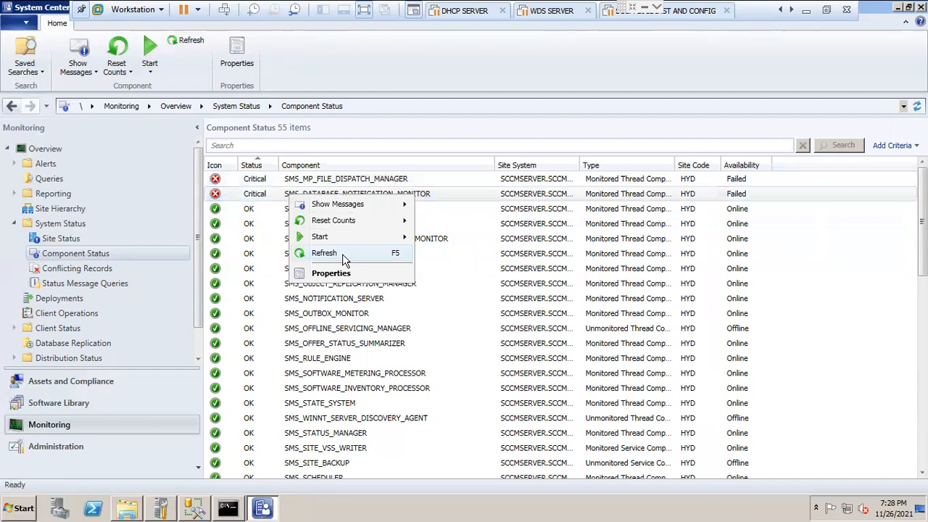
left_click(342, 254)
right_click(276, 183)
mouse_move(330, 204)
left_click(437, 206)
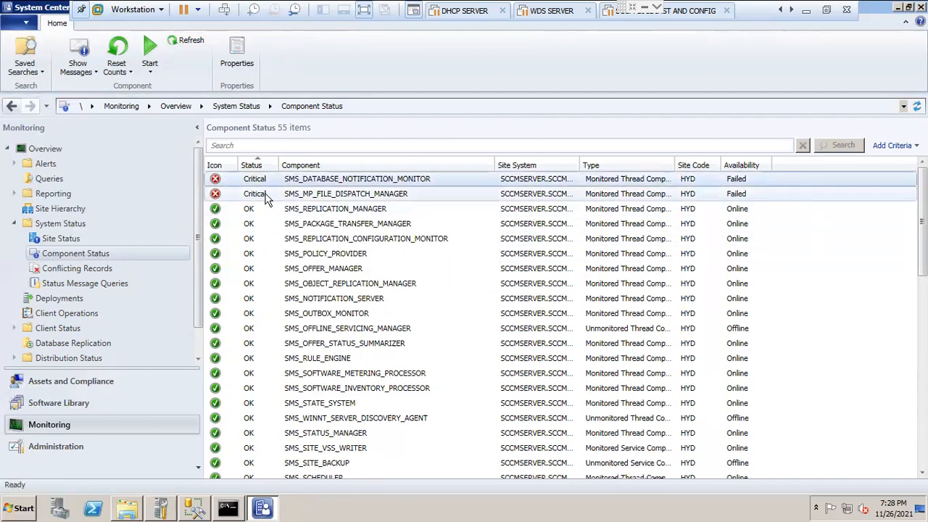
Step: Reset all message counts of SMS_MP_FILE_DISPATCH_MANAGER and refresh the component status list
right_click(266, 195)
mouse_move(341, 224)
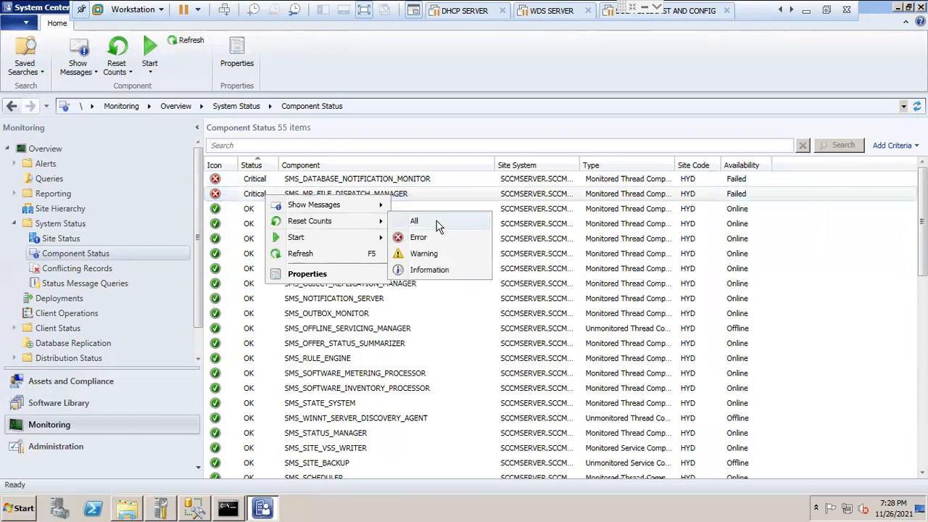
left_click(438, 223)
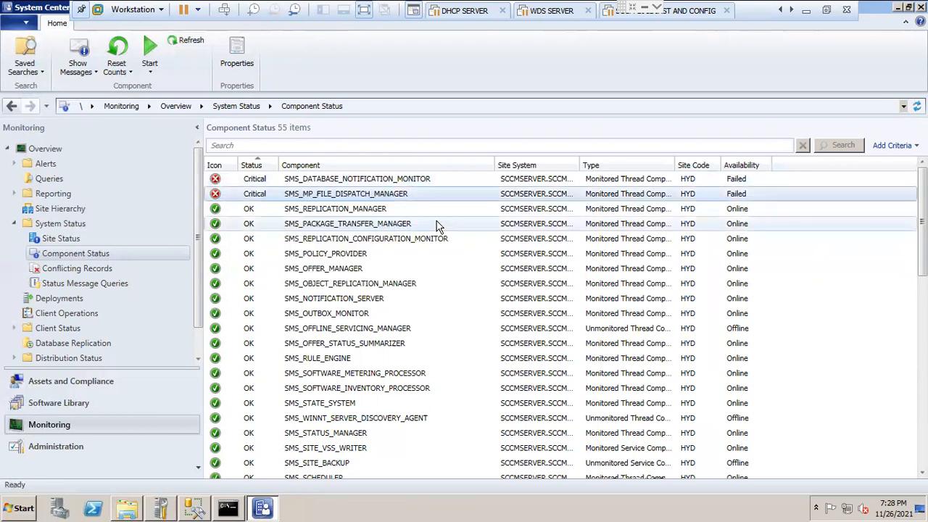
left_click(182, 41)
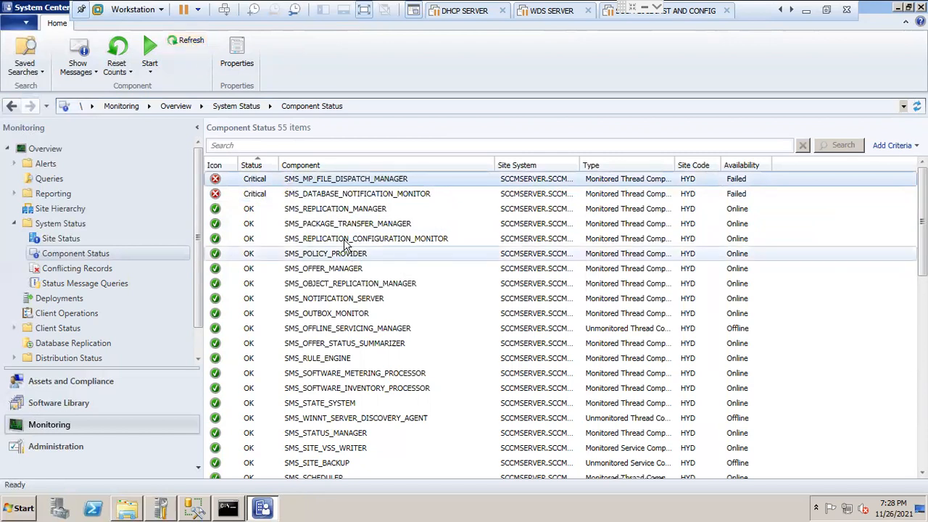
mouse_move(922, 211)
left_mouse_down()
mouse_move(922, 401)
mouse_move(922, 211)
left_mouse_up()
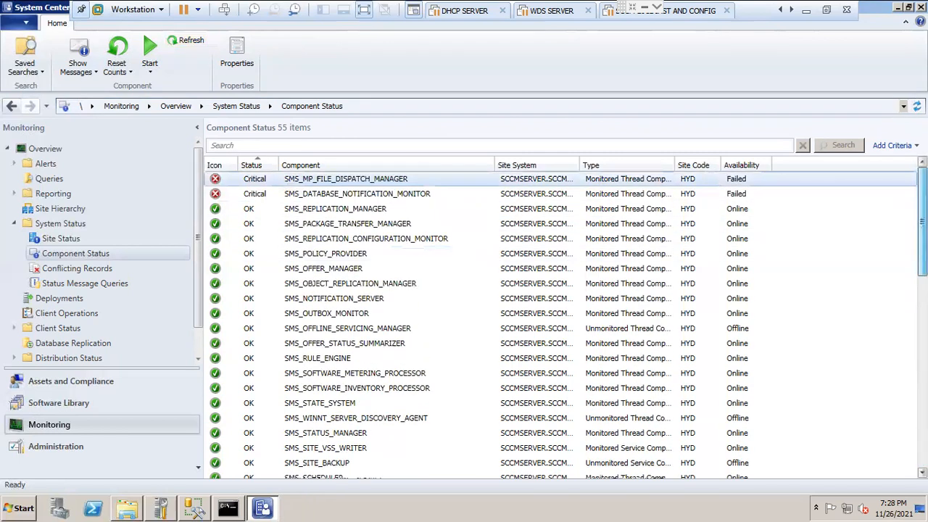
left_click(917, 106)
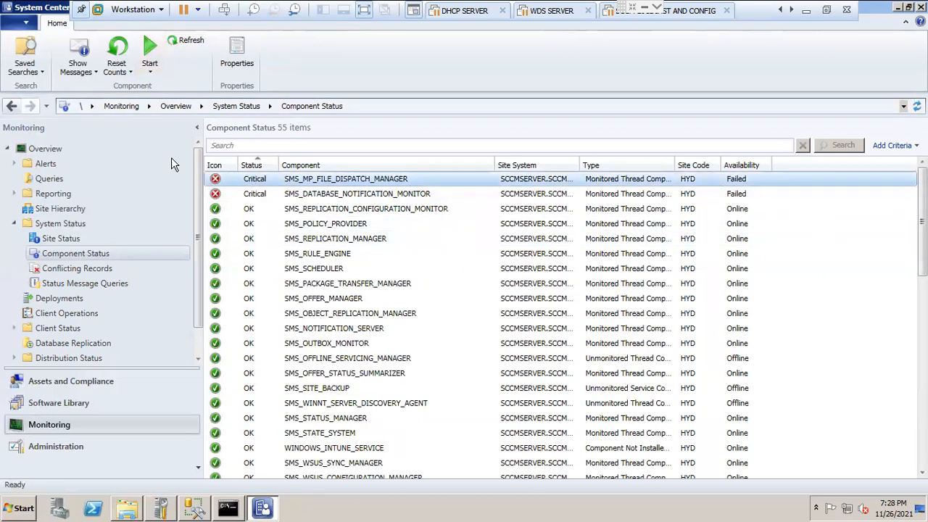
Step: Repeat the reset of all message counts for SMS_MP_FILE_DISPATCH_MANAGER
left_click(131, 71)
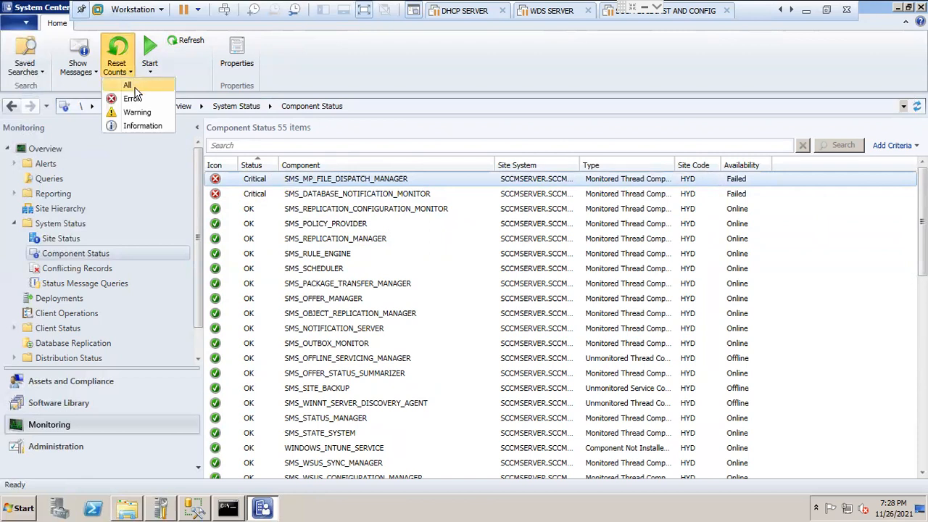
left_click(130, 85)
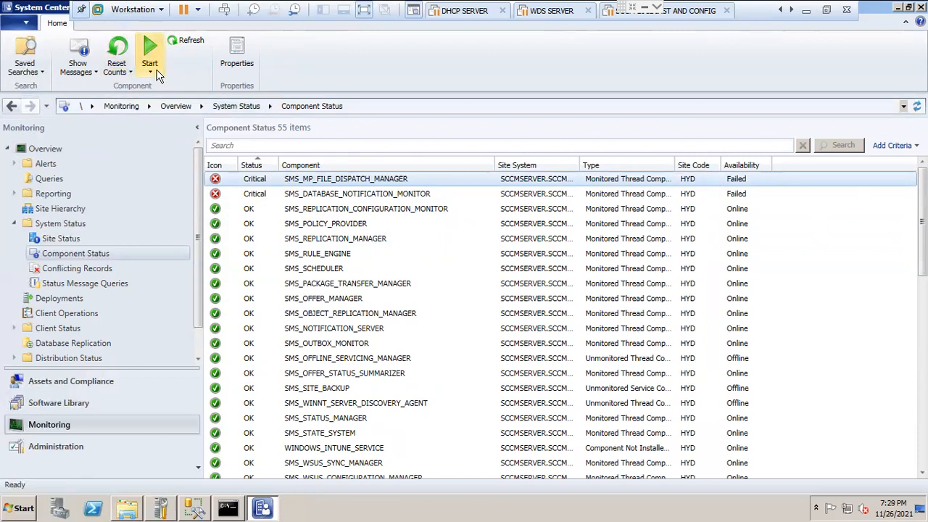
left_click(153, 69)
left_click(181, 97)
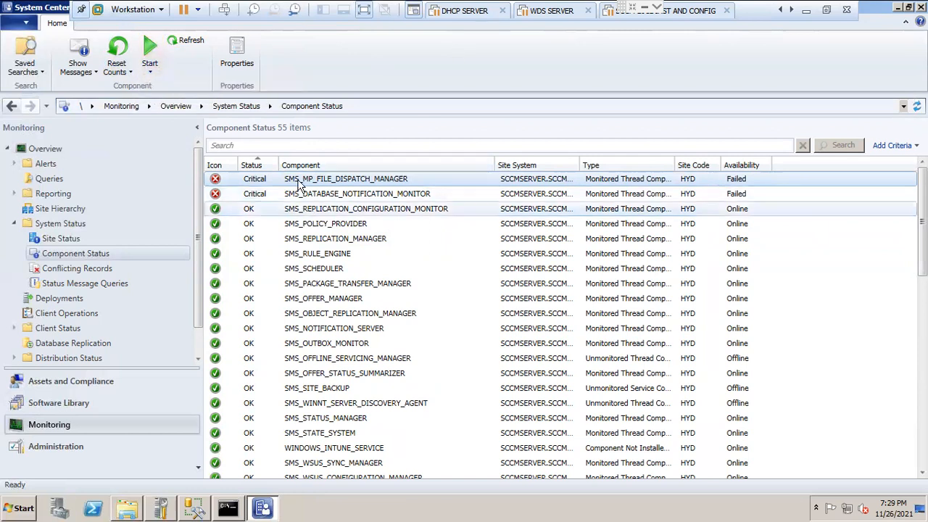
right_click(302, 184)
mouse_move(360, 211)
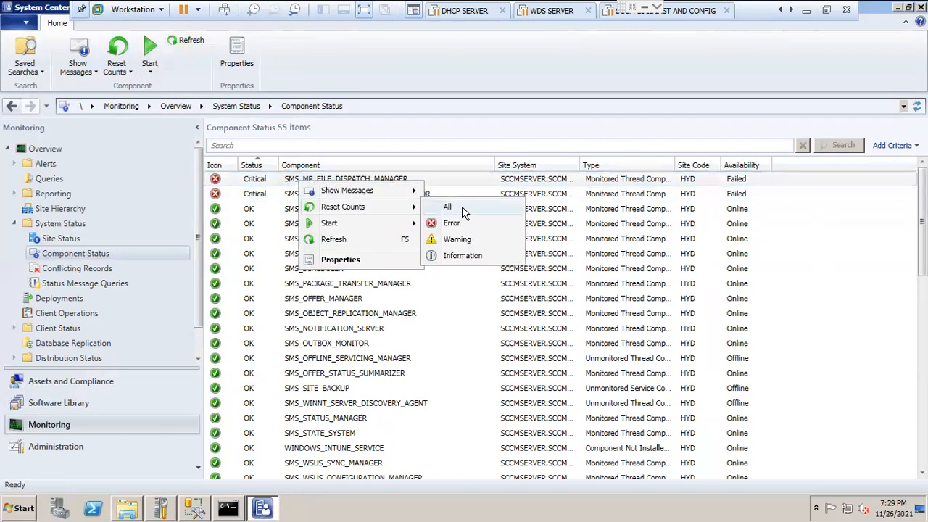
left_click(469, 208)
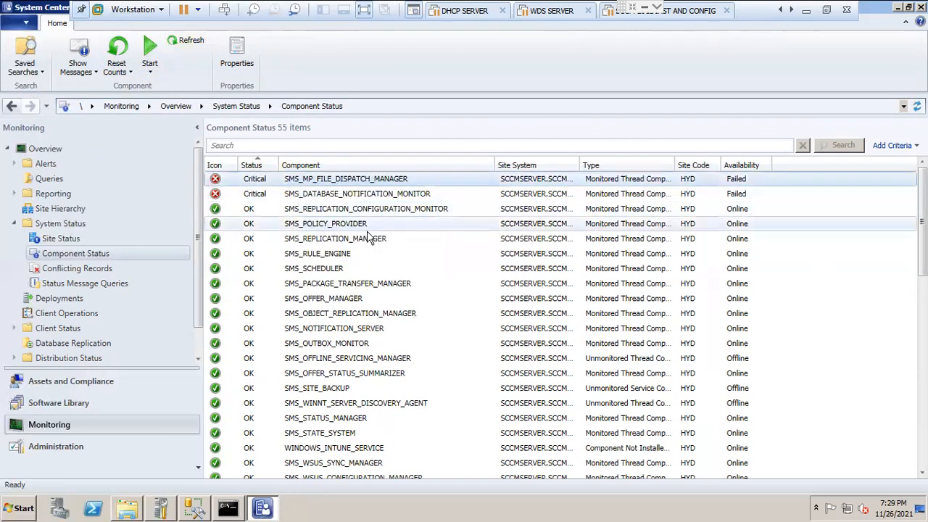
Step: Reset all message counts of SMS_DATABASE_NOTIFICATION_MONITOR again and refresh its status entry
right_click(299, 199)
mouse_move(348, 225)
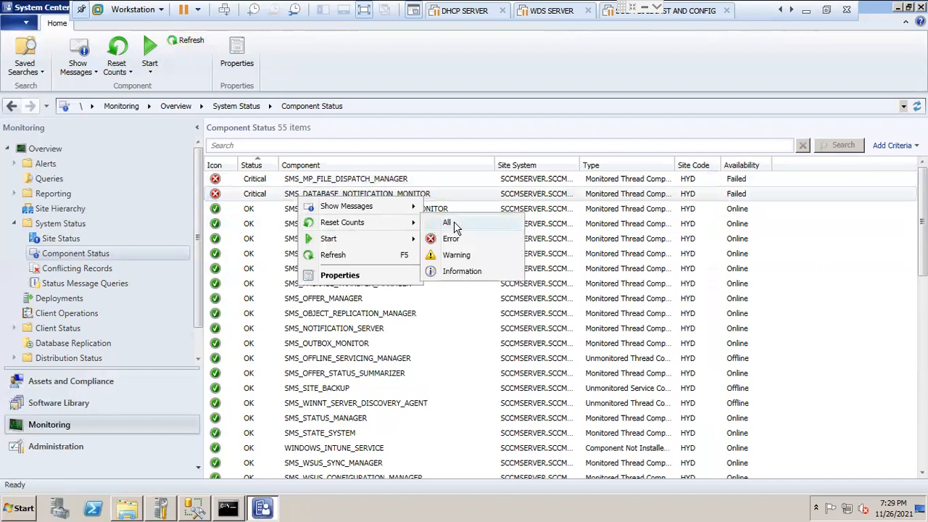
left_click(455, 225)
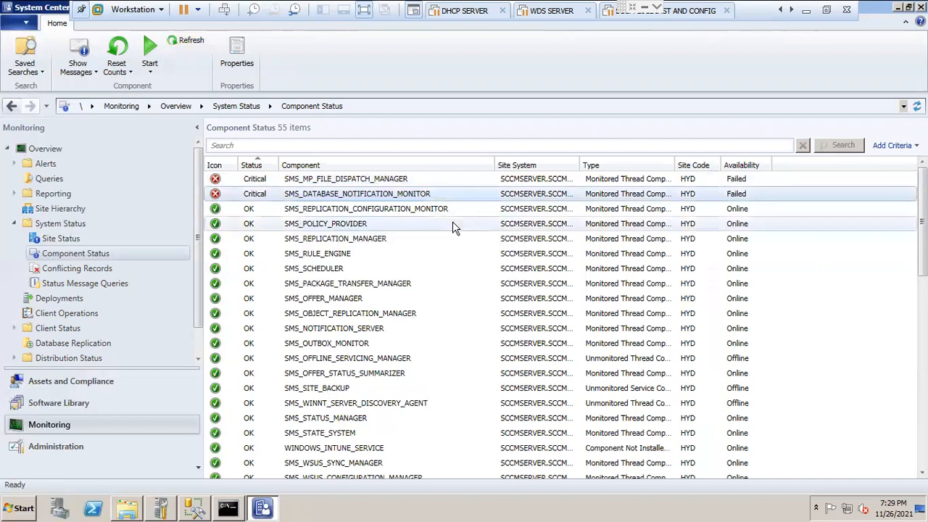
left_click(193, 40)
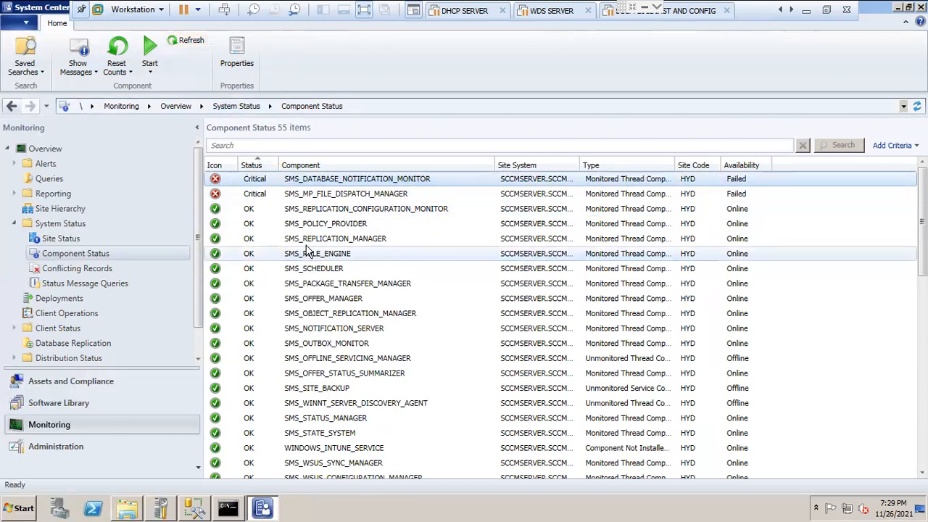
Step: Look through the whole component status list, then open the properties of SMS_MP_FILE_DISPATCH_MANAGER and close them without changes
scroll(558, 319, "down", 12)
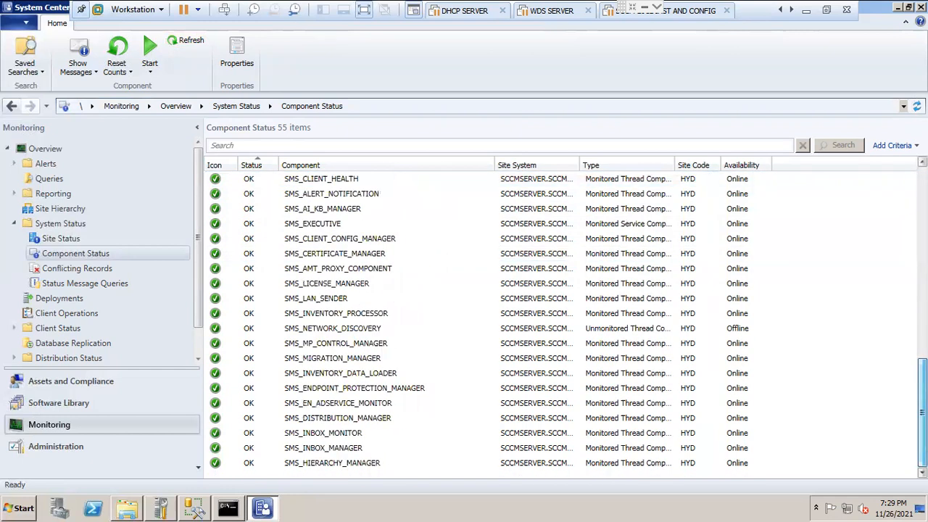
scroll(558, 319, "up", 12)
scroll(558, 319, "down", 10)
scroll(558, 319, "up", 10)
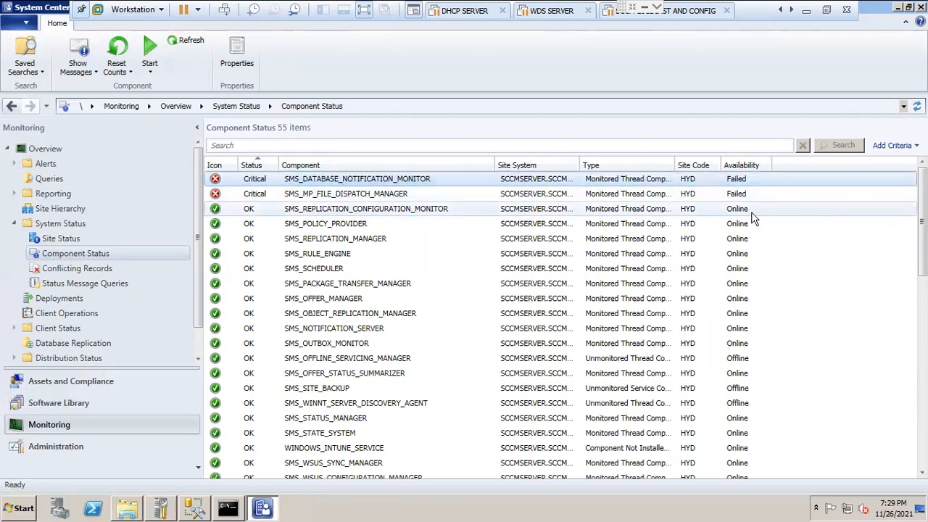
left_click(297, 196)
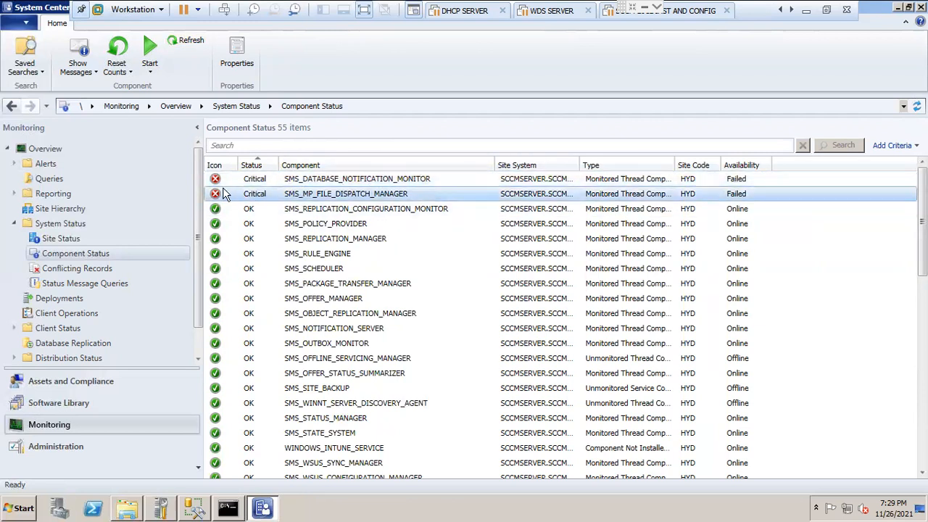
left_click(237, 55)
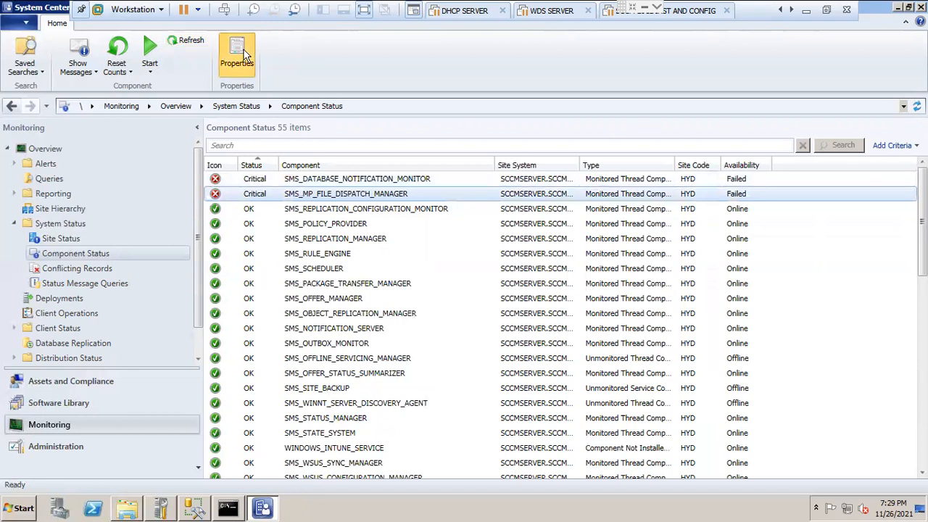
left_click(631, 68)
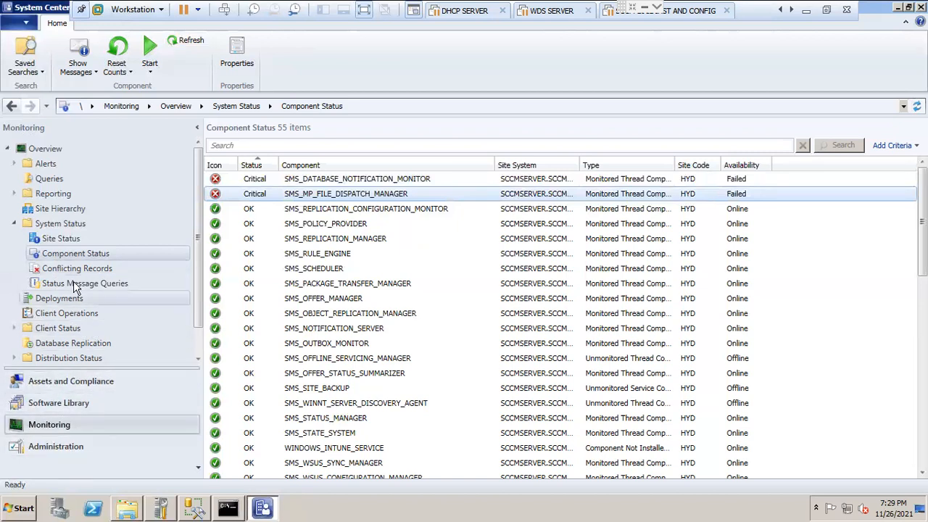
Step: Show the Sites list under Site Configuration in the Administration workspace and widen its State column slightly
left_click(47, 450)
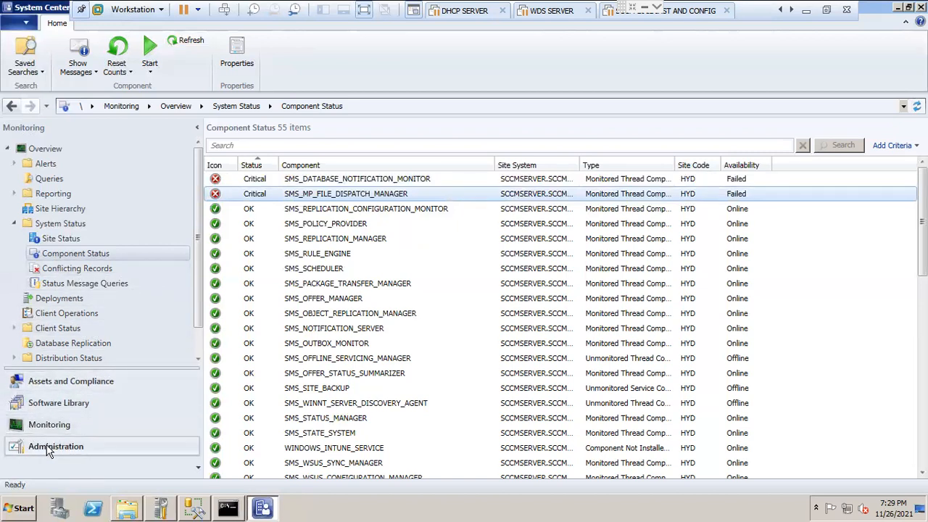
left_click(7, 150)
left_click(51, 193)
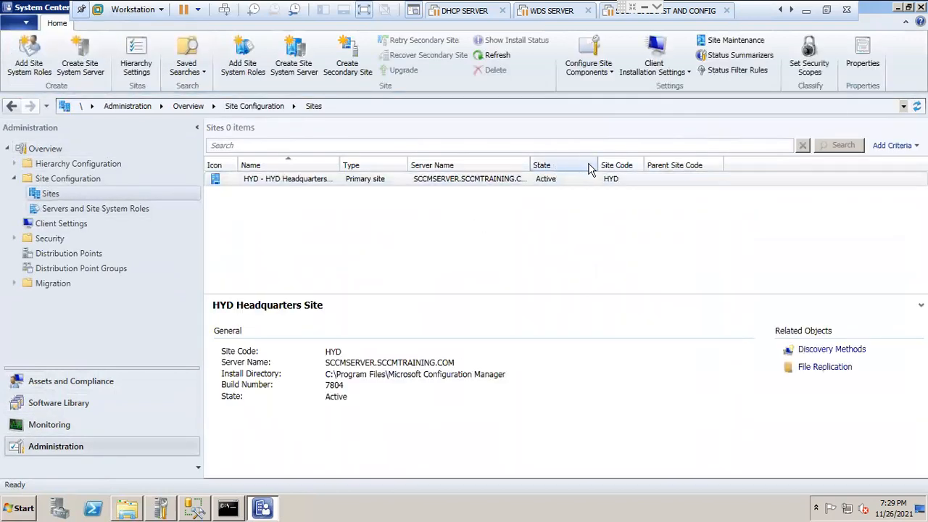
mouse_move(600, 161)
left_mouse_down()
mouse_move(637, 158)
mouse_move(606, 163)
left_mouse_up()
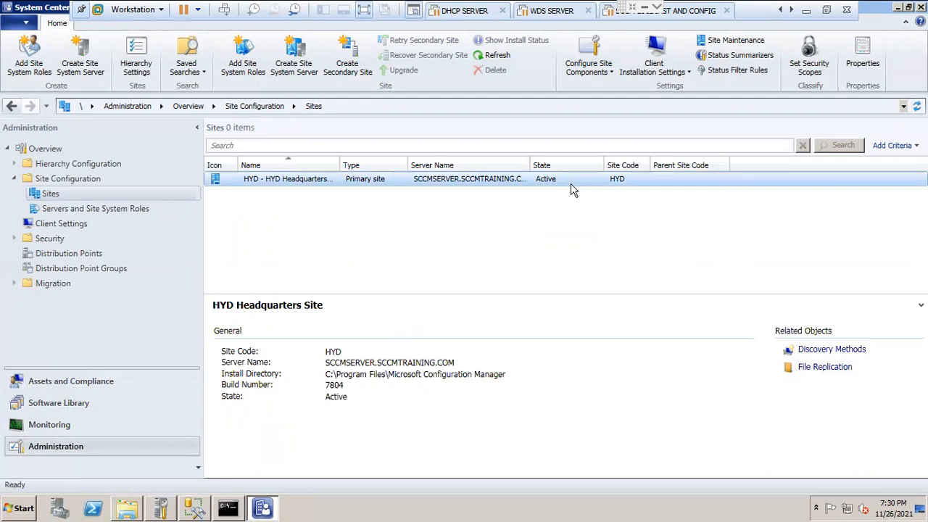
Step: Examine the roles installed on the primary site server under Servers and Site System Roles, from Component server to Site system
left_click(105, 219)
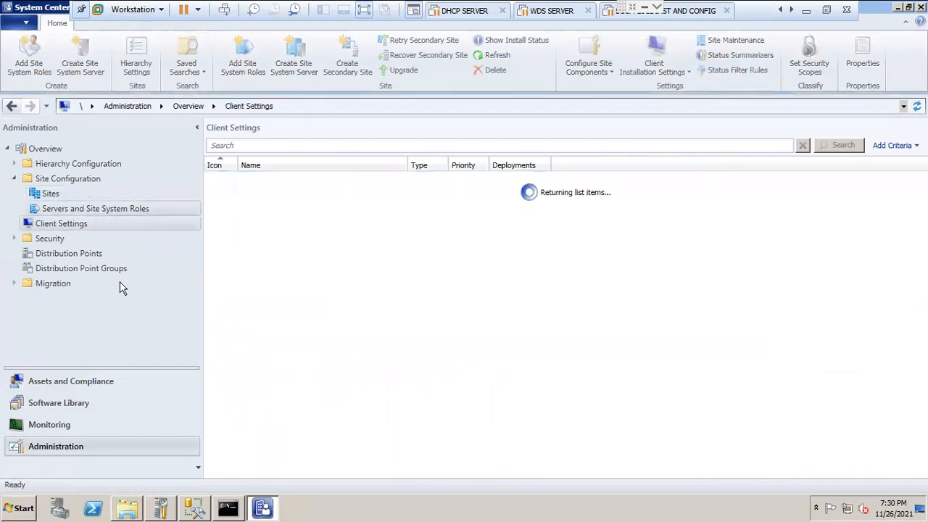
left_click(109, 209)
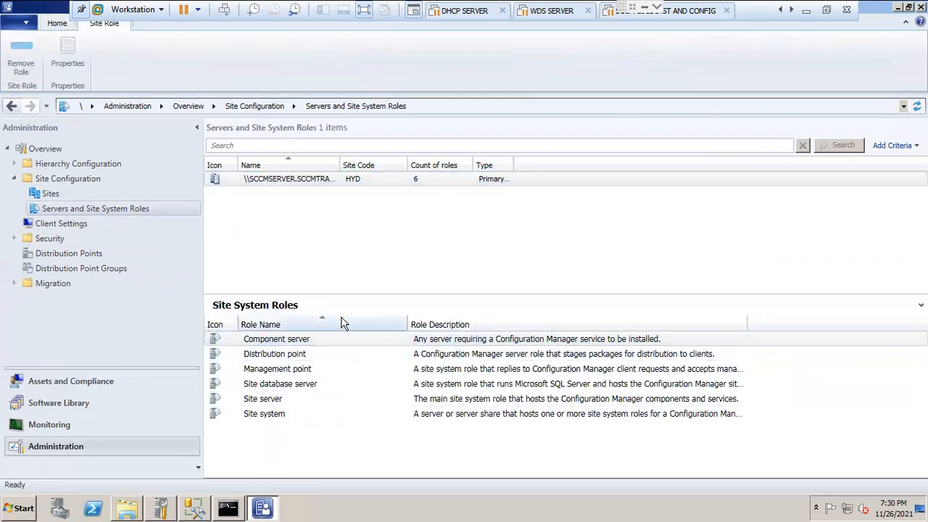
left_click(276, 344)
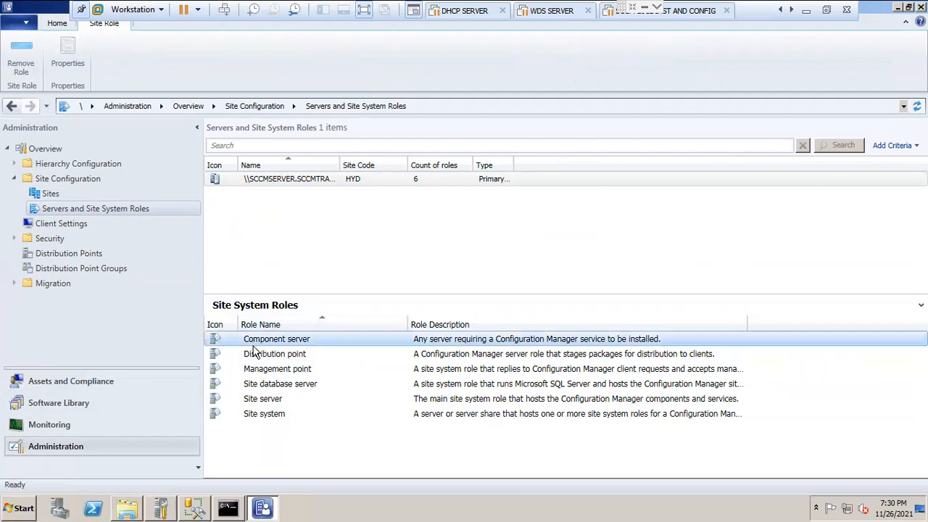
left_click(369, 184)
left_click(293, 344)
left_click(293, 353)
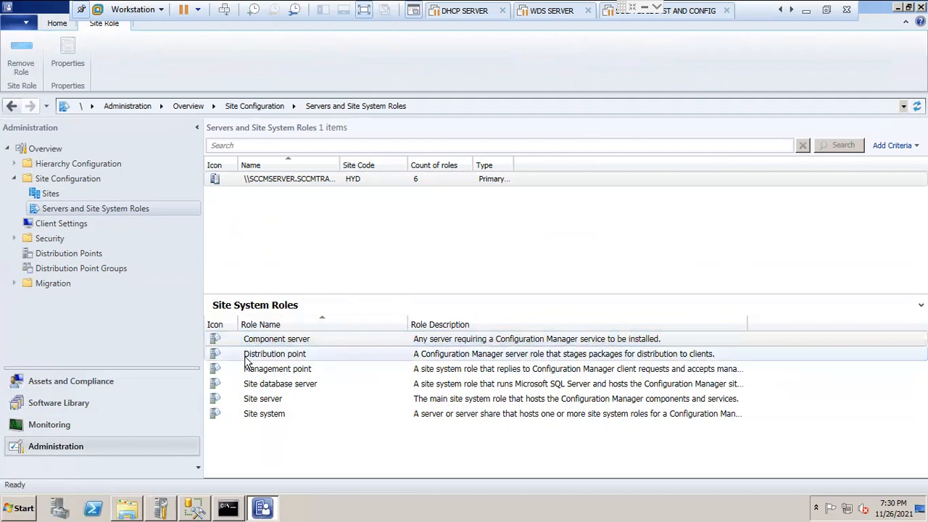
left_click(325, 370)
left_click(322, 387)
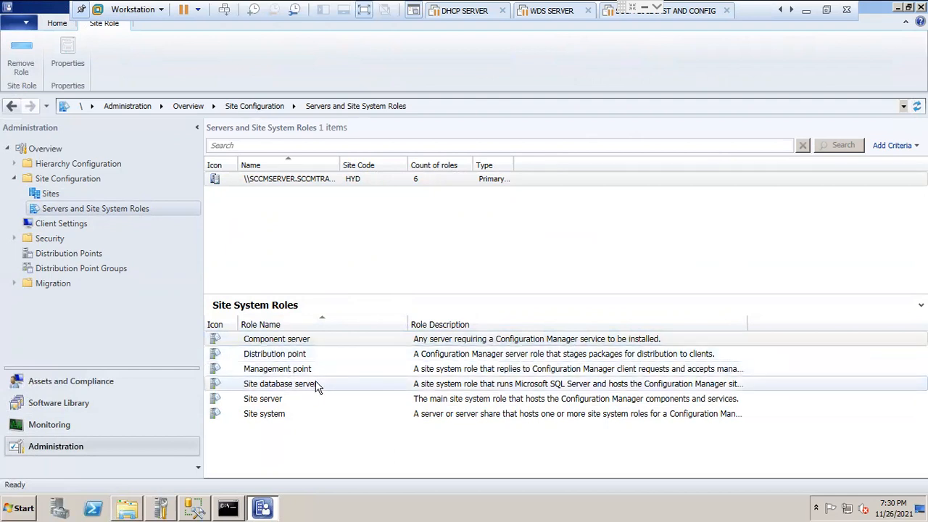
left_click(281, 399)
left_click(297, 414)
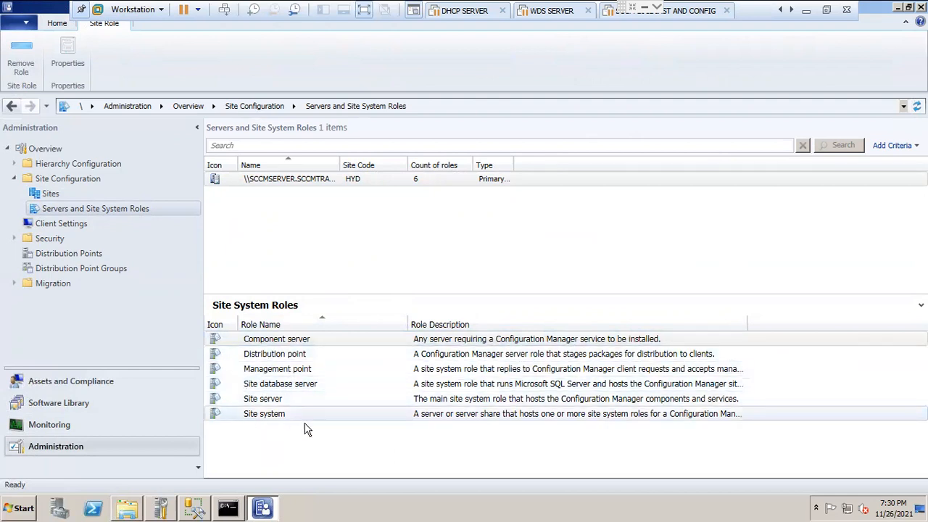
left_click(314, 338)
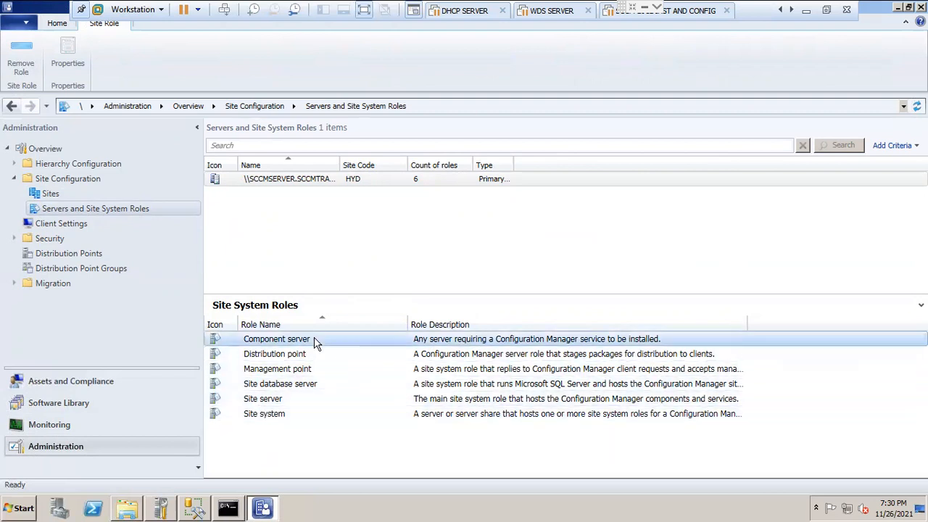
left_click(298, 354)
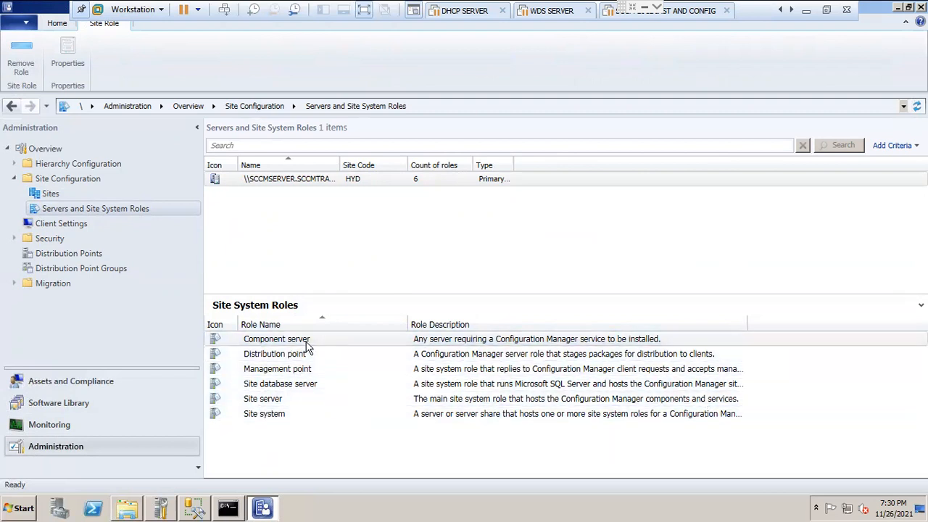
left_click(307, 340)
Step: Minimize the Configuration Manager console to show the server desktop
left_click(897, 7)
right_click(219, 207)
left_click(267, 238)
right_click(197, 148)
left_click(236, 179)
Step: Open Active Directory Users and Computers from the administrative tools and display the Users container of SCCMTRAINING.COM
left_click(24, 505)
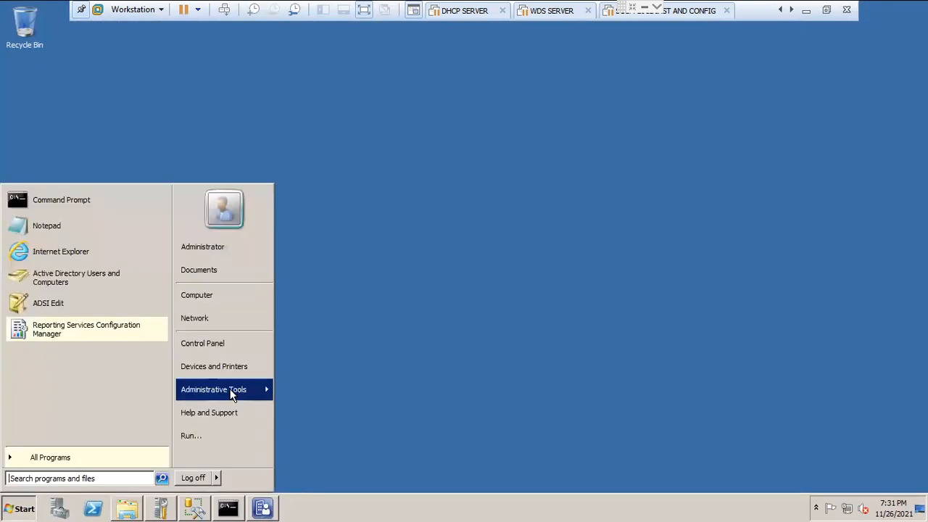
mouse_move(230, 388)
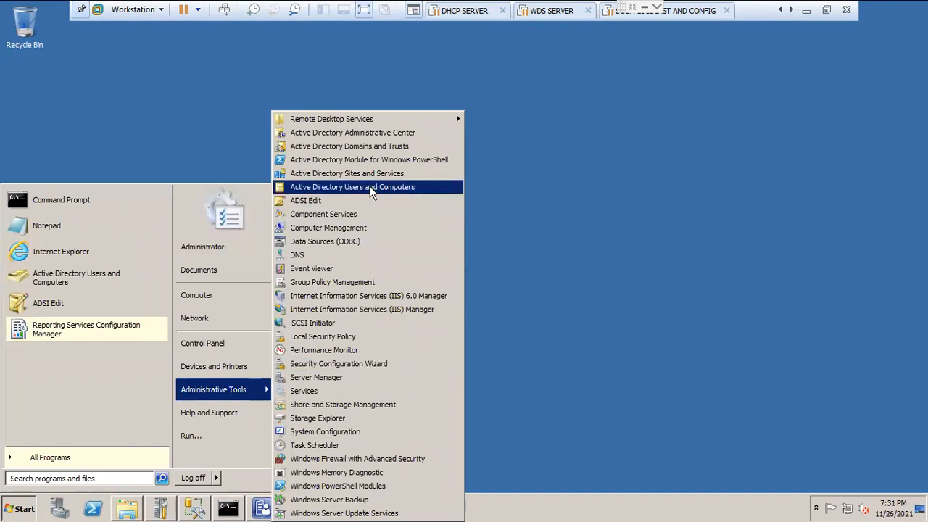
left_click(419, 187)
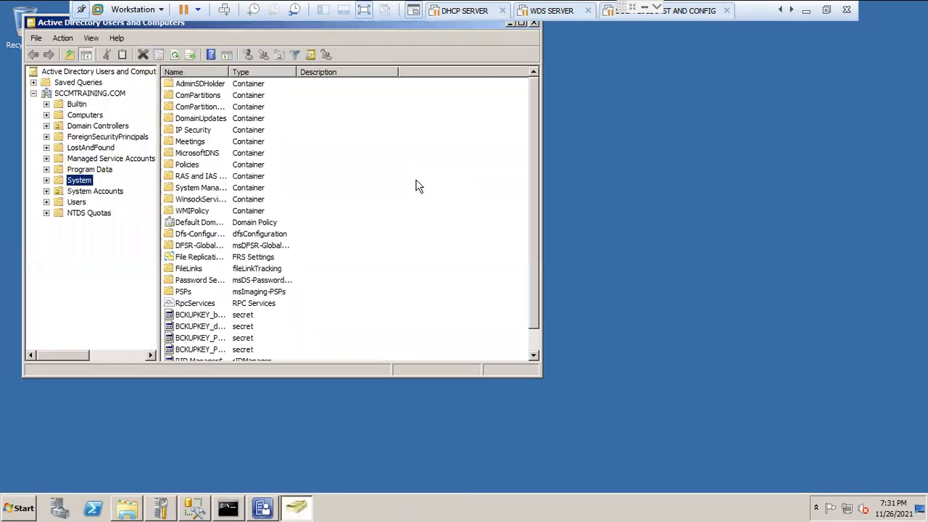
left_click_drag(260, 22, 403, 22)
left_click(219, 201)
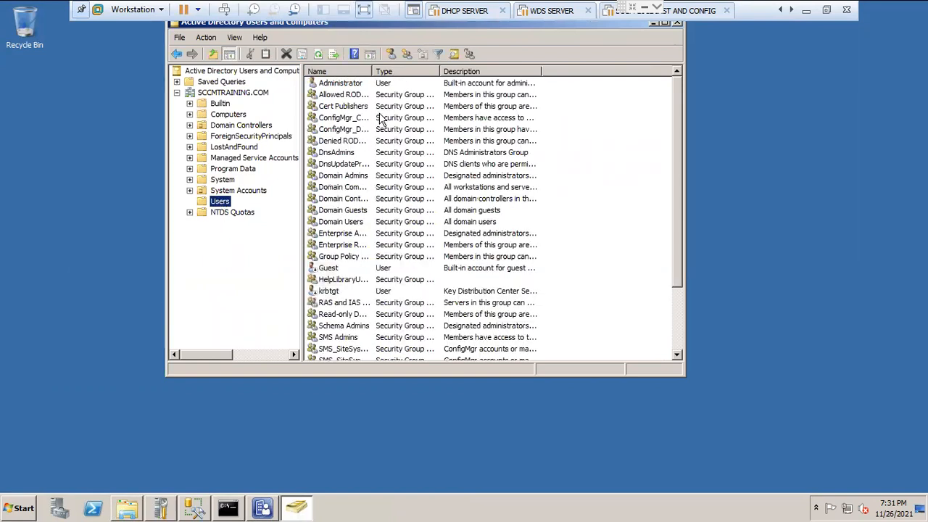
Step: Inspect the Computers, Domain Controllers and Users containers of SCCMTRAINING.COM, finishing on Domain Controllers
left_click(230, 116)
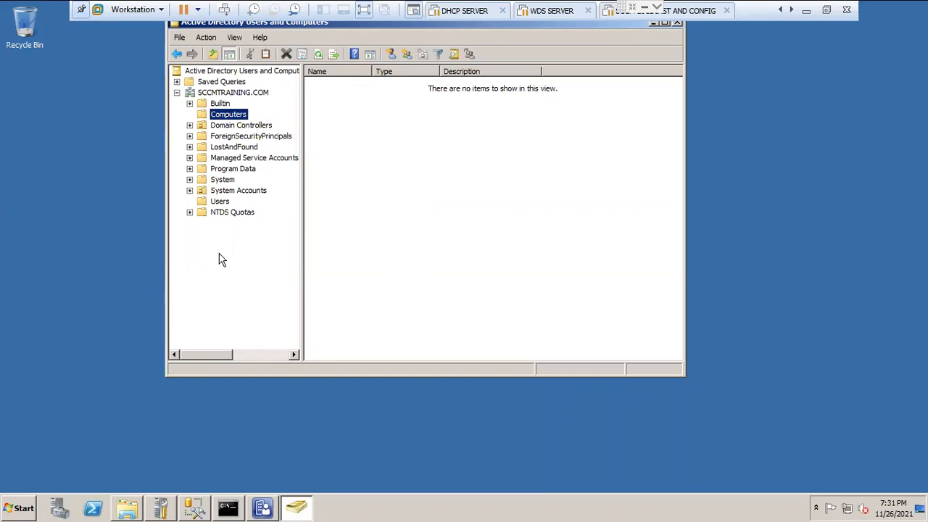
left_click(245, 126)
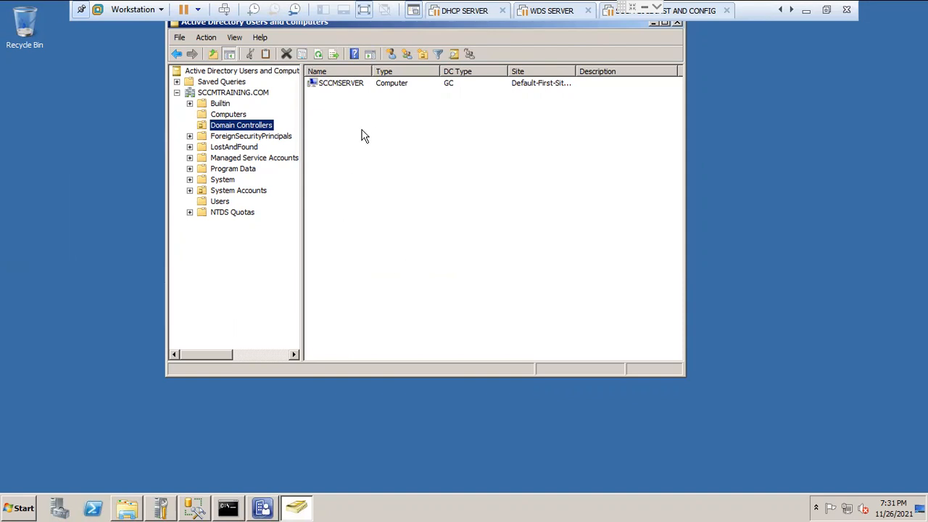
left_click(221, 202)
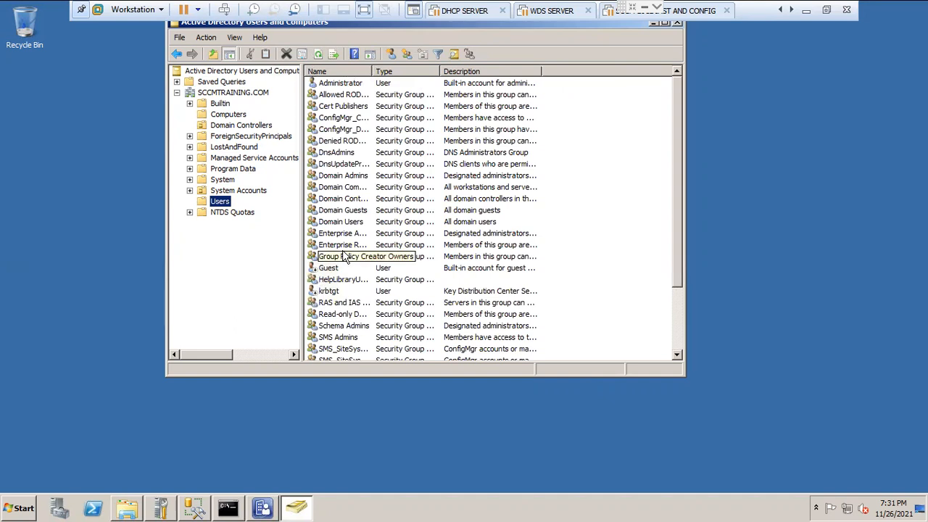
left_click(232, 127)
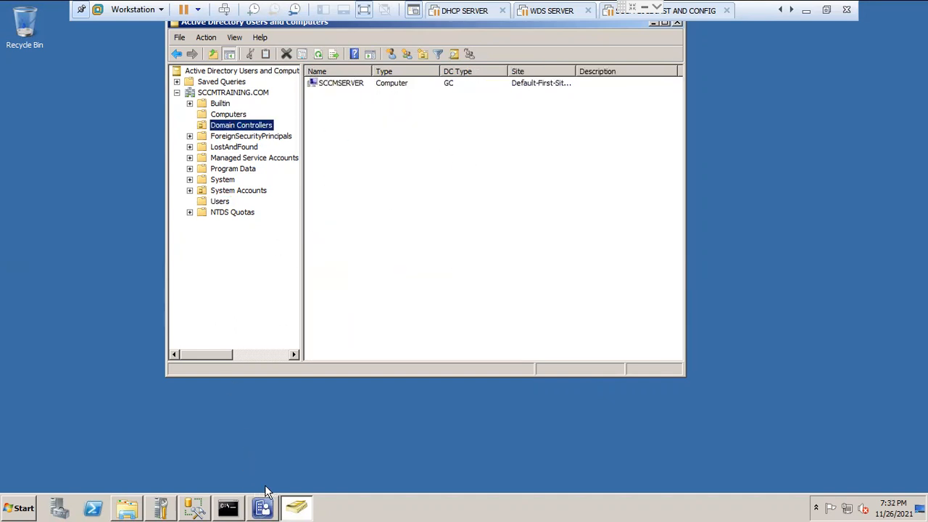
Step: Switch back to the Configuration Manager console and view All Users and All Systems in the Assets and Compliance workspace
left_click(262, 507)
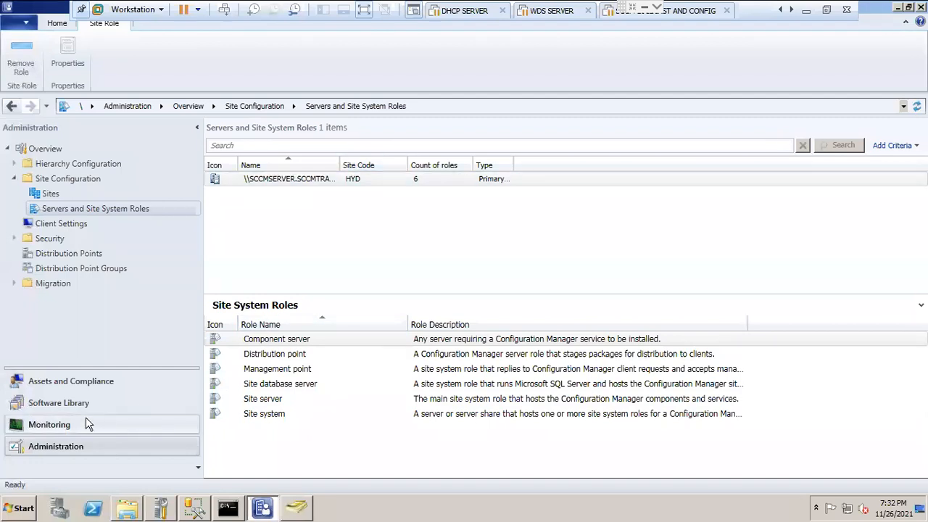
left_click(72, 381)
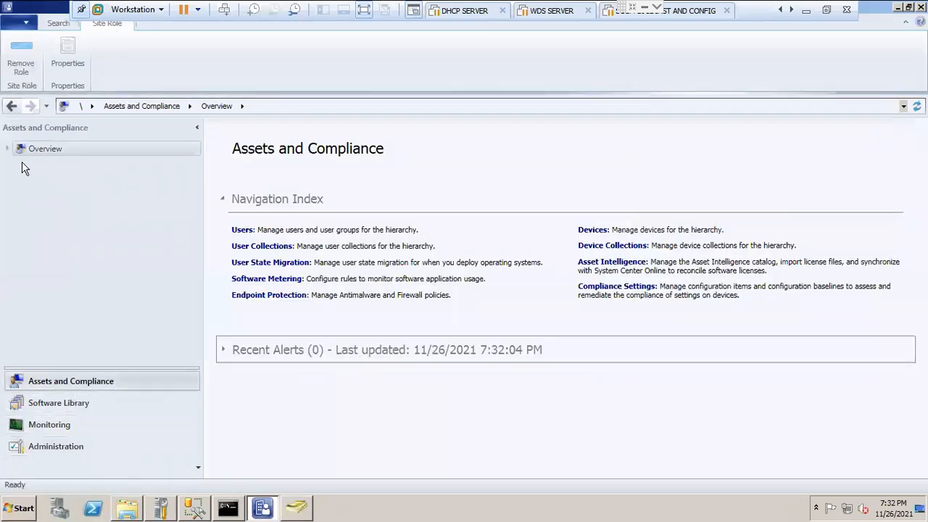
left_click(8, 148)
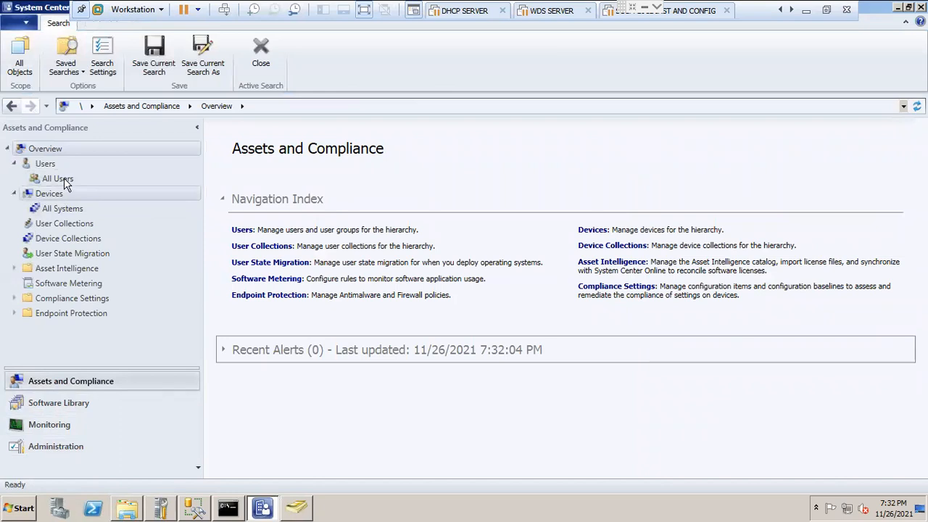
left_click(59, 181)
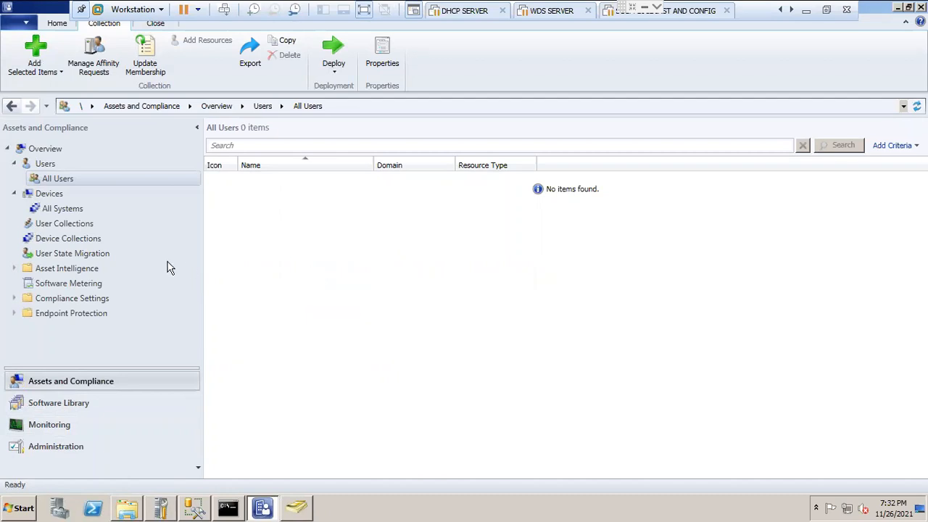
left_click(57, 209)
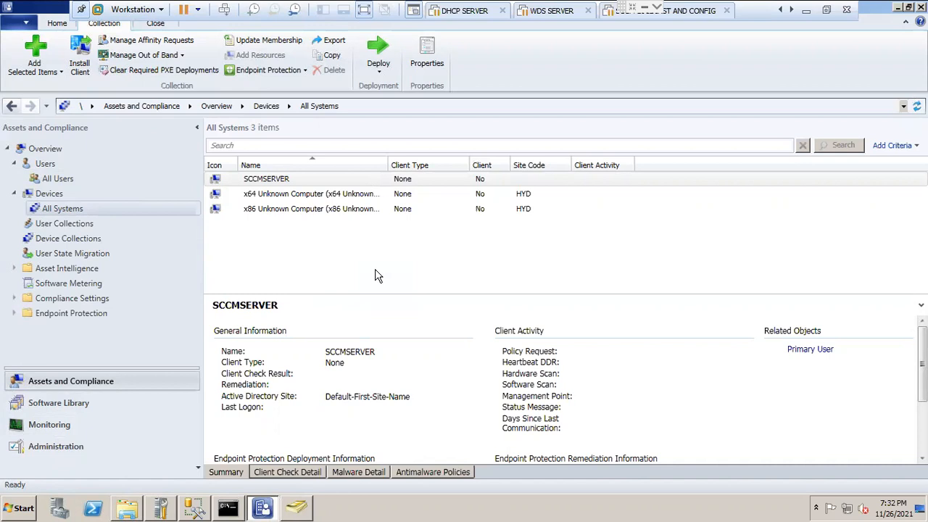
Step: Look through the Software Library, Administration and Monitoring workspaces and examine the Component Status list, including SMS_DATABASE_NOTIFICATION_MONITOR
left_click(52, 404)
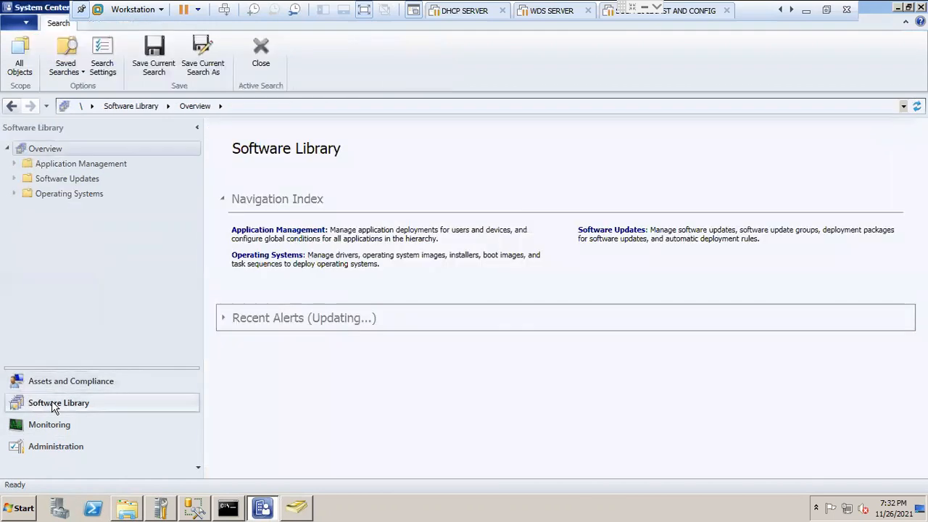
left_click(41, 426)
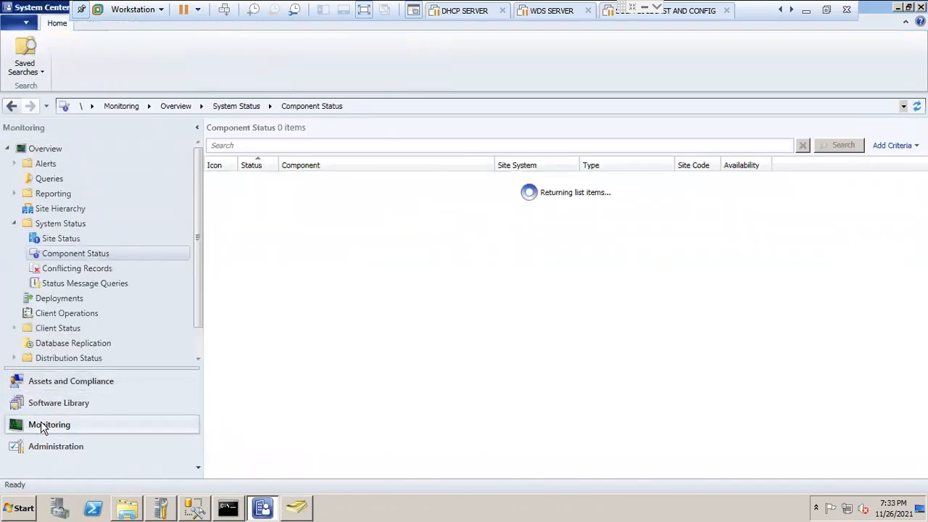
left_click(54, 447)
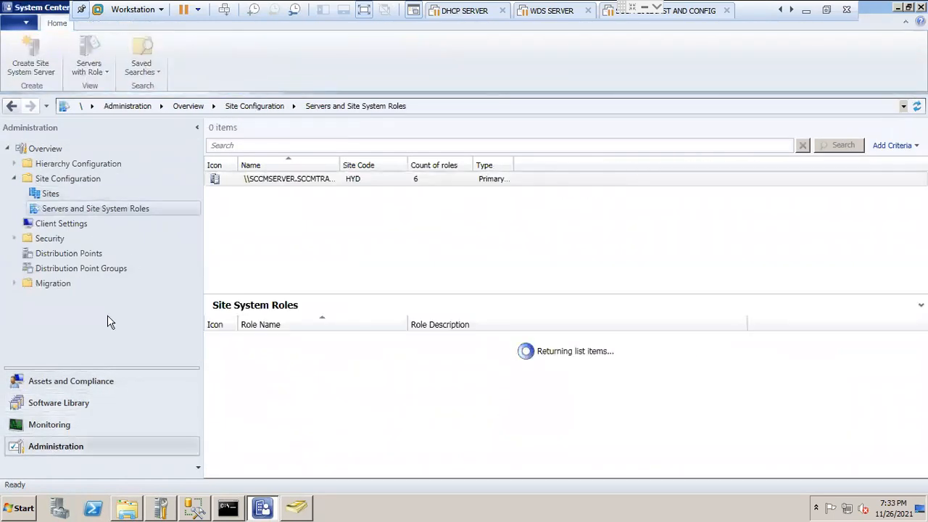
left_click(57, 424)
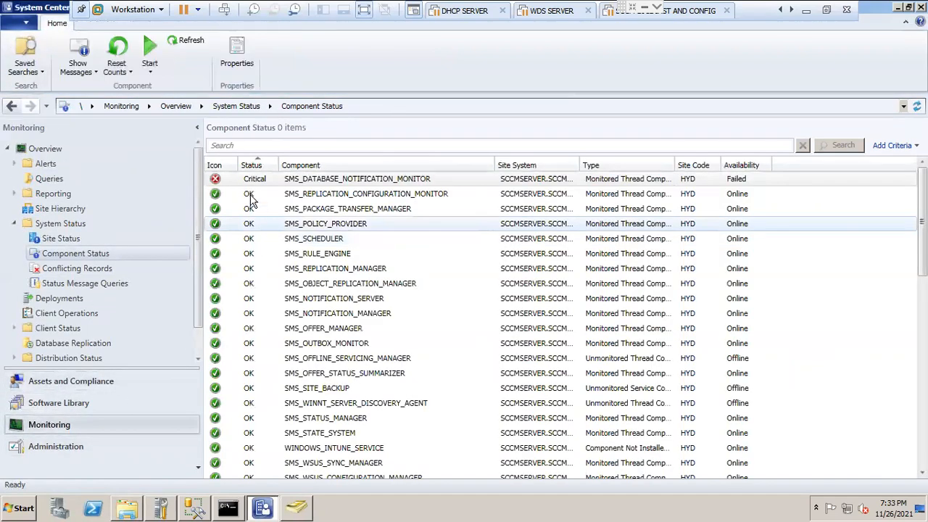
left_click(324, 184)
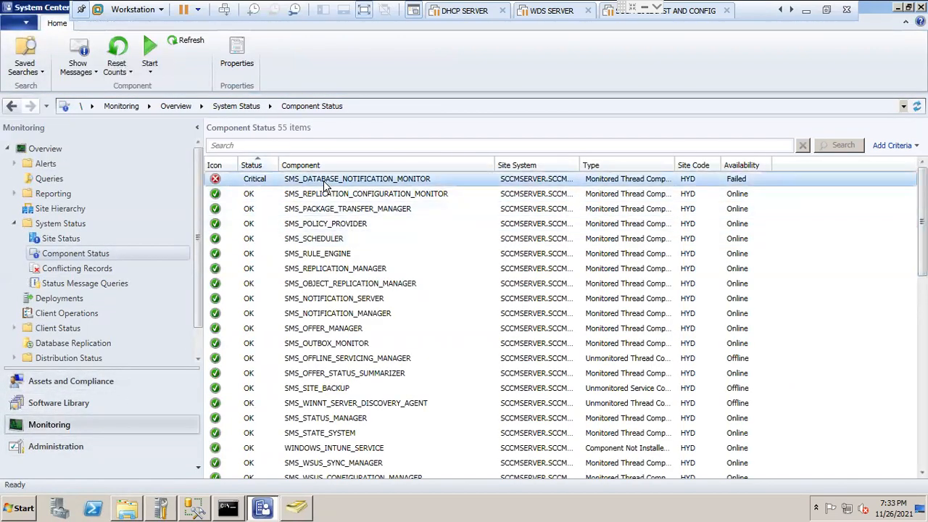
scroll(298, 194, "down", 2)
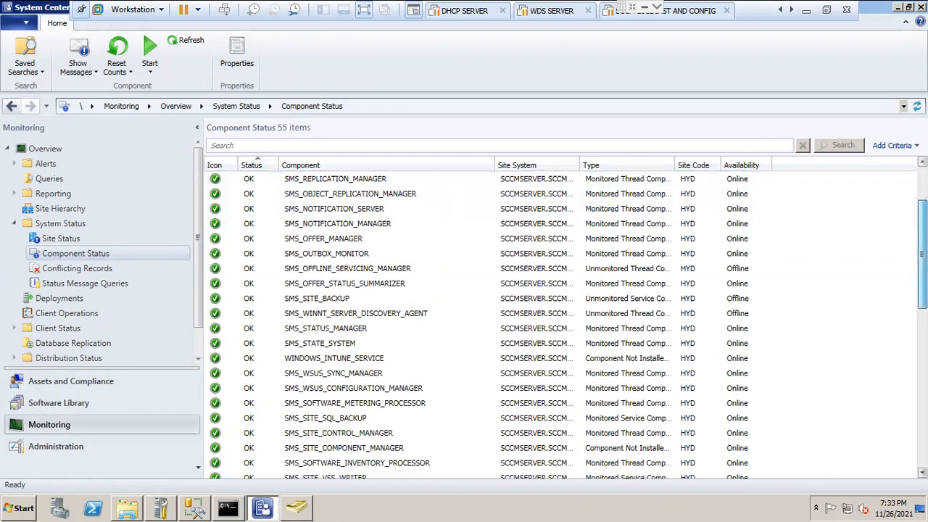
scroll(328, 218, "down", 9)
scroll(327, 181, "up", 11)
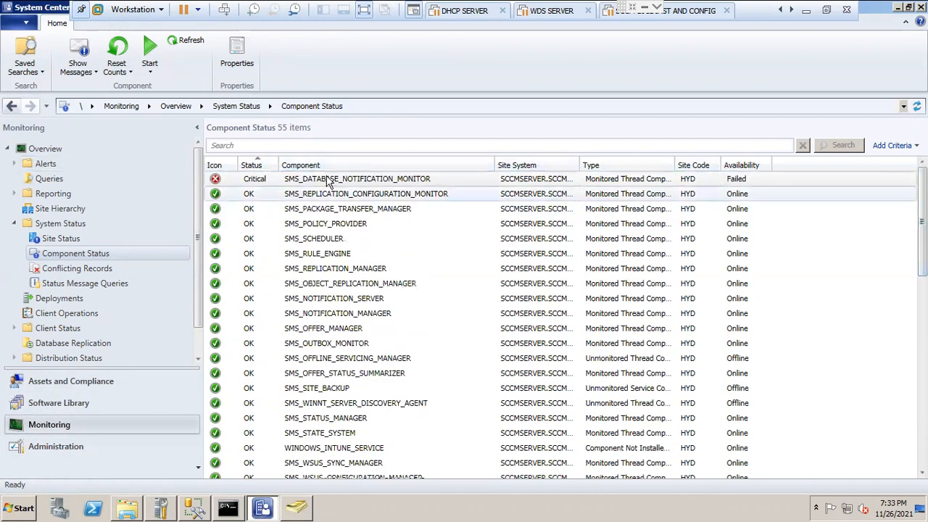
Step: Show the Discovery Methods under Hierarchy Configuration in the Administration workspace
left_click(54, 447)
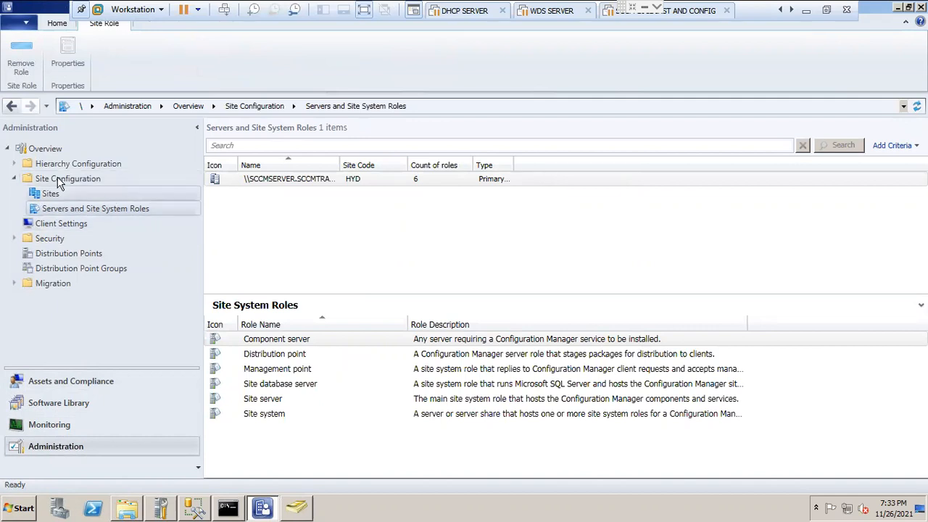
left_click(14, 164)
left_click(71, 196)
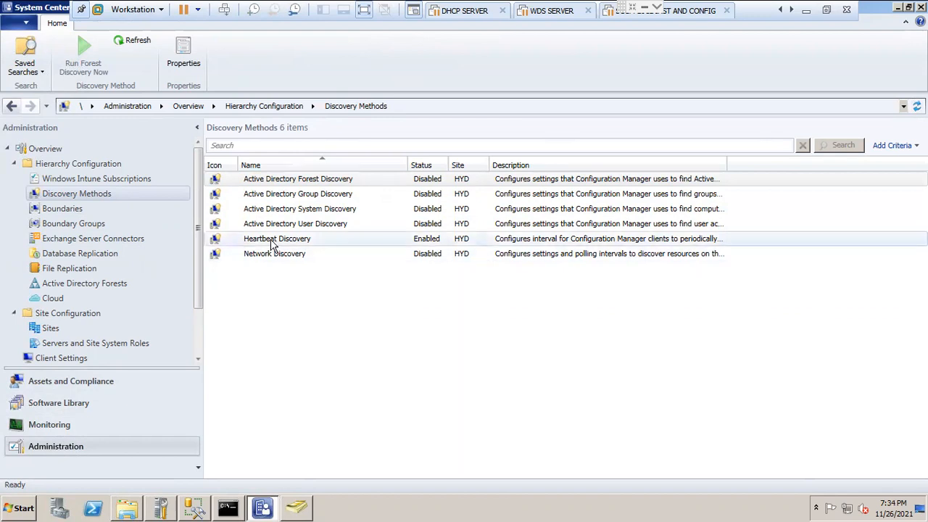
Step: Review the types offered for a new boundary, cancel its creation, and show the Boundary Groups list
left_click(78, 211)
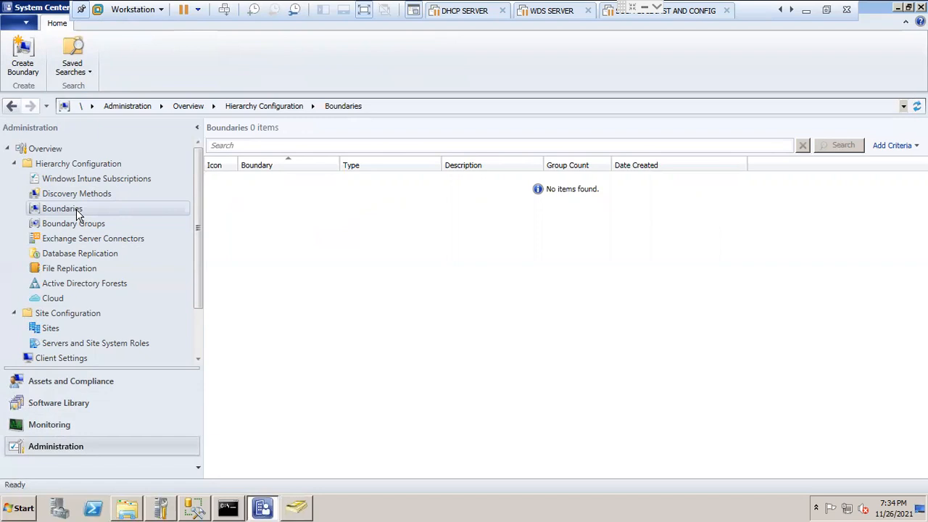
right_click(89, 210)
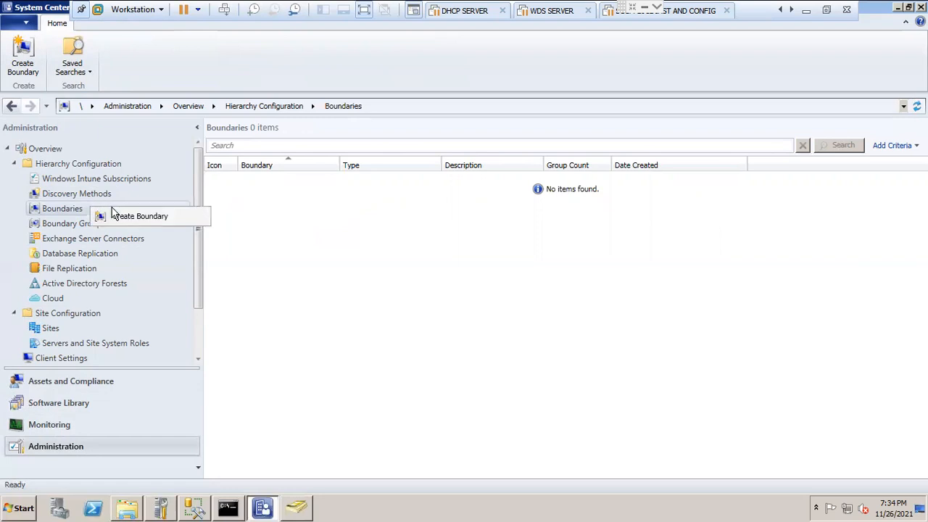
left_click(139, 218)
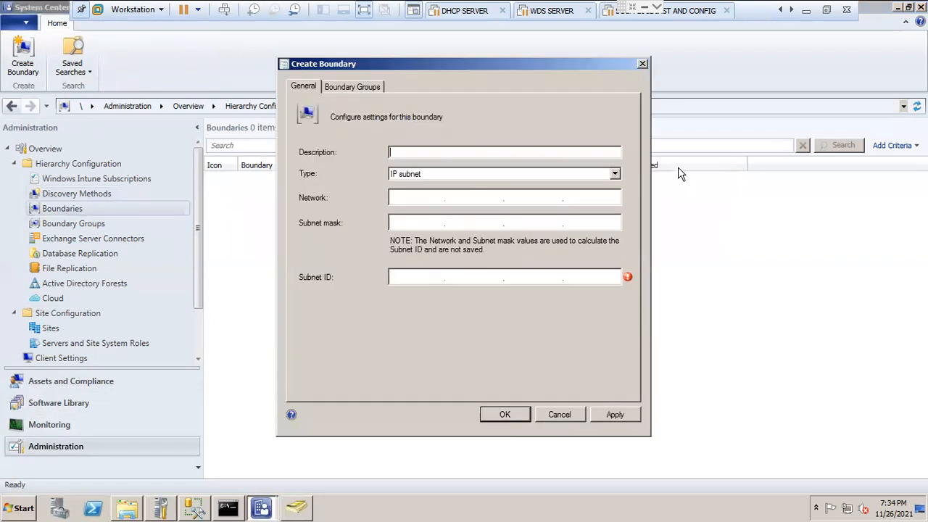
left_click(614, 174)
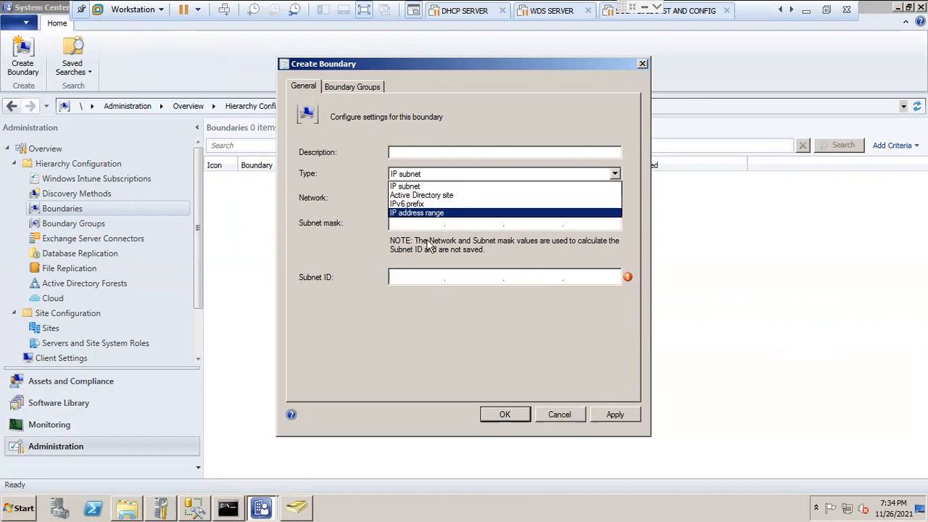
left_click(468, 322)
left_click(559, 412)
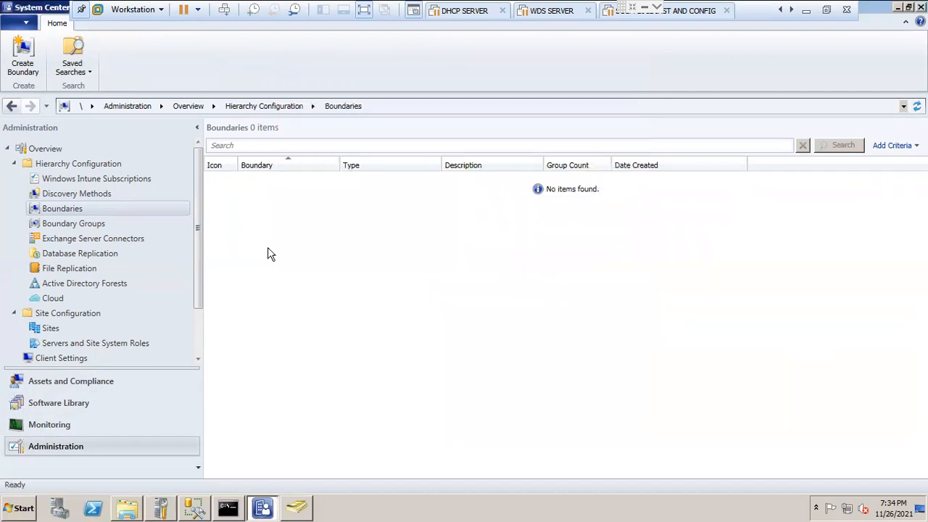
left_click(70, 226)
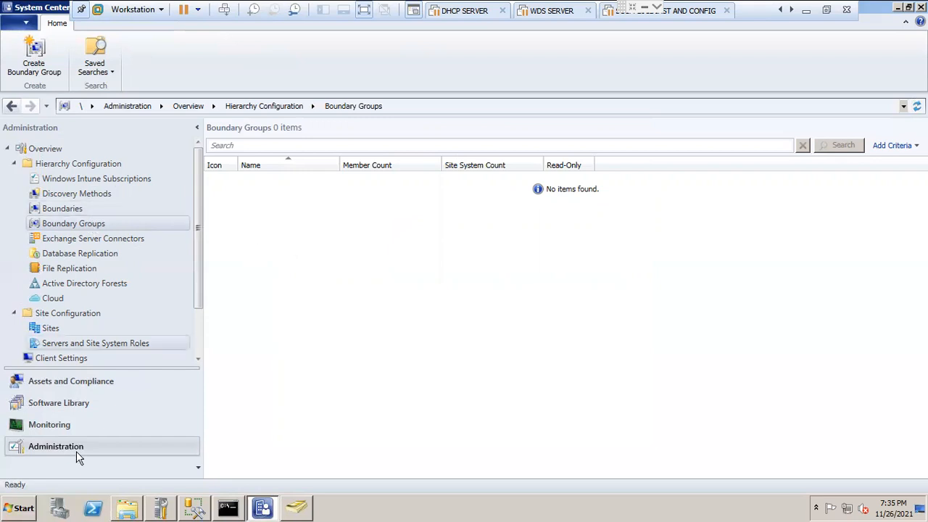
Step: Review All Systems, All Users, User Collections and Device Collections in the Assets and Compliance workspace
left_click(73, 386)
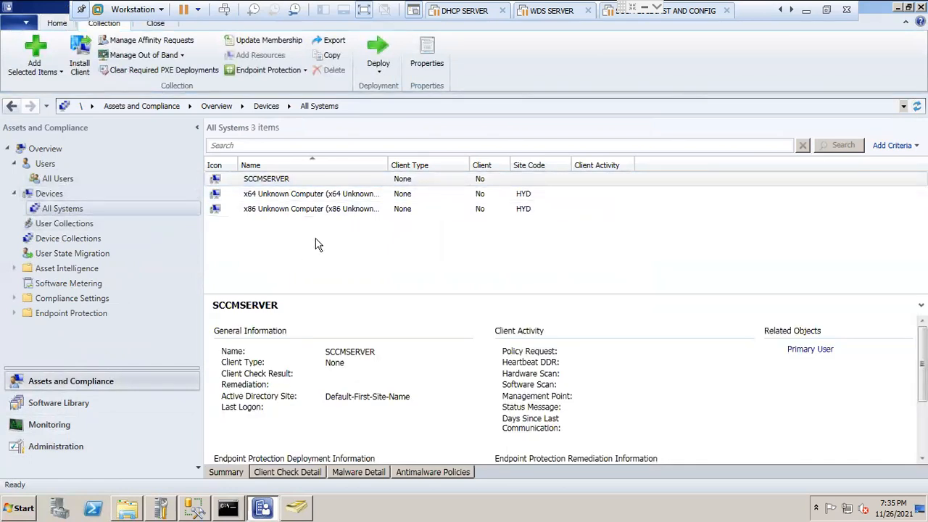
left_click(104, 177)
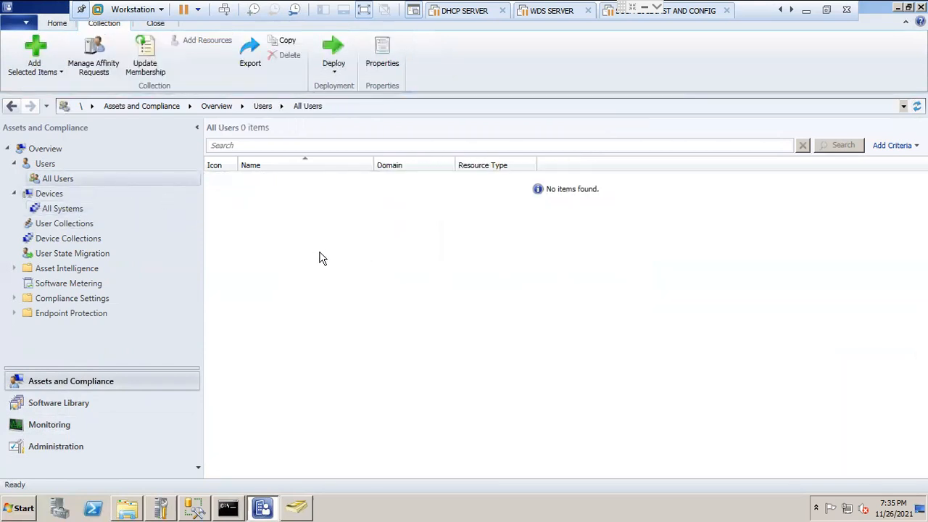
left_click(81, 224)
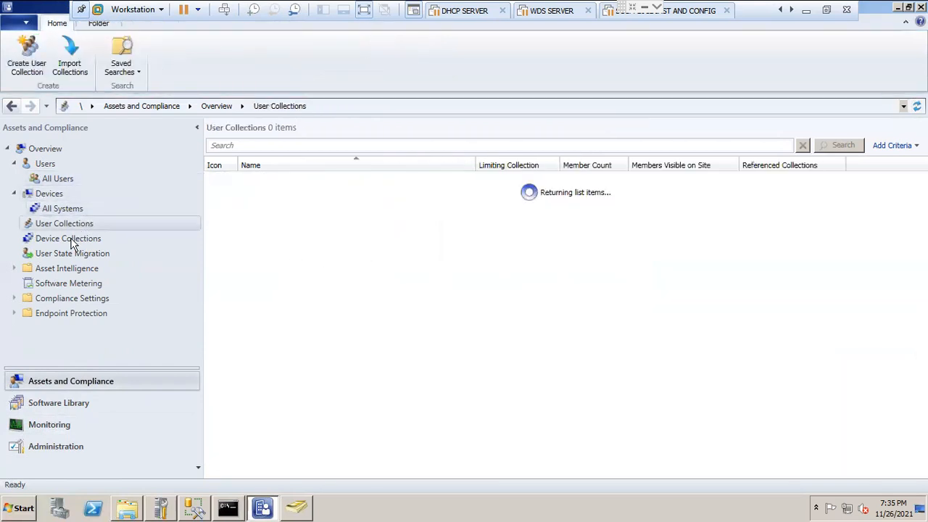
left_click(71, 241)
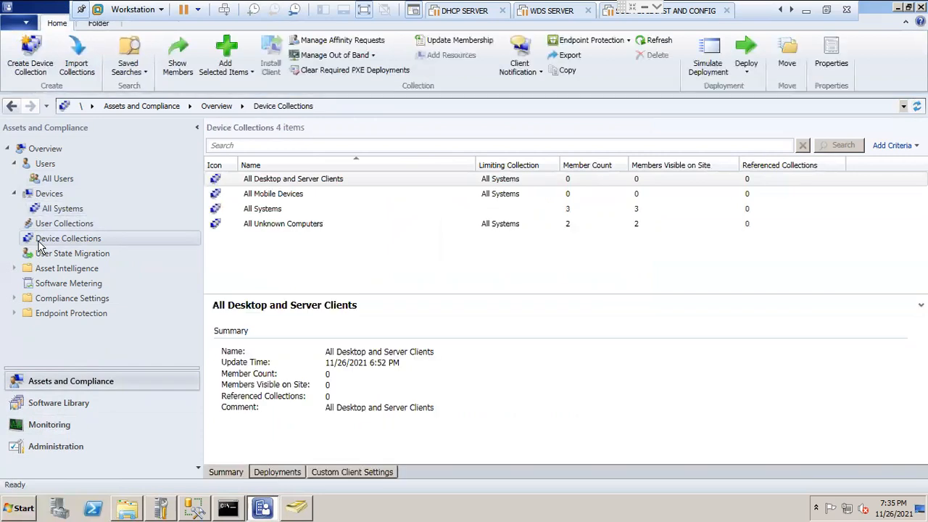
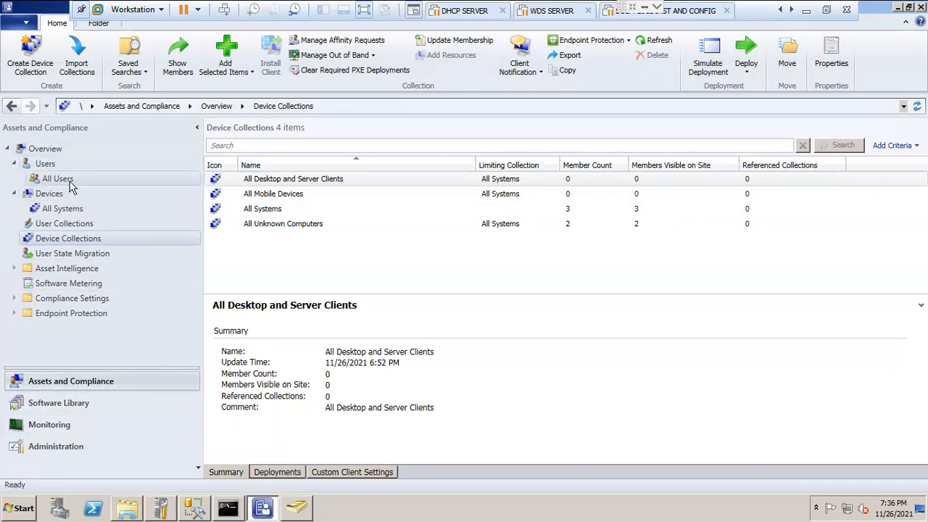
Step: Review All Users, All Systems, Device Collections and User State Migration in the Assets and Compliance workspace
left_click(58, 179)
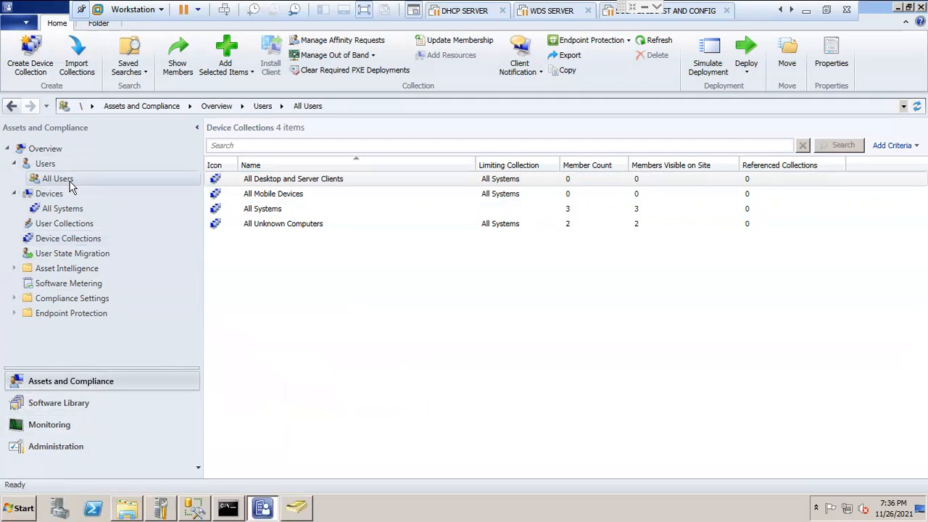
left_click(69, 209)
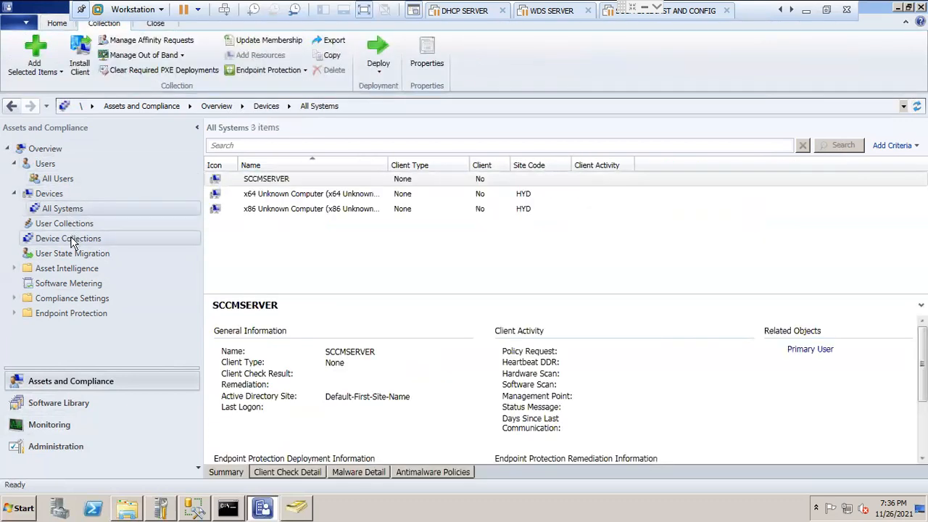
left_click(71, 241)
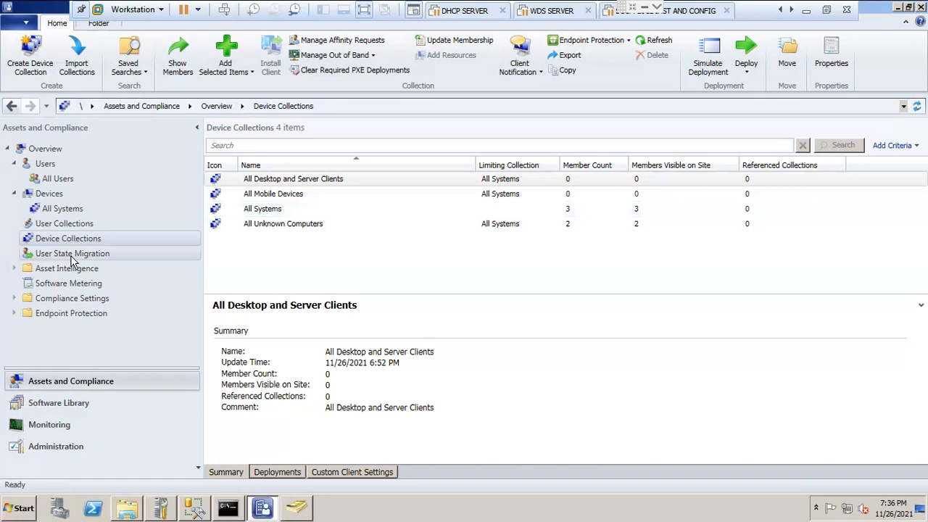
left_click(73, 255)
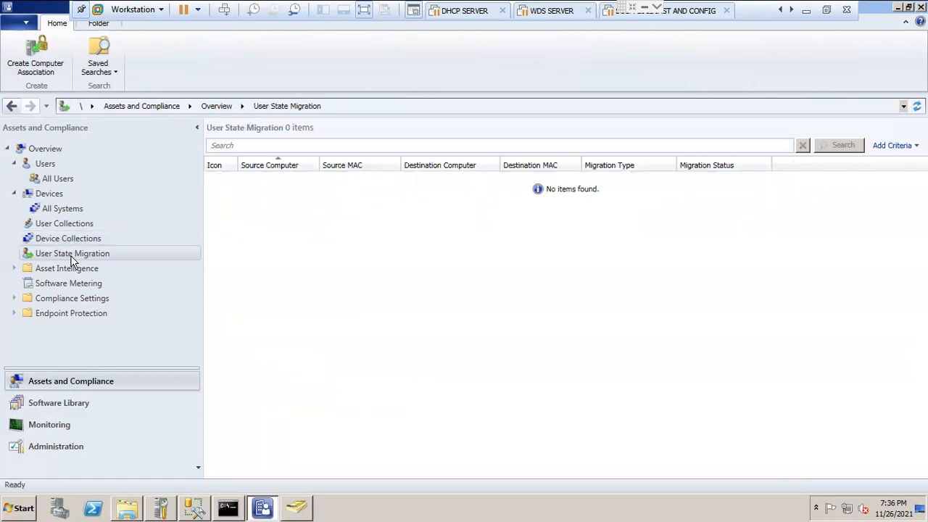
Step: Show the Software Metering list and the nodes under Asset Intelligence, Compliance Settings and Endpoint Protection
left_click(13, 270)
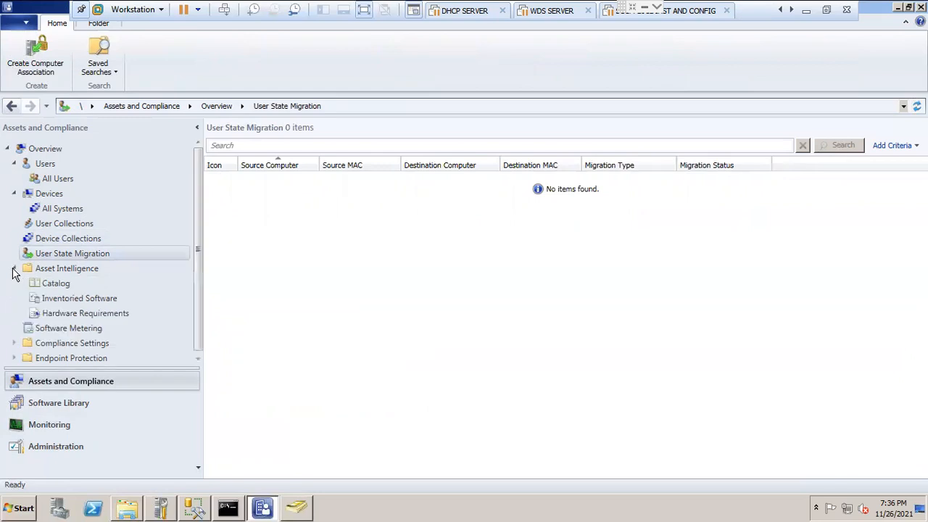
left_click_drag(194, 257, 193, 345)
left_click(76, 329)
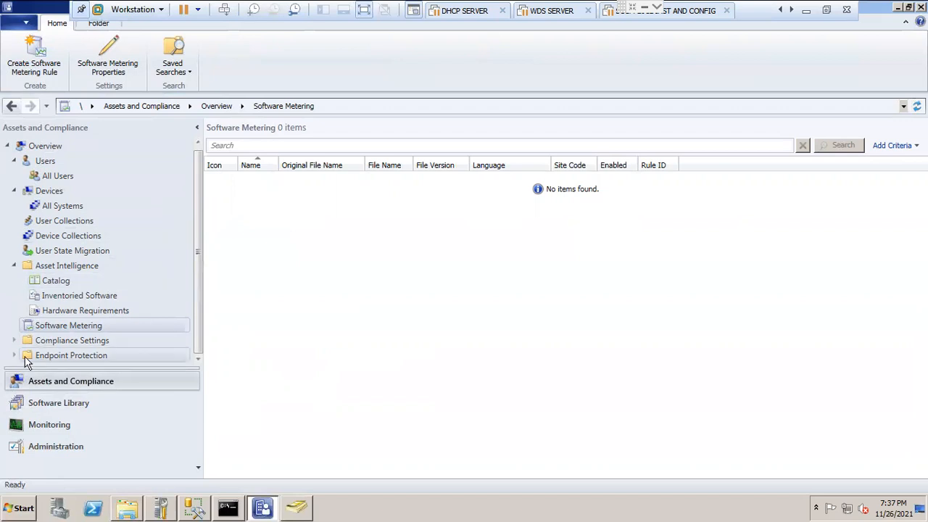
left_click_drag(197, 293, 200, 358)
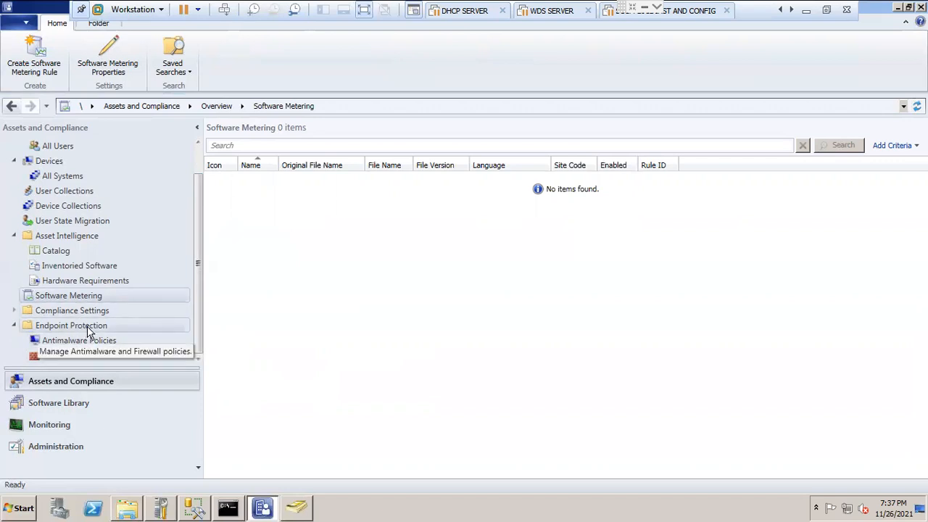
left_click(14, 310)
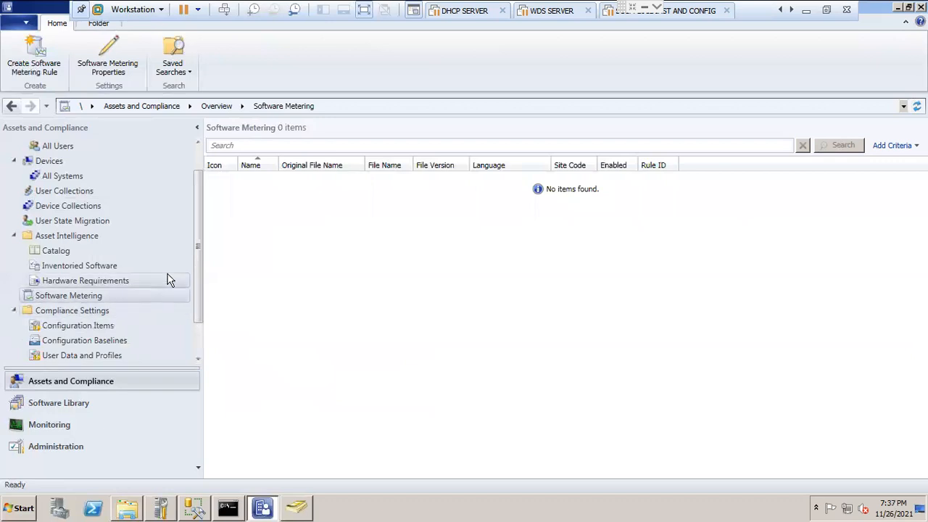
left_click_drag(199, 253, 205, 326)
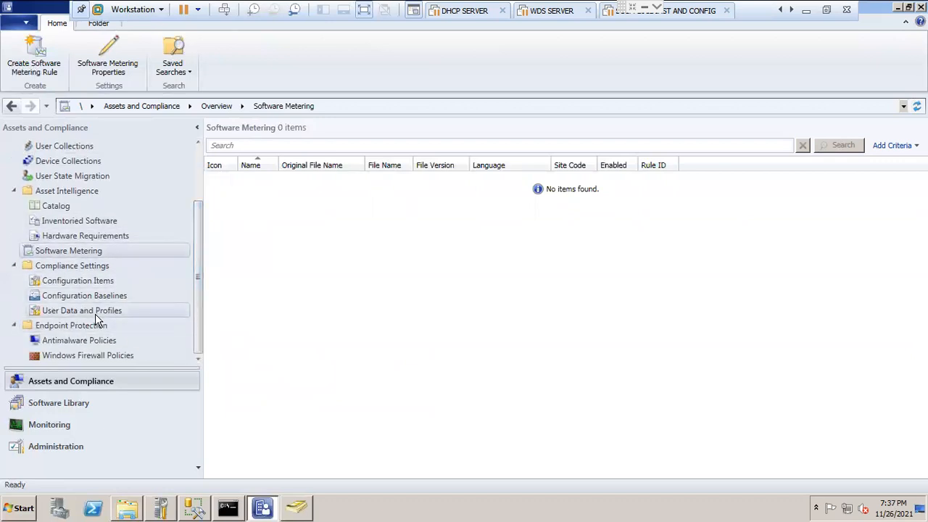
Step: Look through Applications, Packages and App-V Virtual Environments under Application Management in the Software Library workspace
left_click(81, 404)
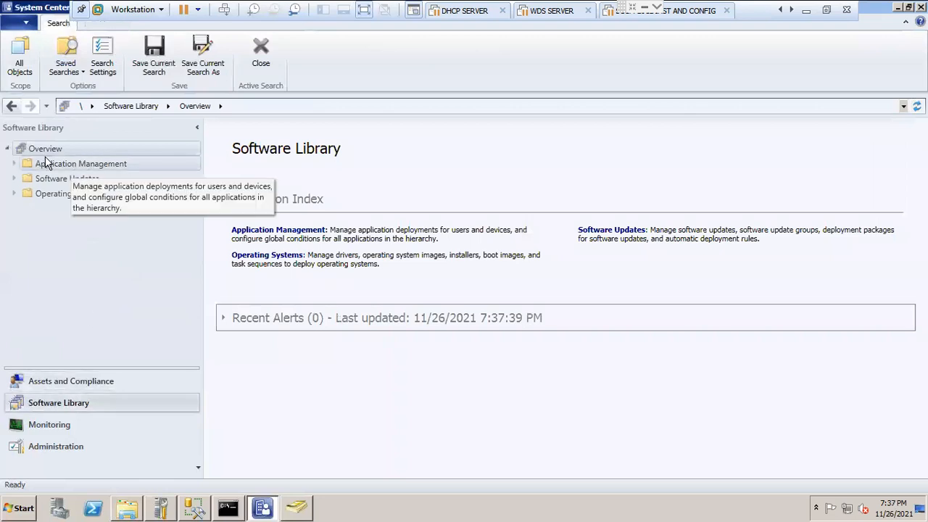
left_click(15, 166)
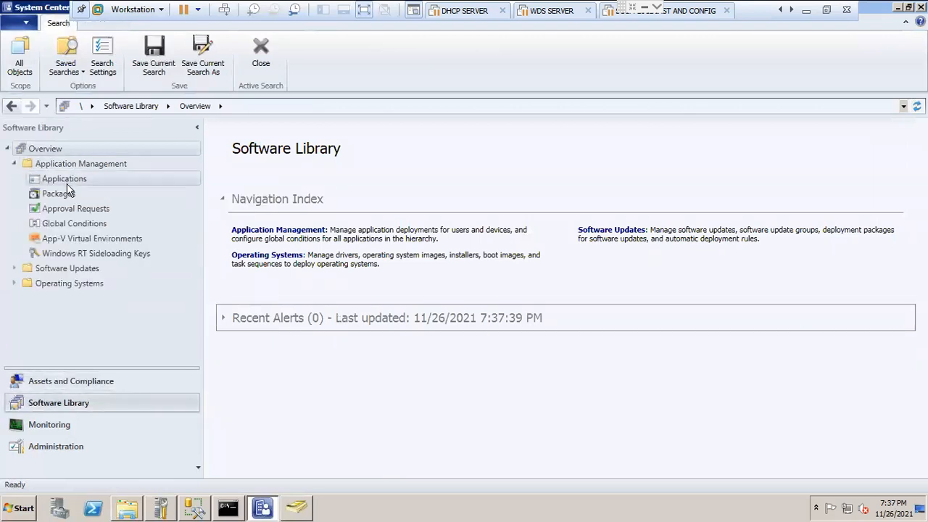
left_click(66, 181)
left_click(65, 195)
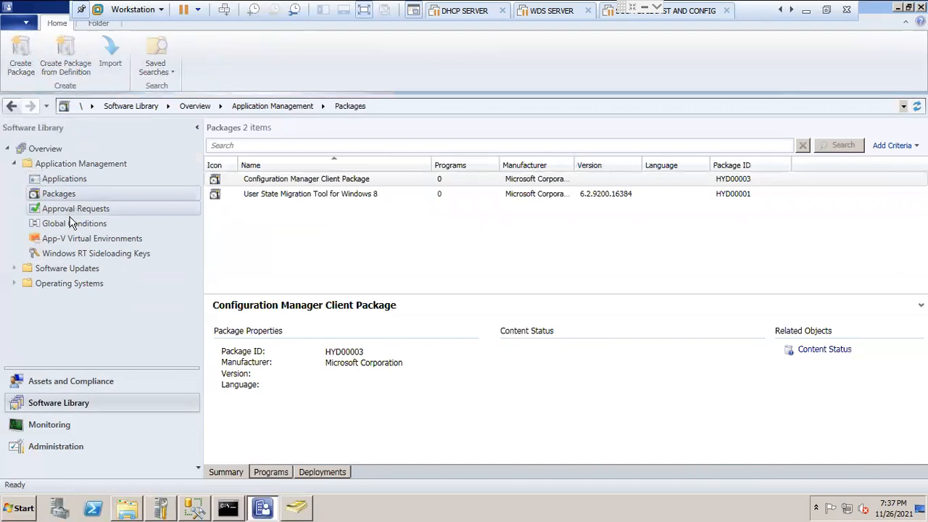
left_click(65, 240)
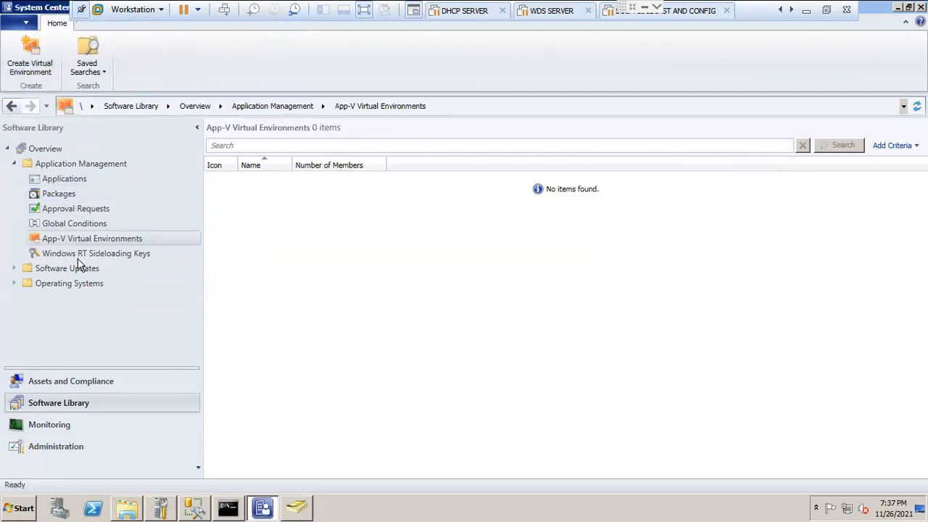
left_click(62, 197)
left_click(60, 179)
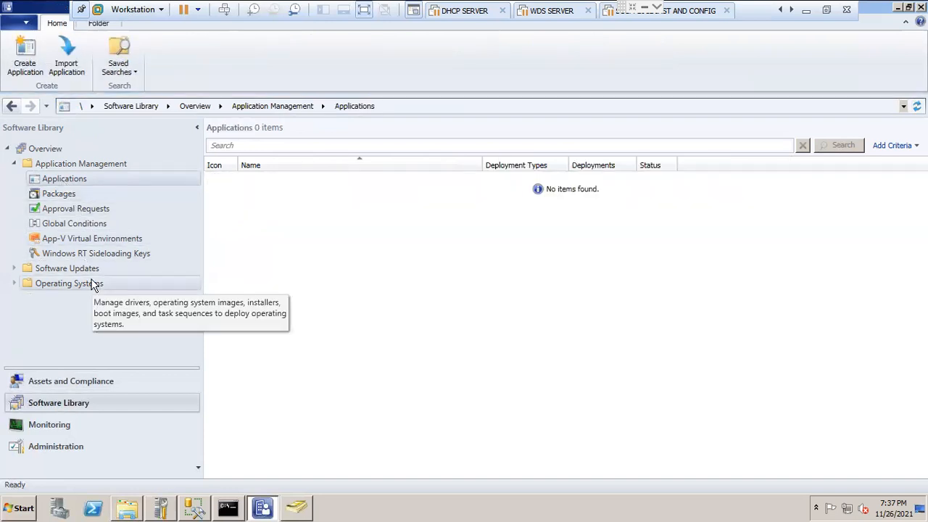
Step: Show the Packages list and review the creation and import commands offered for it
left_click(62, 197)
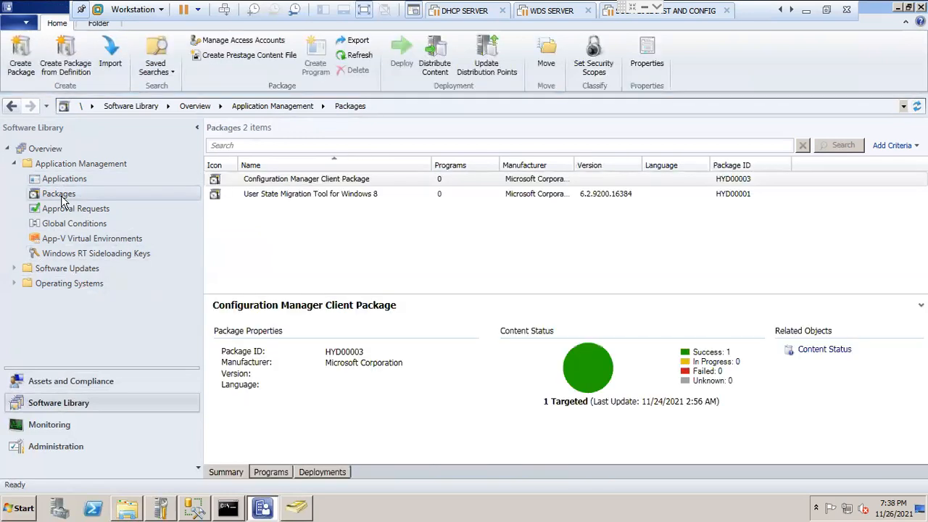
right_click(80, 194)
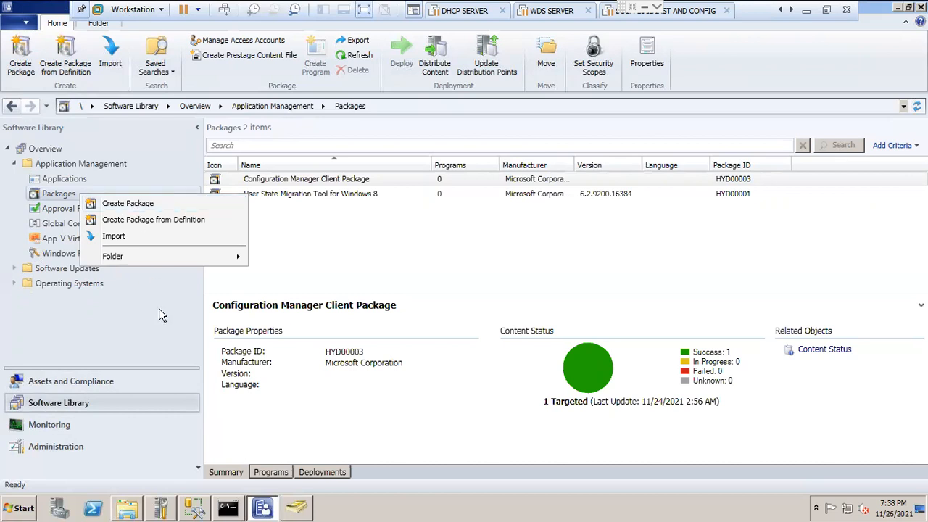
left_click(97, 194)
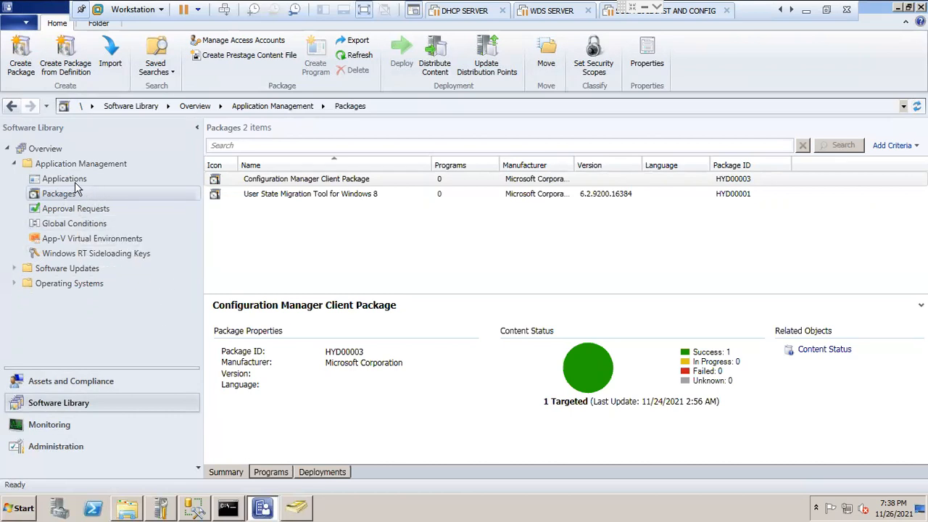
Step: Start creating an application, review the wizard's General settings, and cancel without saving
left_click(74, 181)
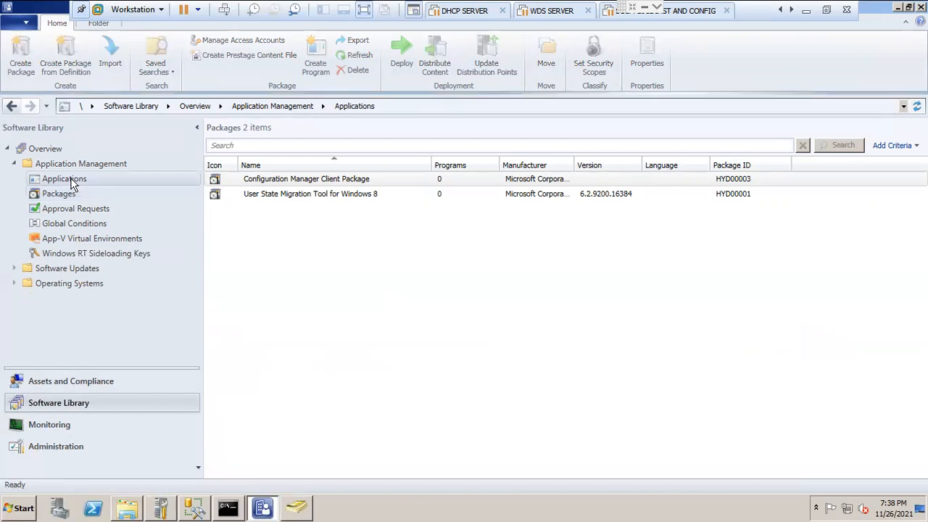
right_click(128, 181)
left_click(193, 194)
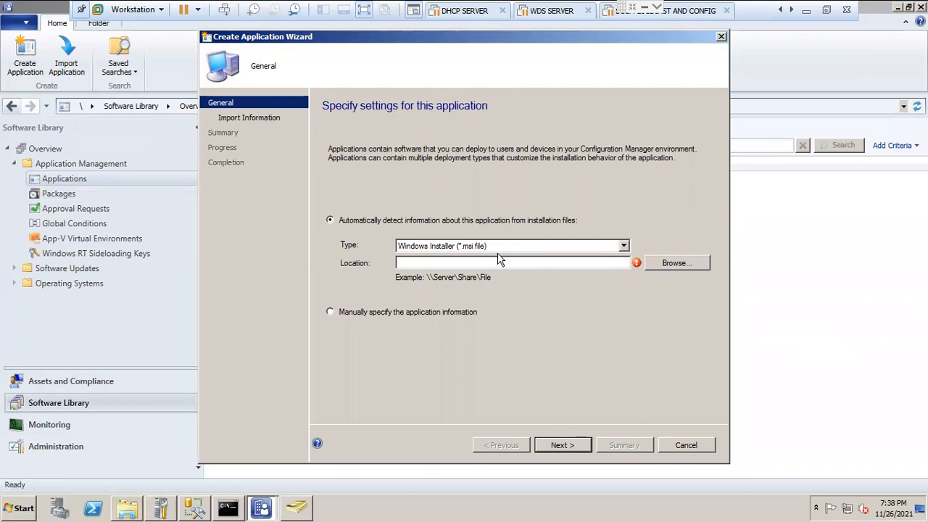
left_click(685, 444)
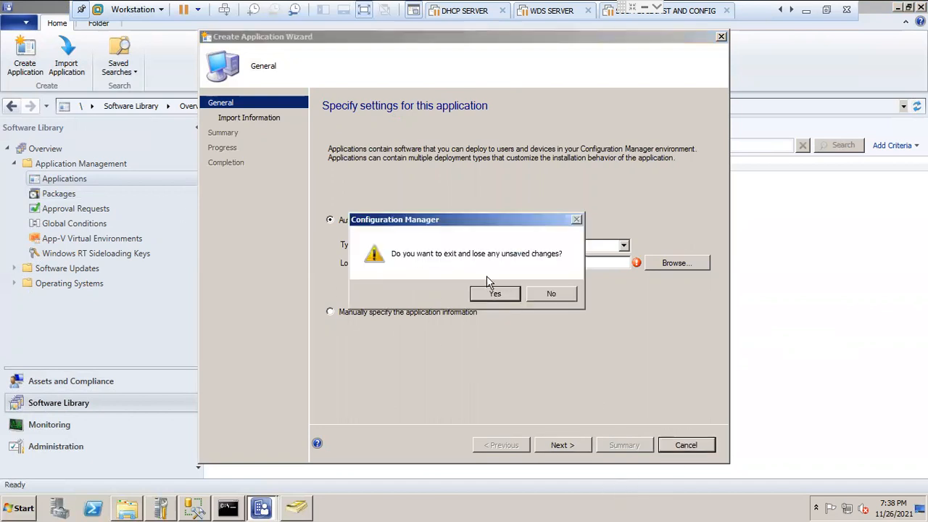
left_click(494, 297)
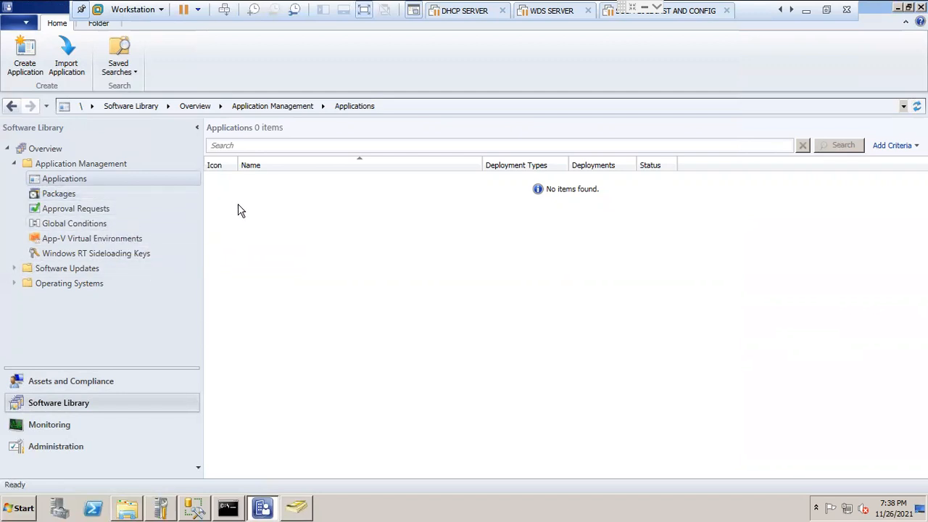
Step: Show All Software Updates under Software Updates and the Task Sequences list under Operating Systems
left_click(69, 268)
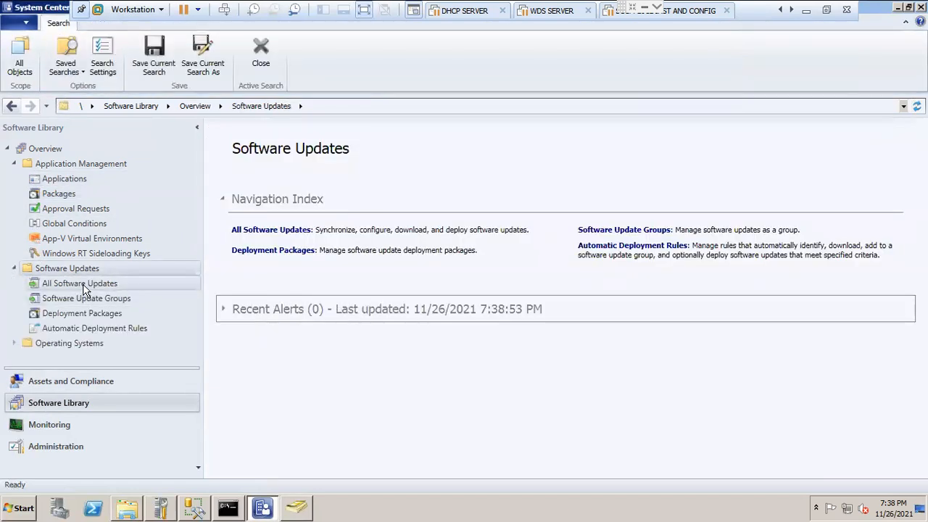
left_click(83, 284)
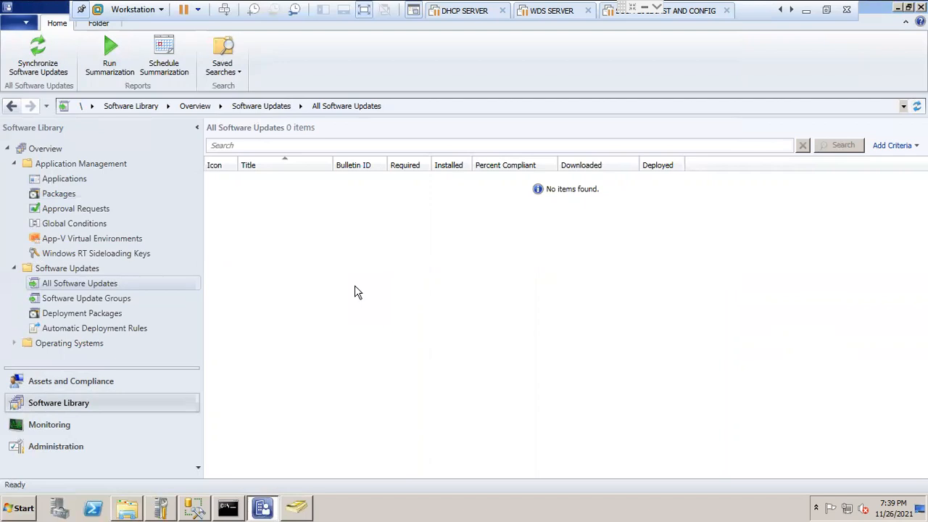
left_click(60, 345)
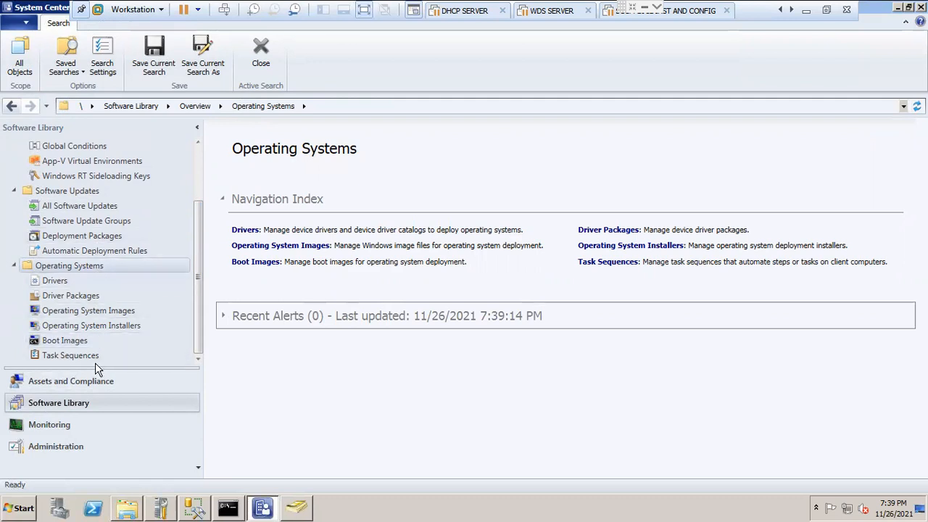
left_click(71, 355)
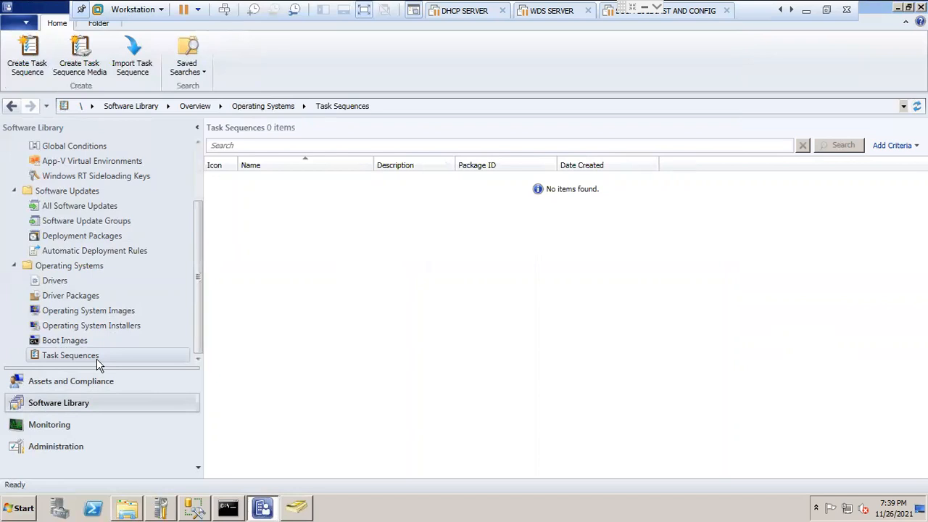
Step: Show the Boot Images list and select Boot image (x64) to examine its summary
left_click(64, 340)
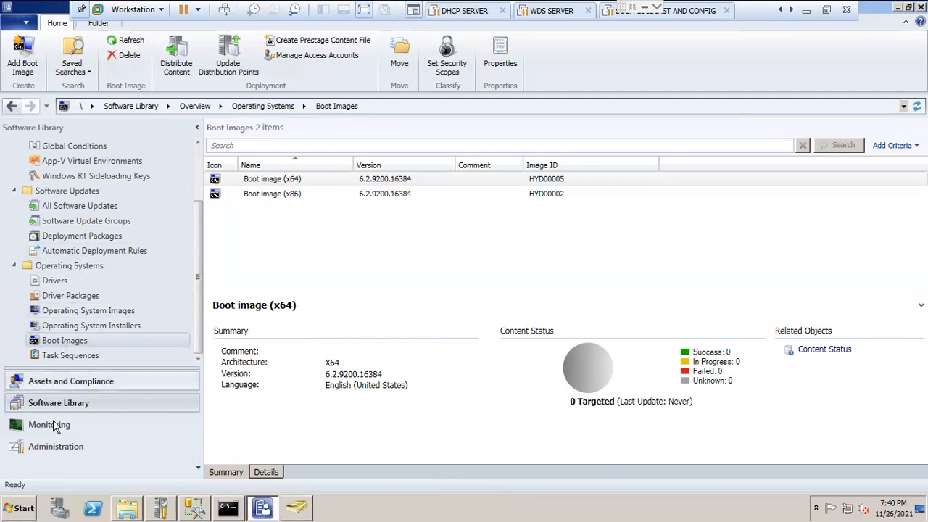
scroll(202, 218, "up", 2)
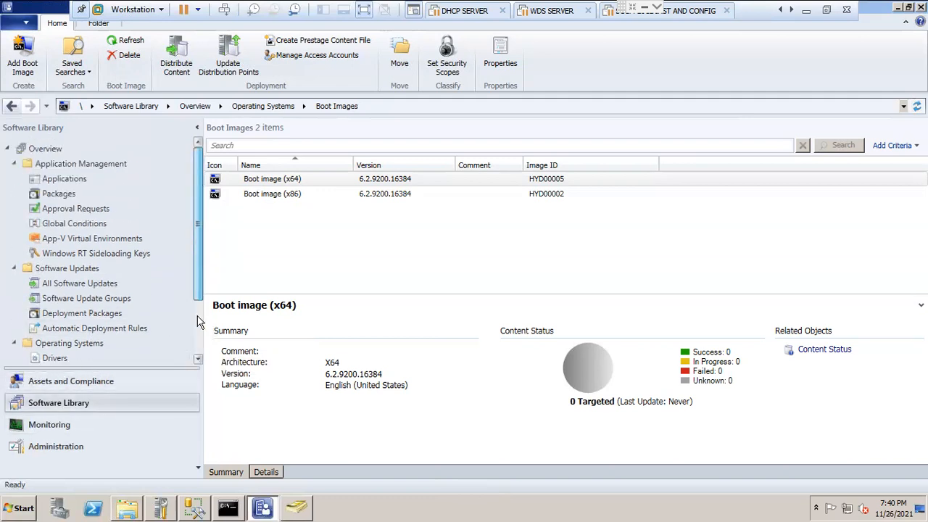
scroll(211, 195, "down", 2)
left_click(306, 184)
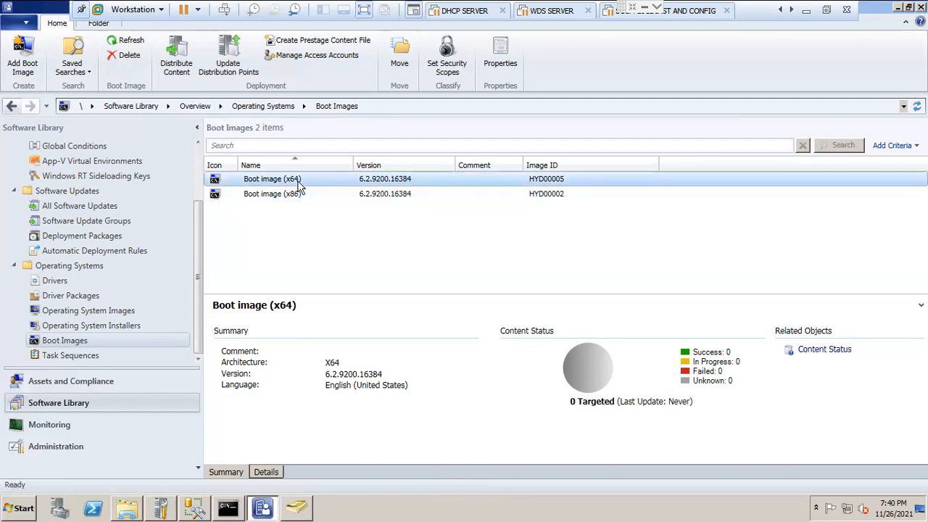
Step: Review the Reporting nodes and the Site Hierarchy diagram in the Monitoring workspace
left_click(64, 426)
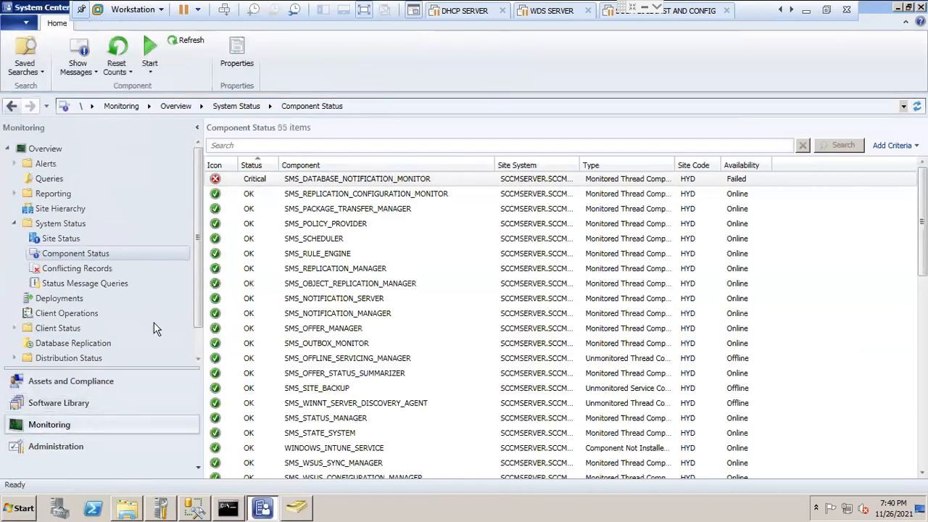
left_click(73, 193)
left_click(14, 195)
left_click(56, 208)
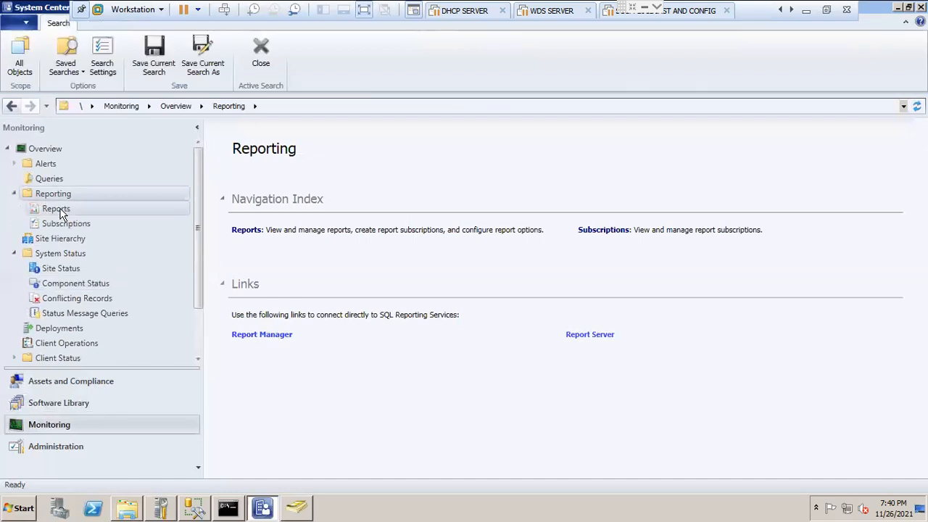
left_click(86, 235)
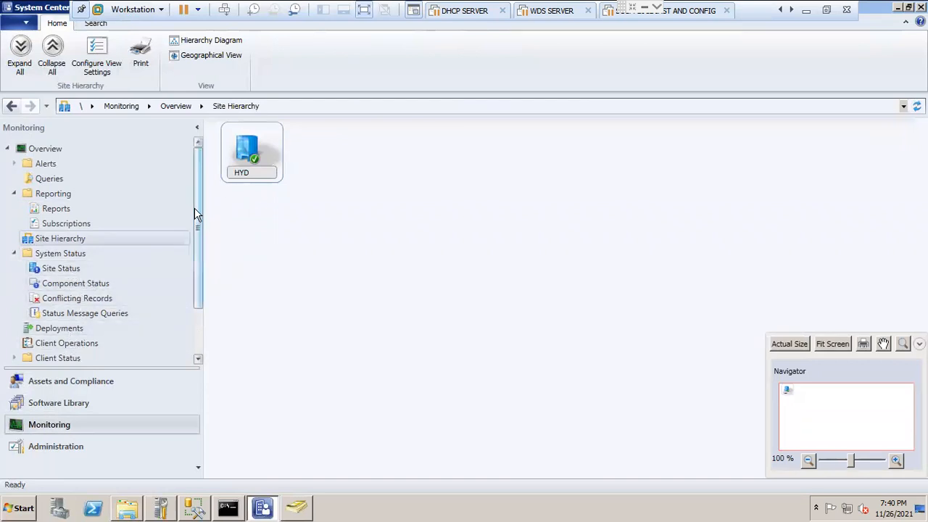
Step: Show the Client Status overview and the Client Activity charts, and look over the remaining Monitoring nodes
left_click_drag(195, 212, 202, 274)
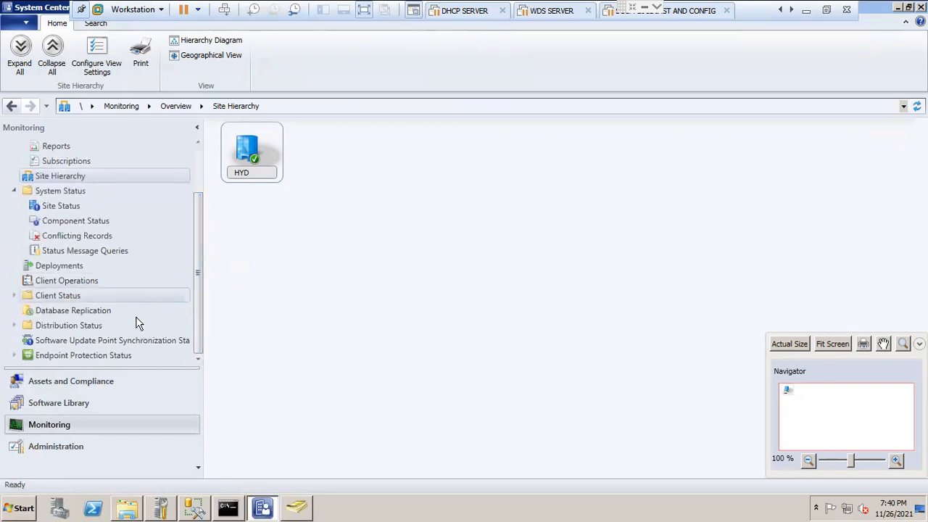
left_click(75, 295)
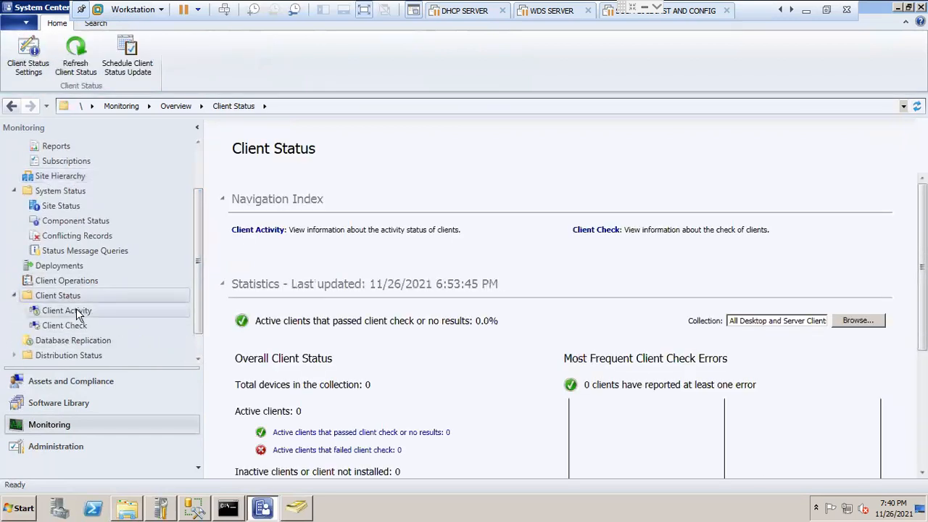
left_click(76, 310)
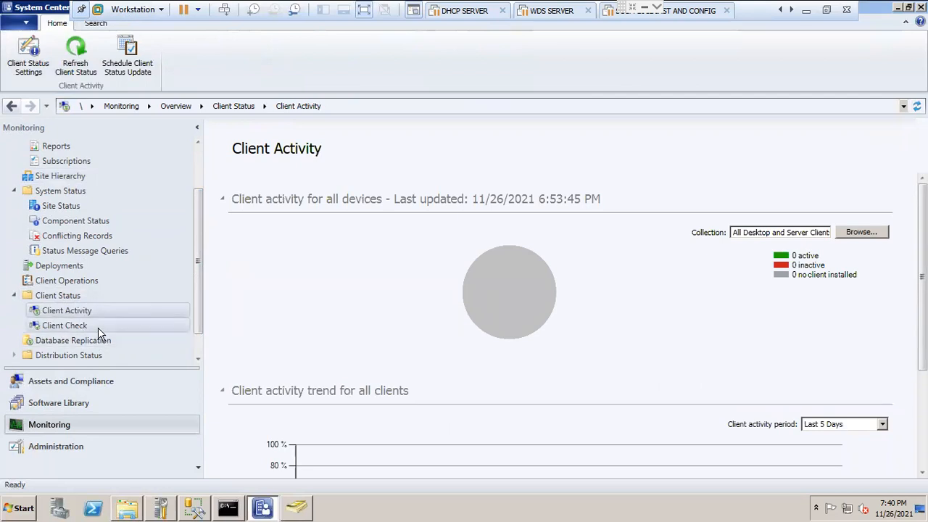
left_click_drag(194, 279, 200, 345)
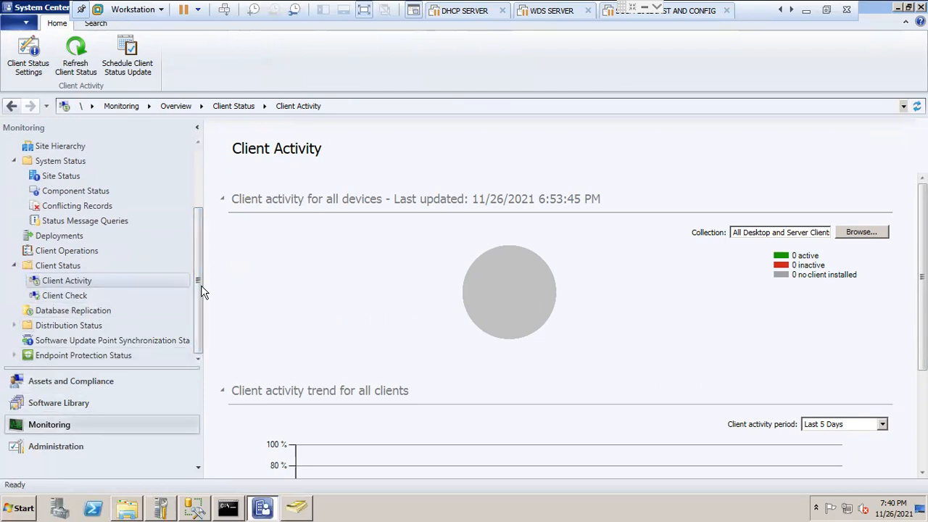
Step: Look over the remaining Monitoring nodes, then show Discovery Methods and Boundaries under Hierarchy Configuration in the Administration workspace
left_click_drag(200, 290, 201, 192)
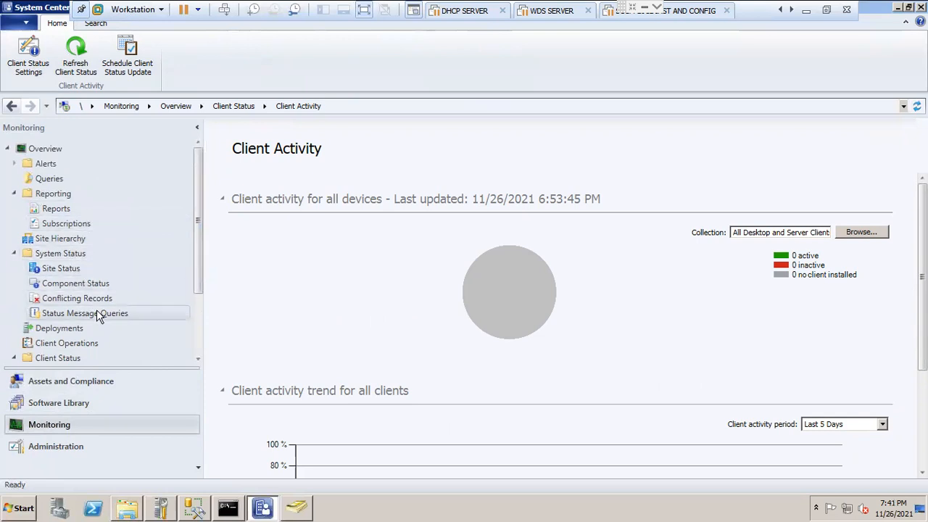
left_click_drag(200, 255, 196, 374)
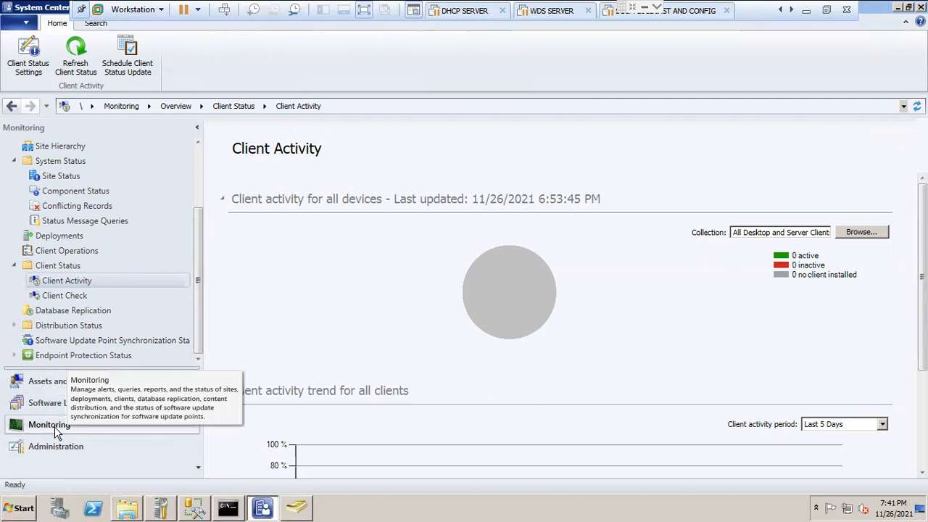
left_click(55, 446)
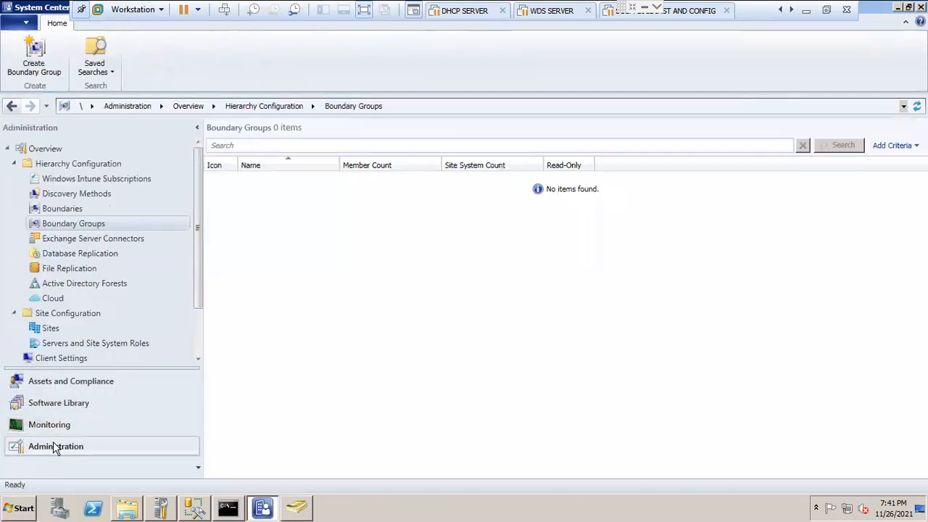
left_click(113, 200)
left_click(86, 211)
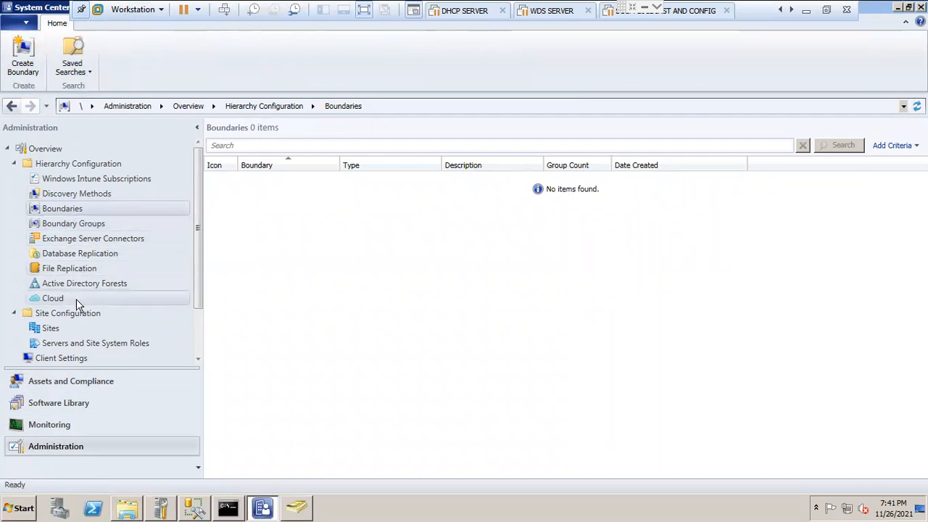
Step: Show the Sites list under Site Configuration and select the HYD primary site to examine its summary
left_click_drag(194, 277, 195, 320)
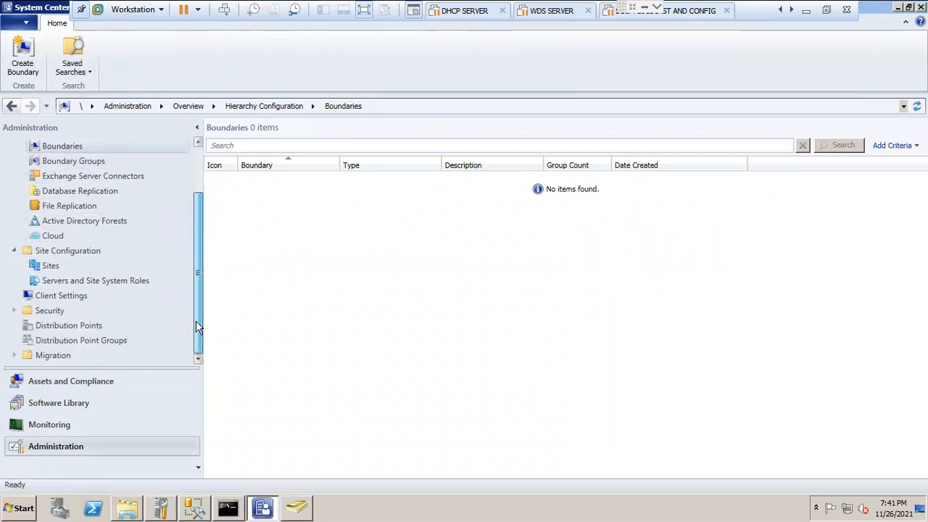
left_click(41, 263)
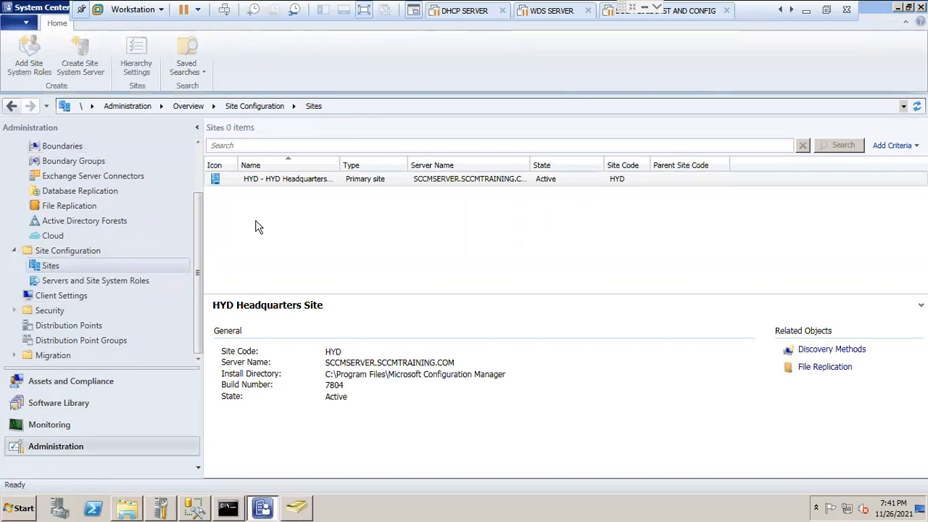
left_click(302, 180)
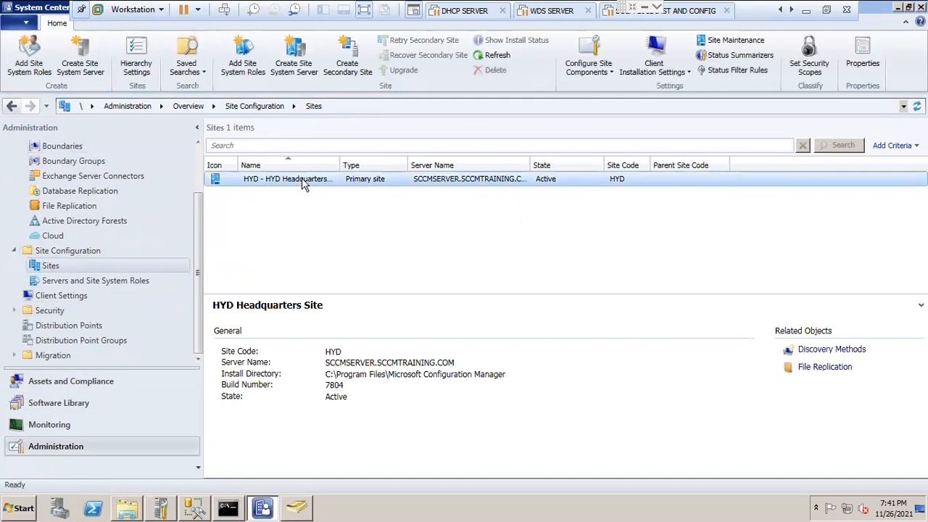
Step: Start Add Site System Roles for the HYD site, review the roles on the System Role Selection page, and exit without saving
right_click(302, 183)
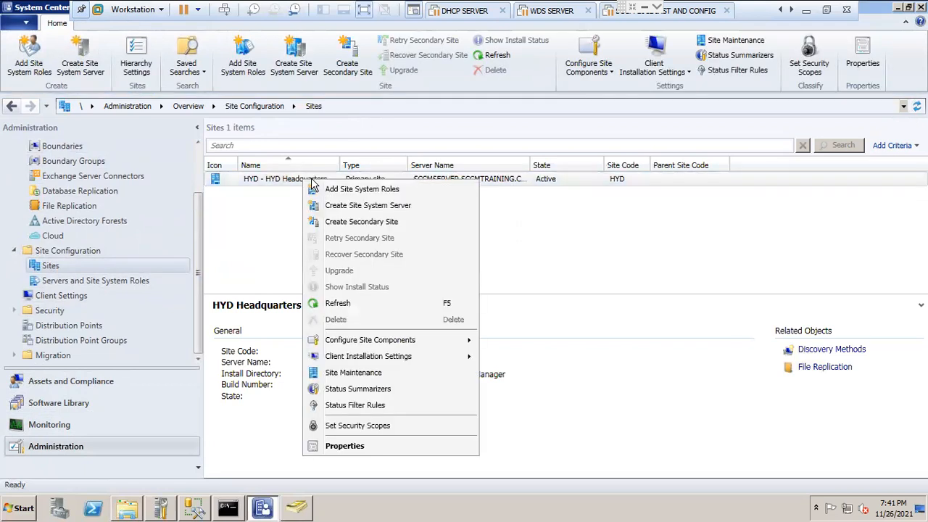
left_click(362, 190)
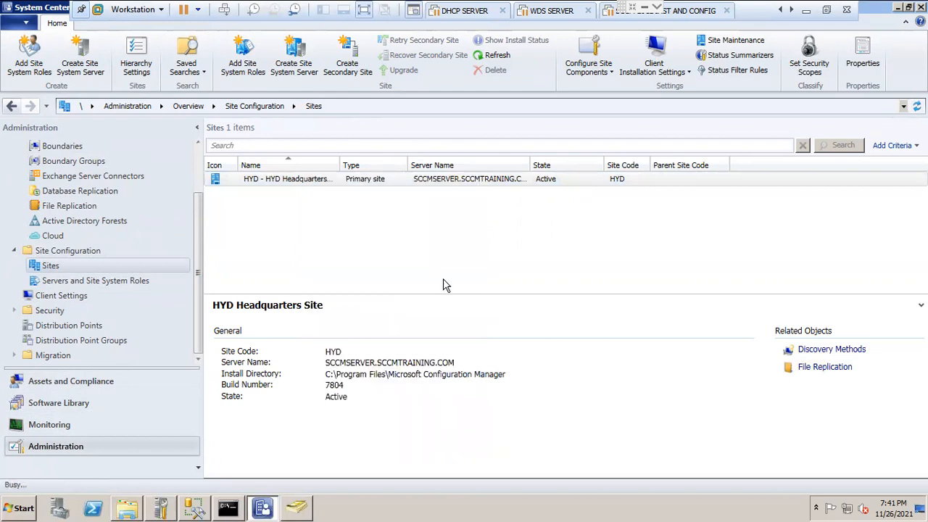
left_click(585, 481)
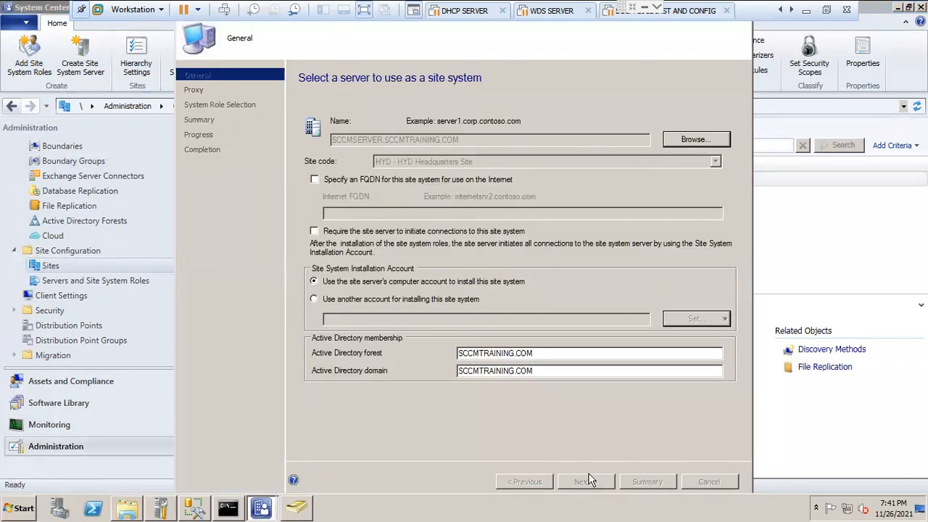
left_click(585, 482)
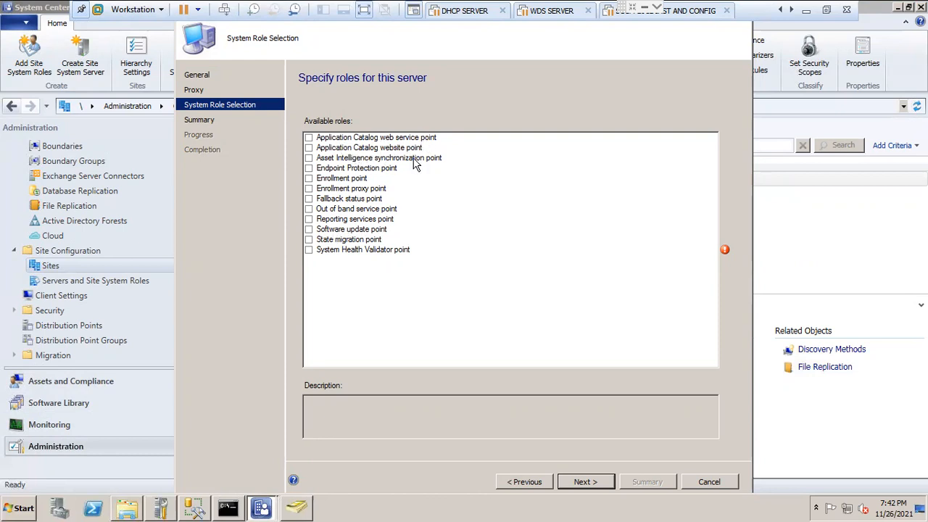
left_click(717, 485)
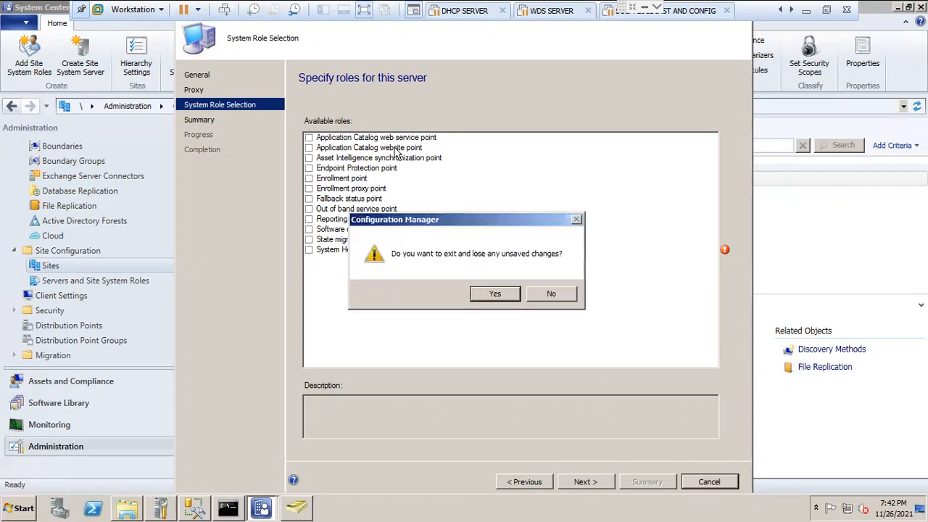
left_click(485, 291)
Step: Show the Servers and Site System Roles list and open the properties of Default Client Settings
left_click(116, 281)
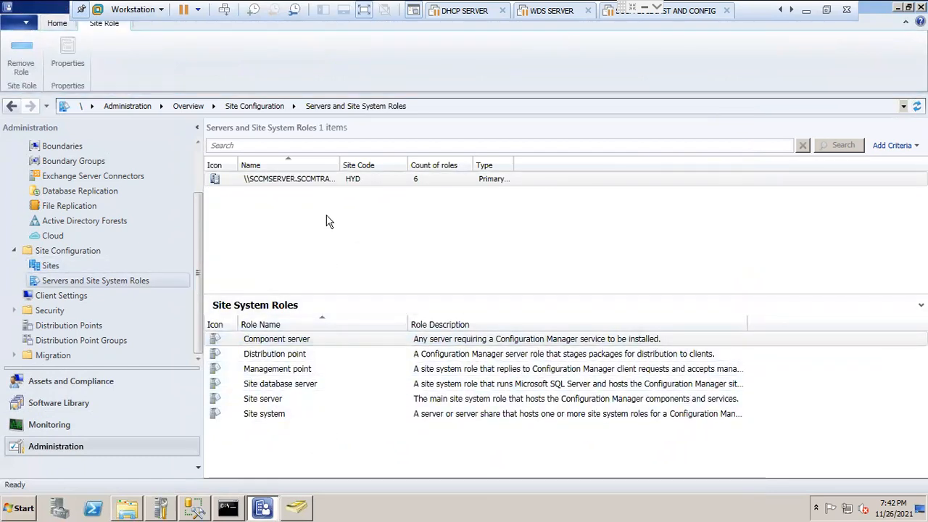
left_click(61, 296)
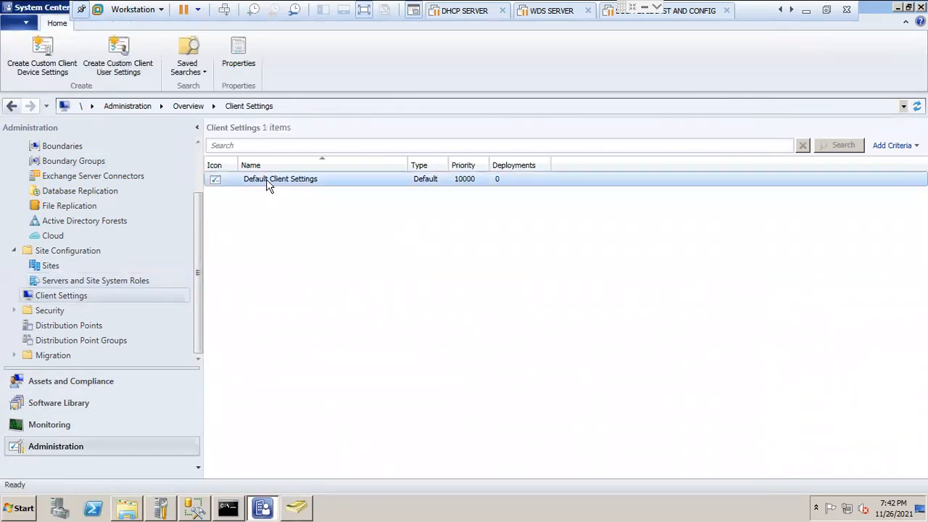
right_click(266, 179)
left_click(313, 200)
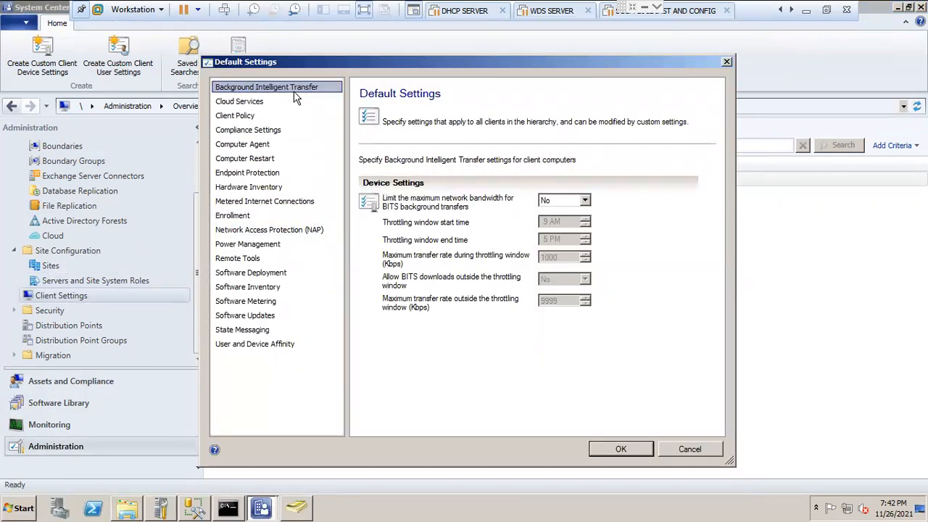
Step: Review the default client settings from Cloud Services through Metered Internet Connections, including Client Policy, Computer Agent and Hardware Inventory
left_click(244, 114)
left_click(244, 103)
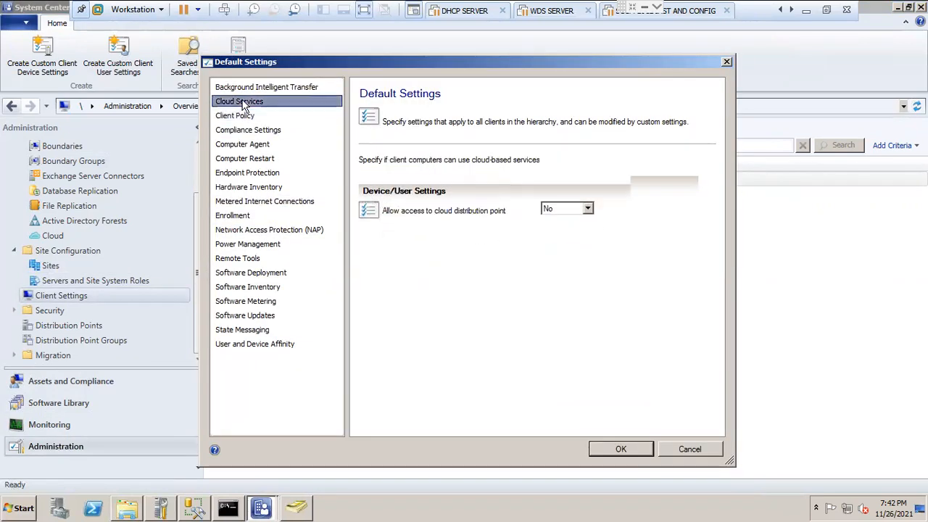
left_click(241, 119)
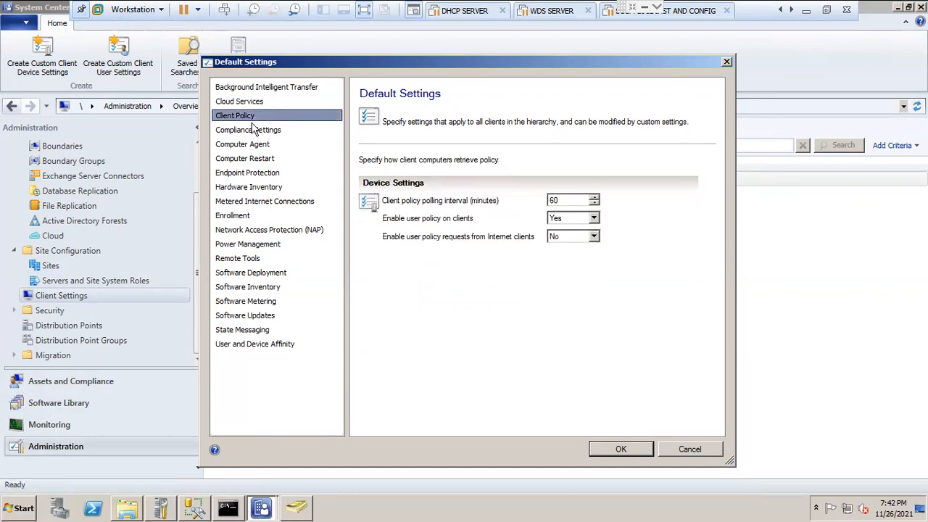
left_click(269, 129)
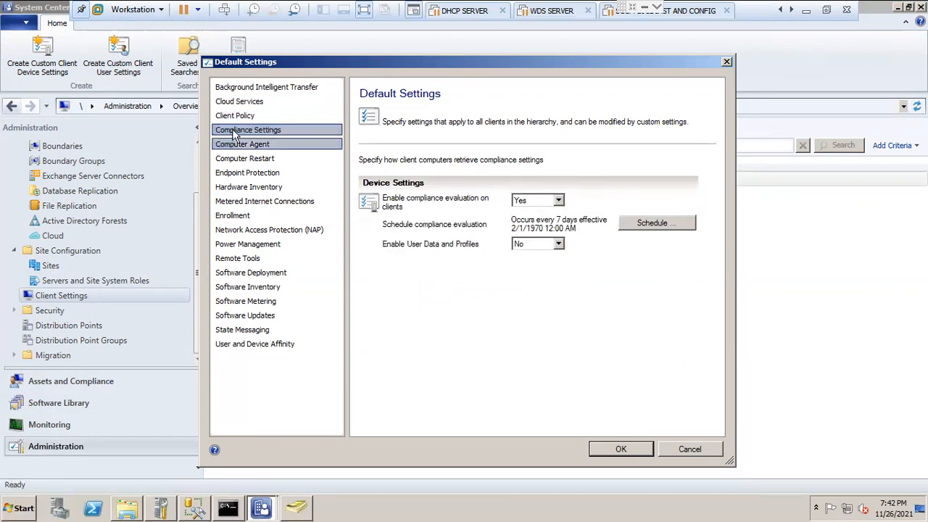
left_click(252, 144)
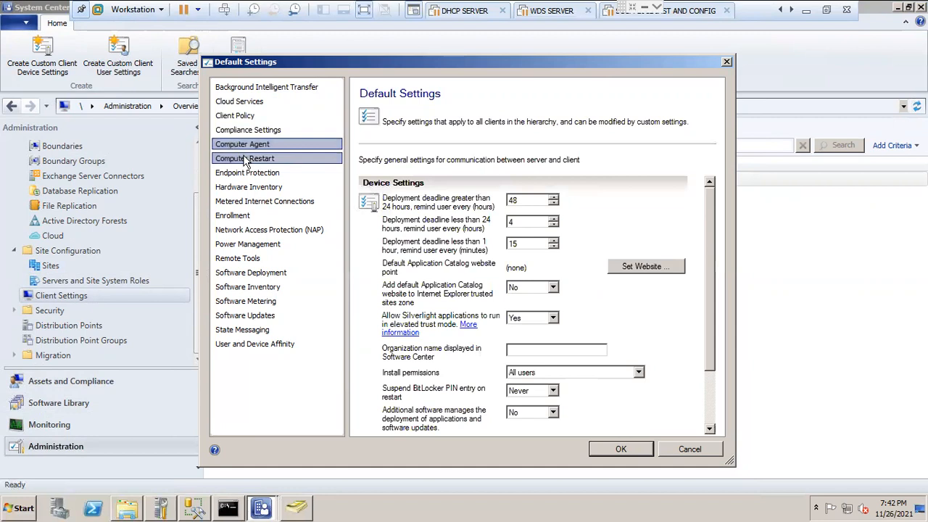
left_click(249, 160)
left_click(264, 174)
left_click(297, 189)
left_click(249, 201)
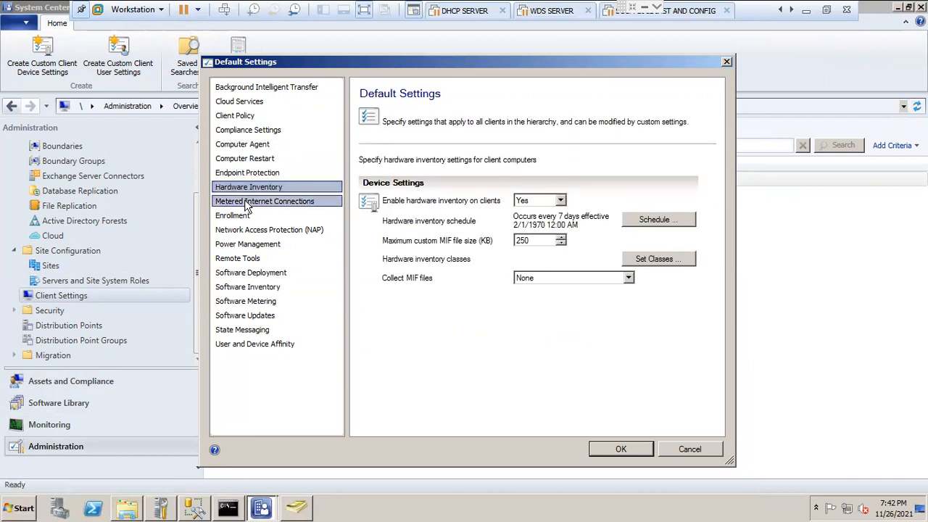
Step: Review the default client settings from Enrollment through State Messaging and close Default Settings without saving
left_click(232, 216)
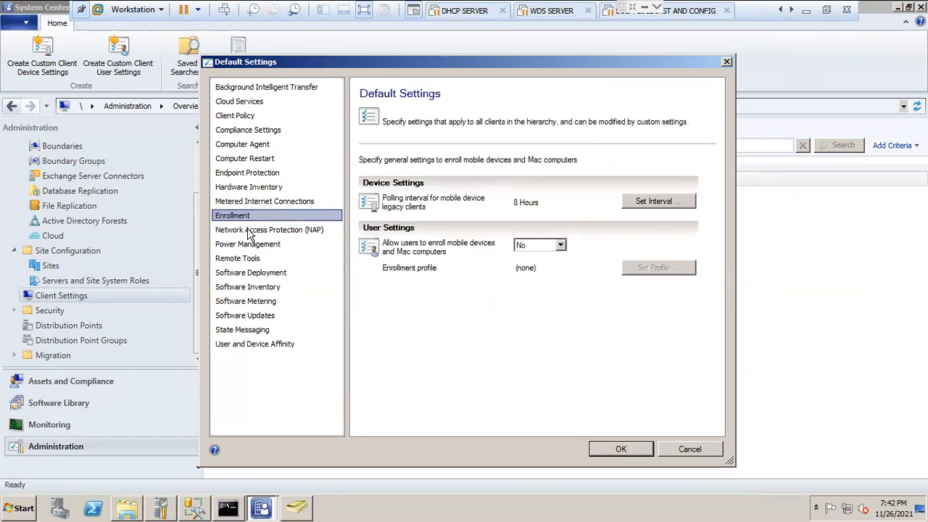
left_click(259, 231)
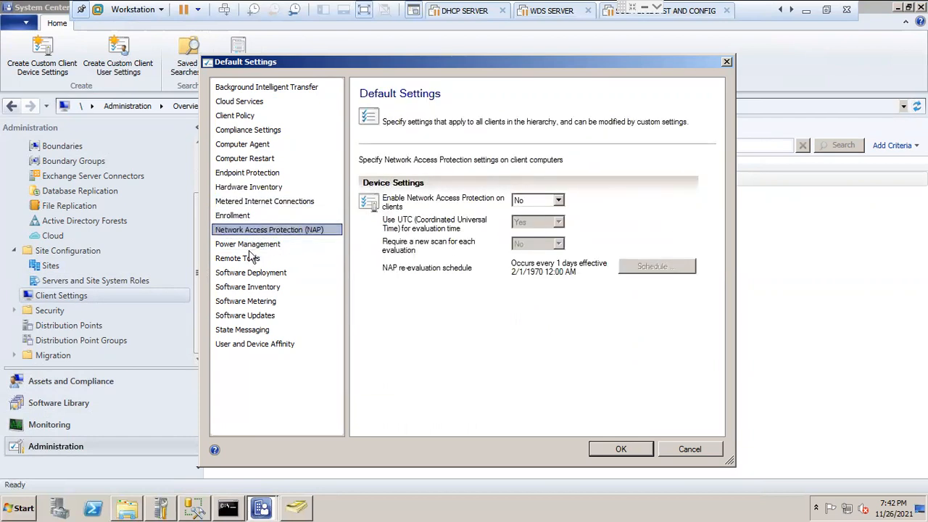
left_click(252, 245)
left_click(250, 260)
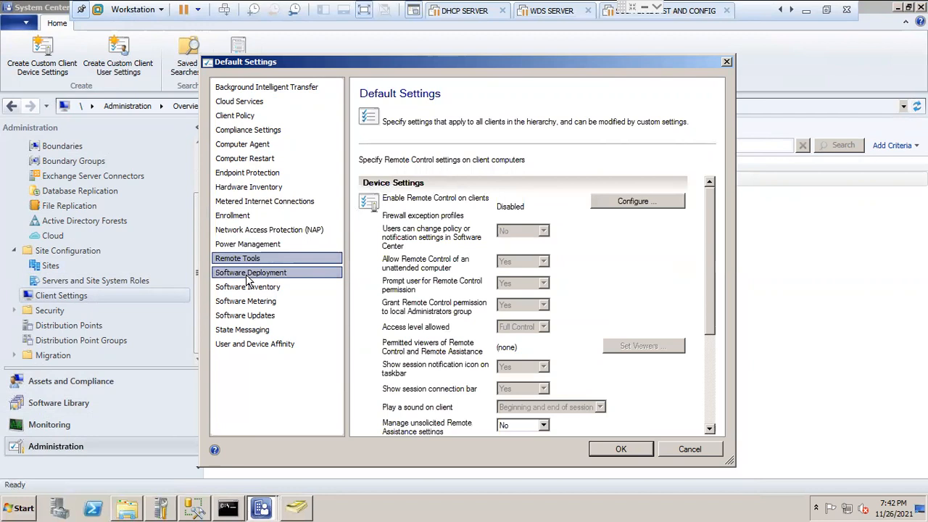
left_click(254, 274)
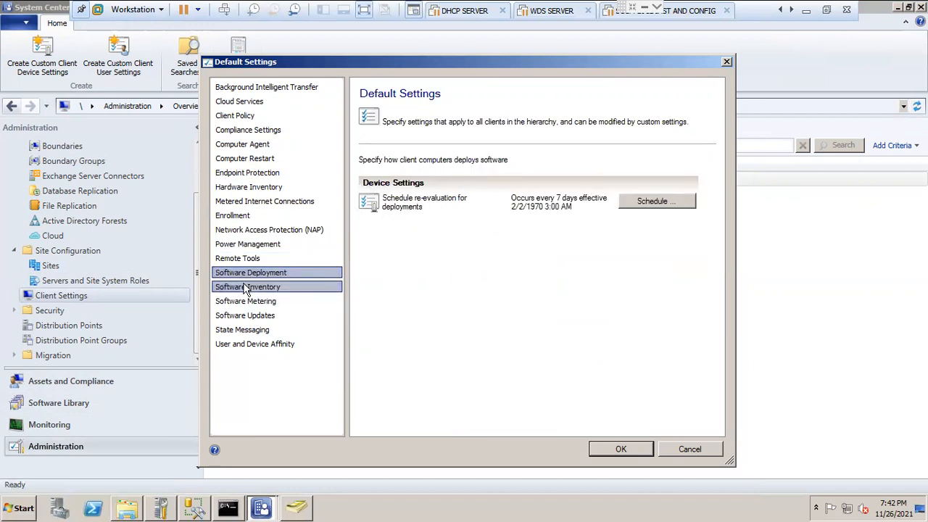
left_click(250, 287)
left_click(259, 302)
left_click(258, 316)
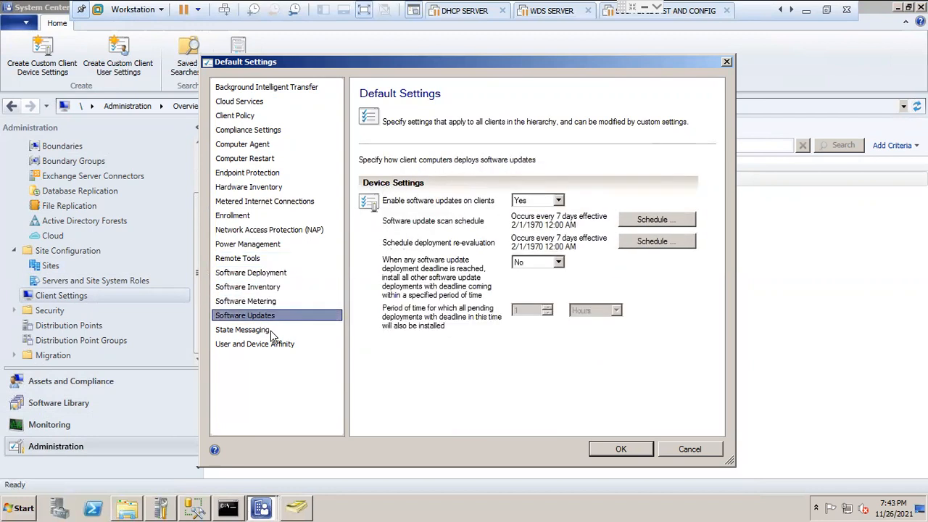
left_click(259, 331)
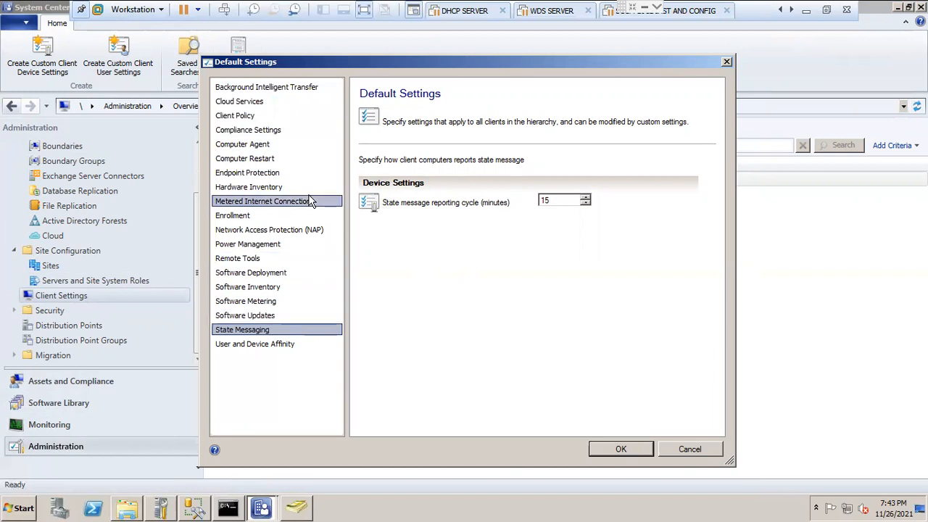
left_click(695, 451)
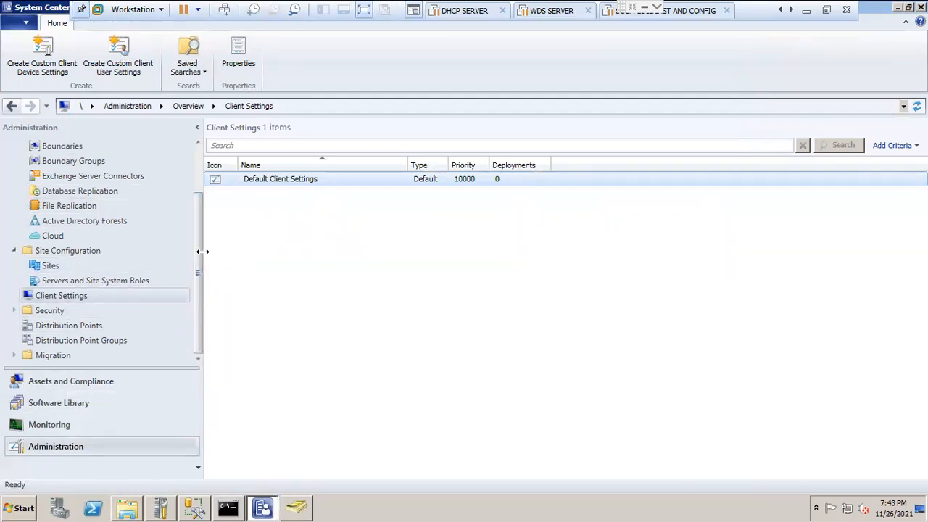
Step: Revisit the Monitoring and Software Library workspaces and return to Assets and Compliance to look over its nodes
left_click_drag(205, 311, 187, 136)
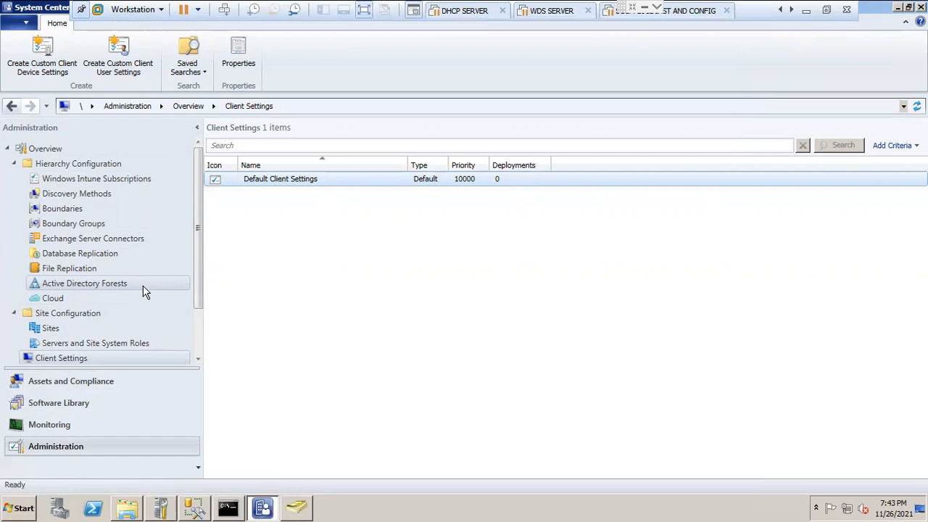
left_click(57, 429)
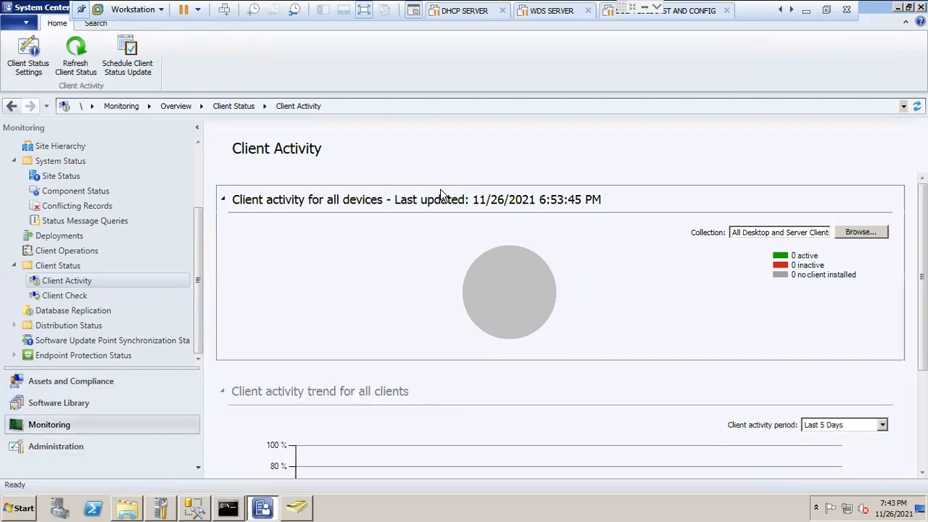
left_click(60, 406)
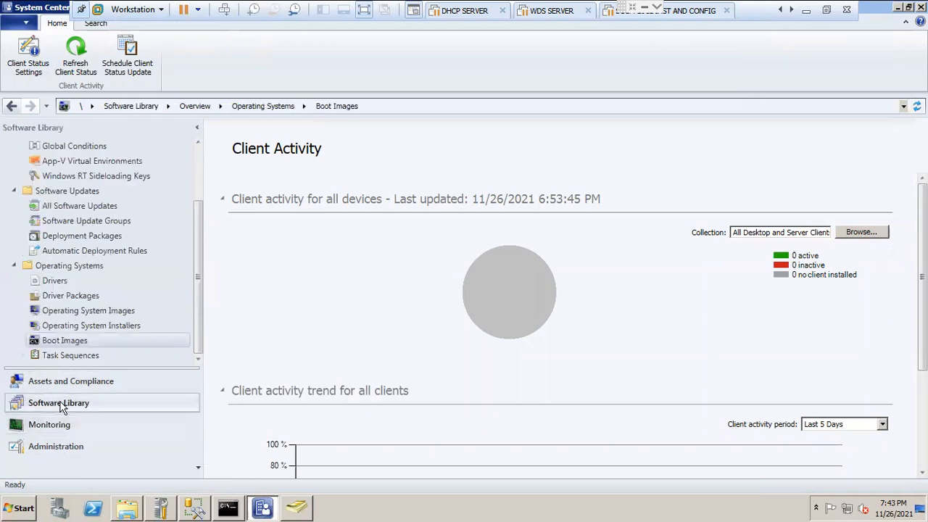
left_click(66, 385)
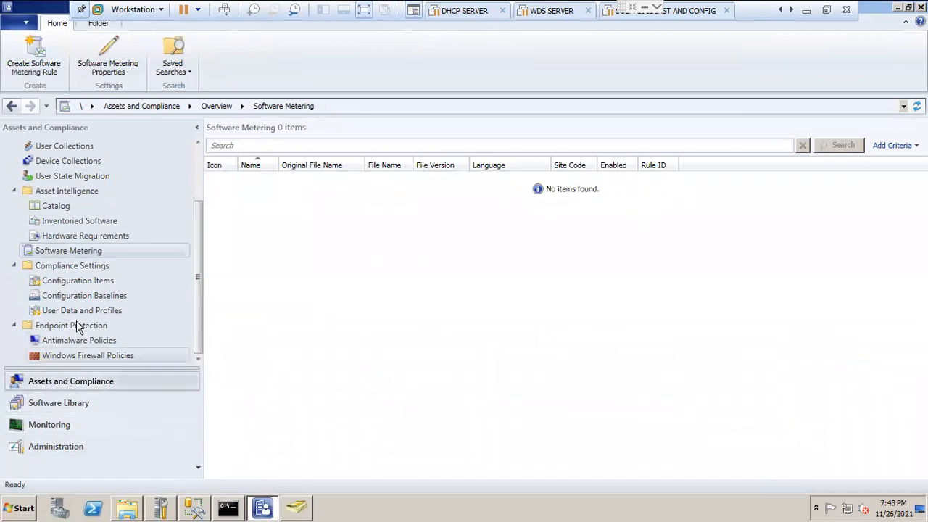
left_click_drag(198, 295, 212, 342)
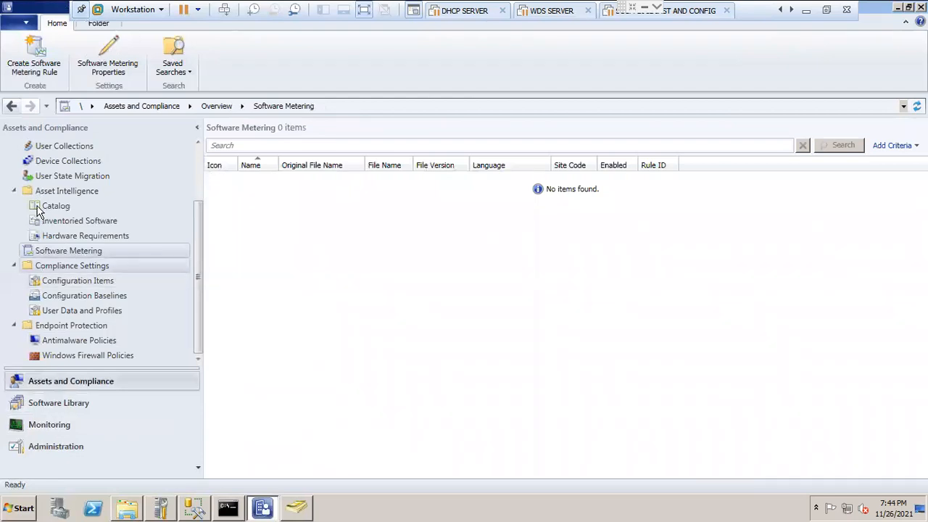
Step: Collapse the Asset Intelligence, Devices, Users, Endpoint Protection and Compliance Settings nodes in Assets and Compliance
left_click(14, 191)
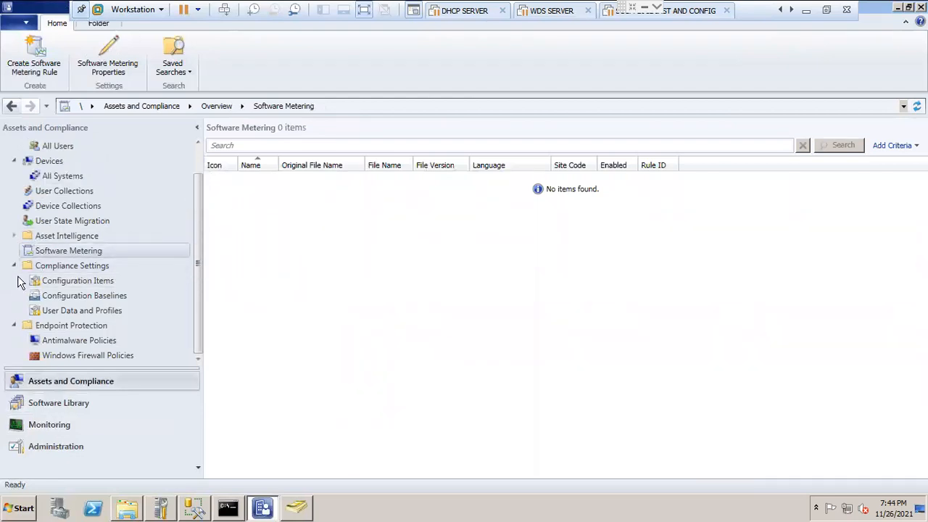
left_click(13, 161)
left_click(13, 145)
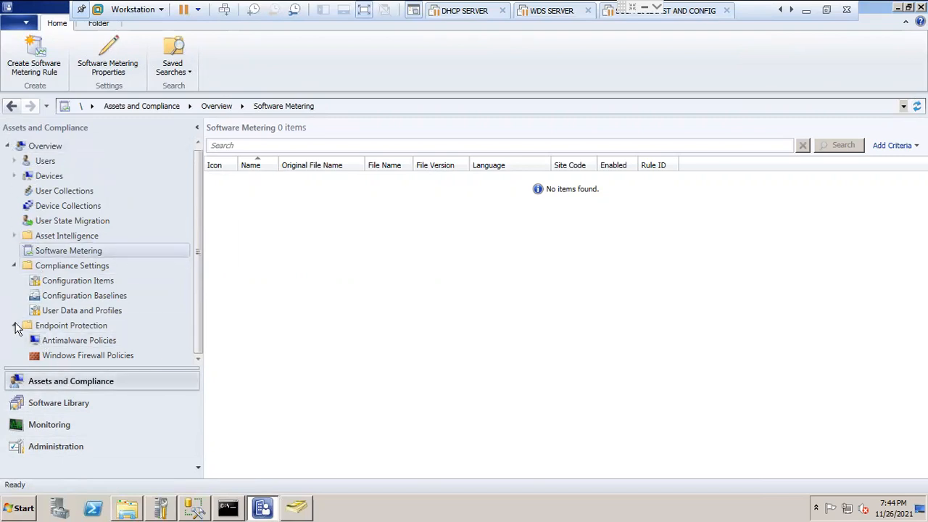
left_click(14, 325)
left_click(14, 266)
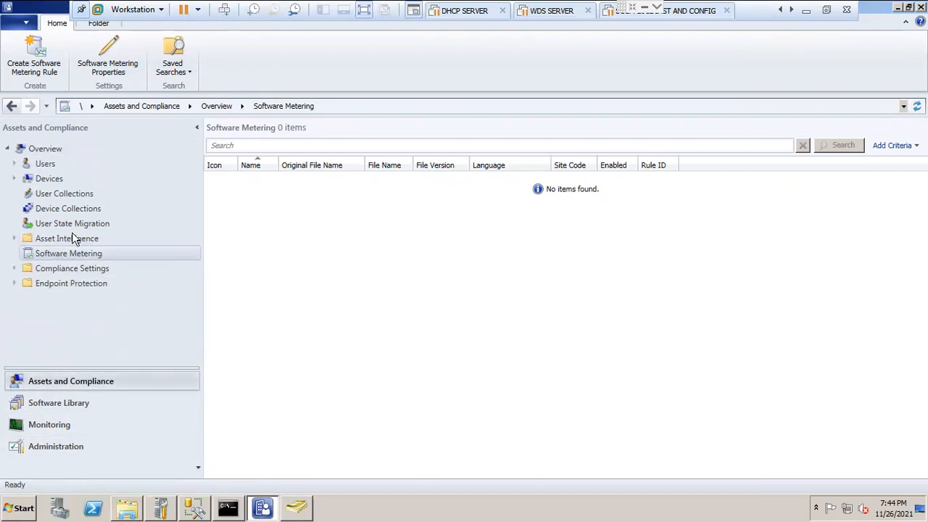
Step: Collapse Overview in Assets and Compliance, and the Application Management, Software Updates and Operating Systems folders in Software Library
left_click(8, 149)
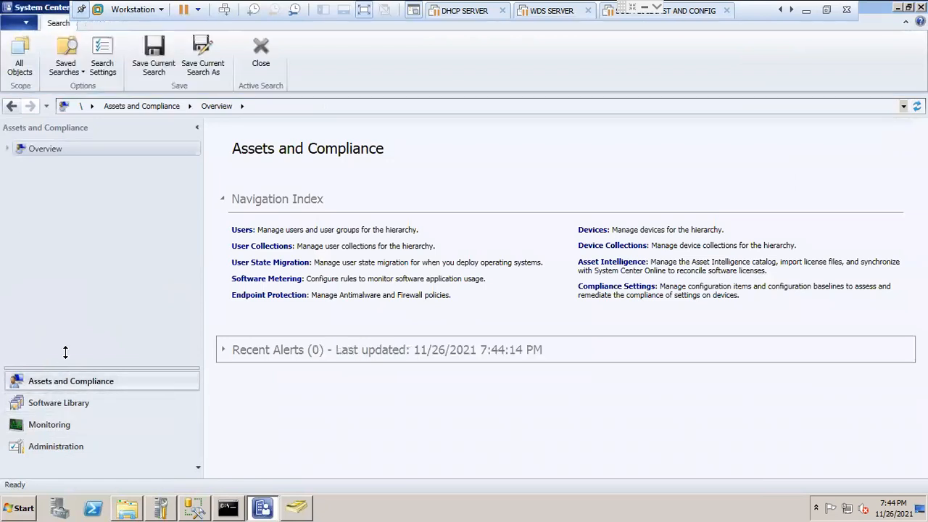
left_click(75, 404)
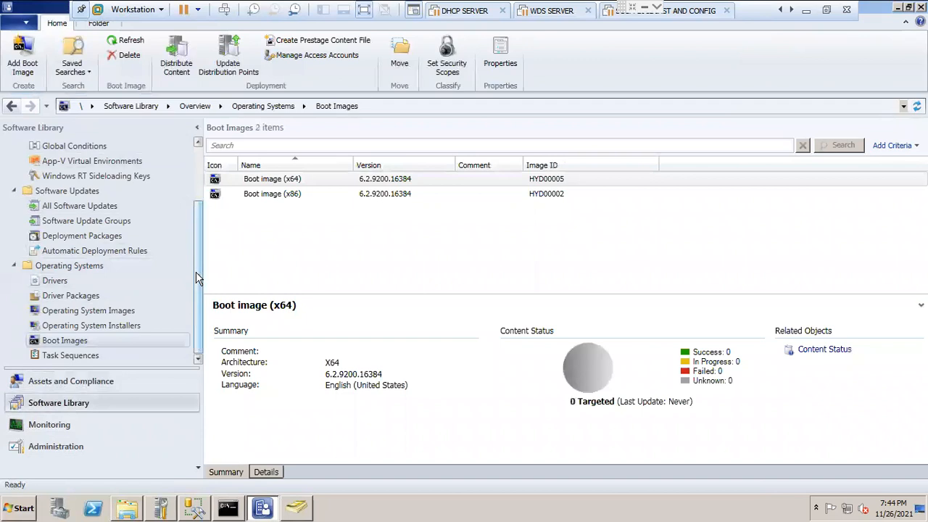
scroll(196, 277, "up", 3)
left_click(13, 163)
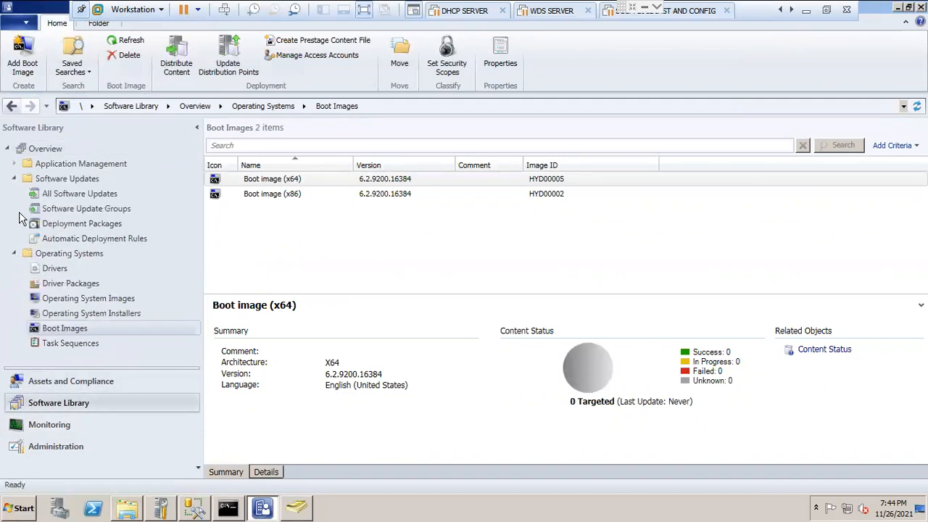
left_click(14, 178)
left_click(14, 193)
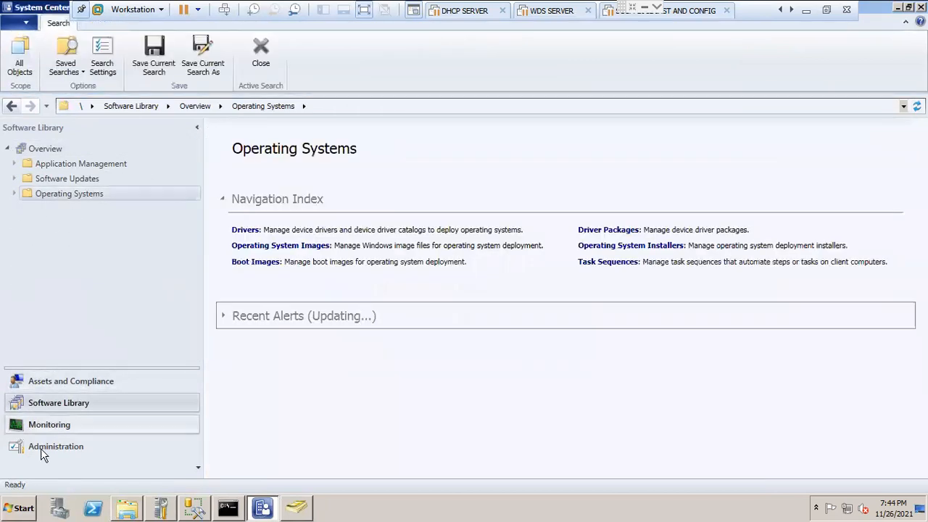
Step: Collapse the Reporting folder in the Monitoring workspace
left_click(51, 428)
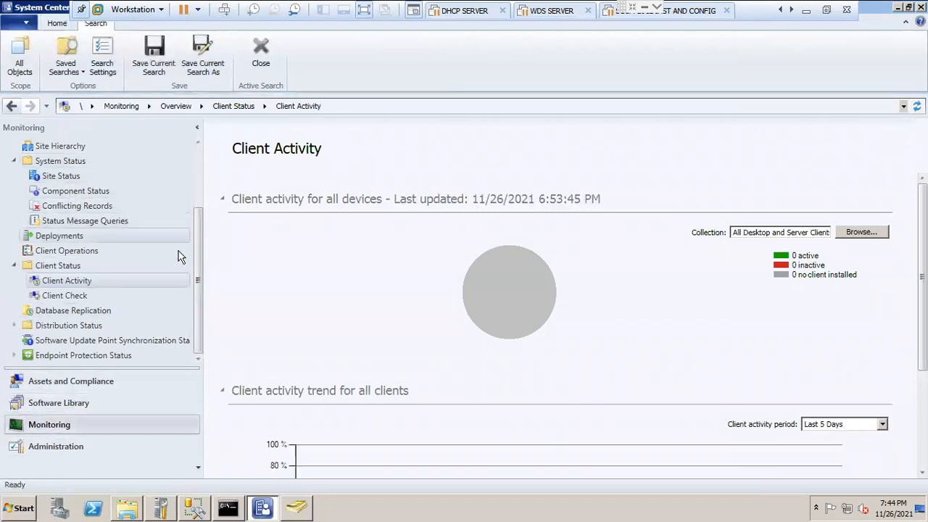
scroll(197, 218, "up", 3)
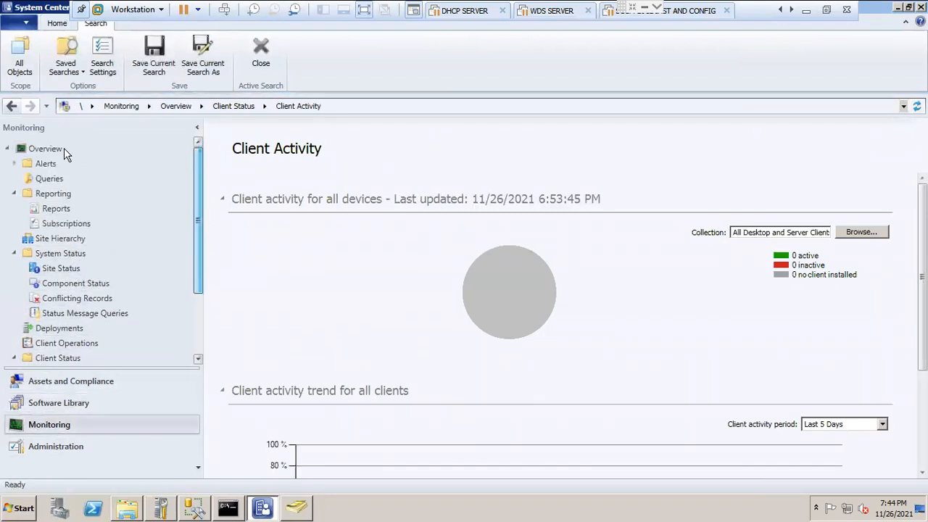
left_click(14, 194)
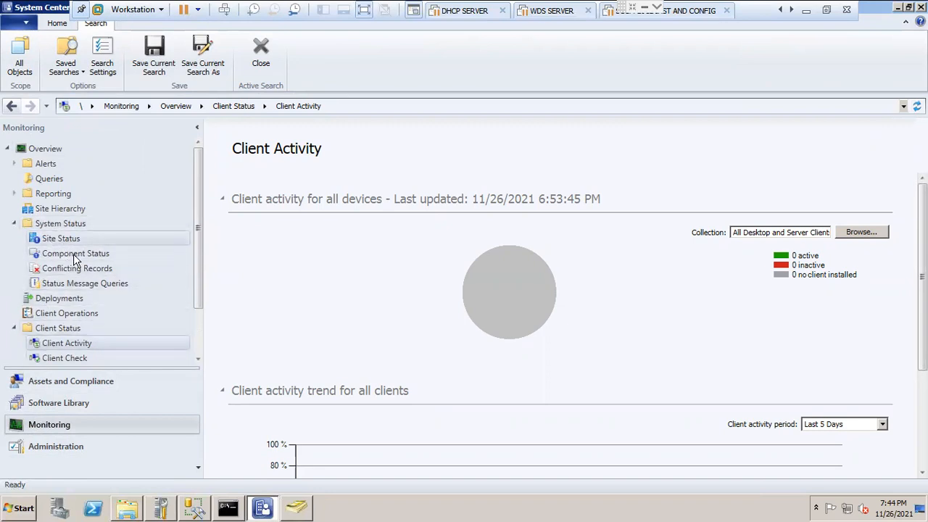
Step: Look through the Administration workspace's nodes, expanding the Migration and Security folders
left_click(64, 446)
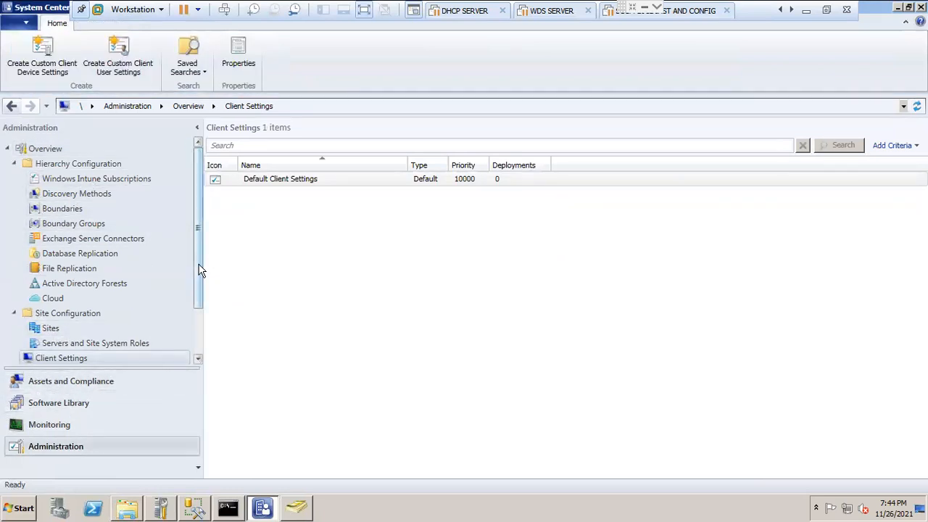
left_click_drag(198, 269, 204, 363)
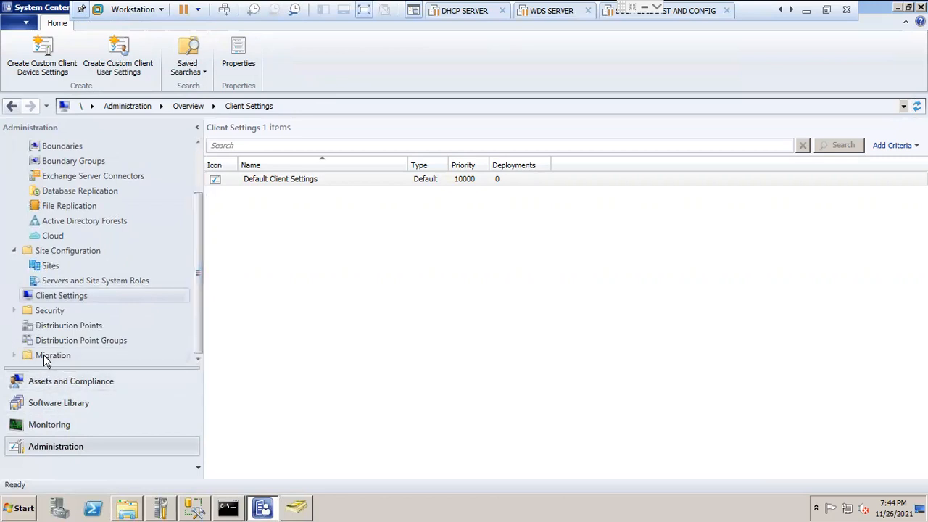
left_click(13, 356)
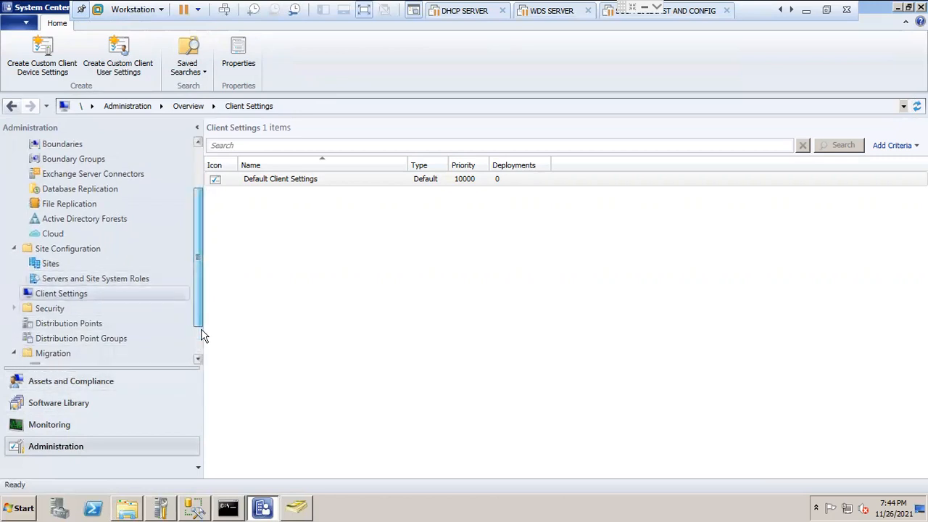
scroll(202, 341, "down", 1)
scroll(68, 290, "up", 1)
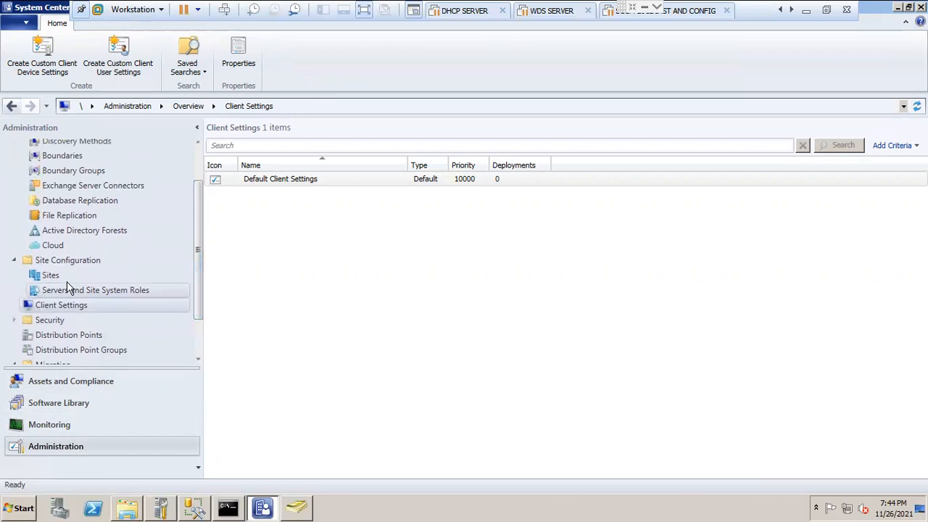
left_click(14, 320)
left_click_drag(196, 262, 170, 137)
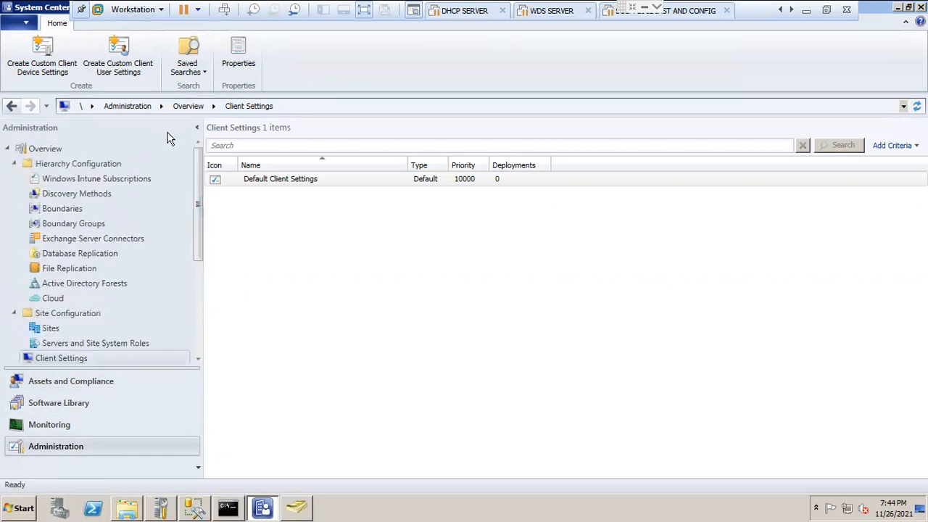
Step: Collapse the Hierarchy Configuration, Site Configuration, Security and Migration folders in Administration
left_click(14, 164)
left_click(14, 179)
left_click(11, 209)
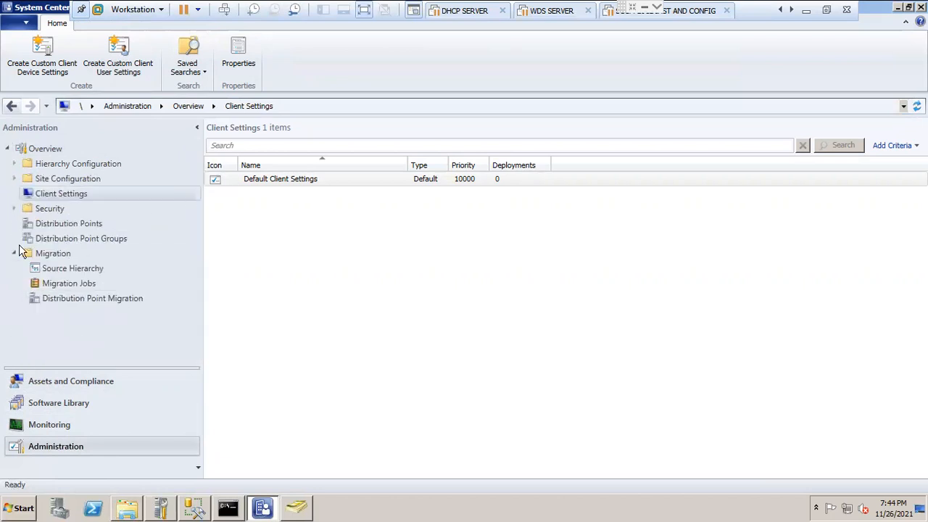
left_click(13, 254)
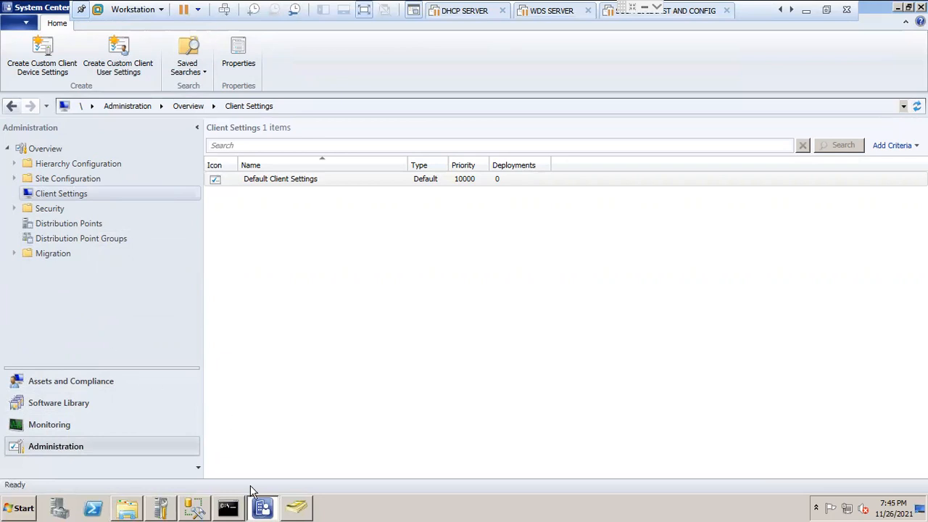
Step: Switch to the Active Directory Users and Computers window and close it
left_click(303, 500)
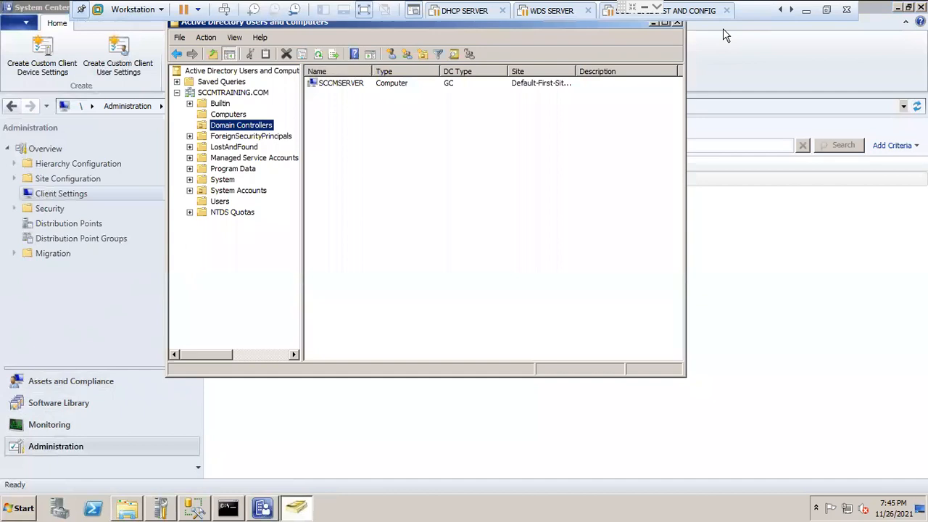
left_click(681, 28)
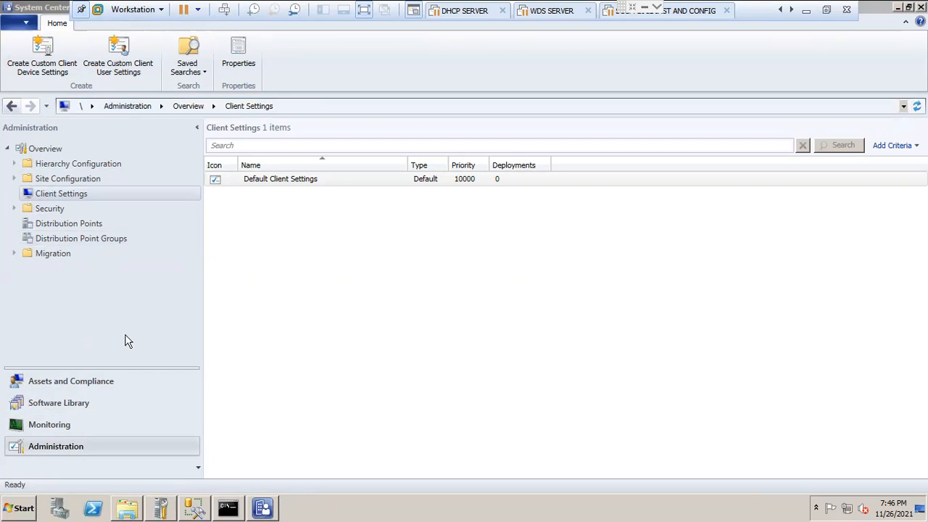
Step: Revisit Assets and Compliance and look over Software Library, expanding Application Management and briefly checking the Software Updates and Operating Systems folders
left_click(110, 384)
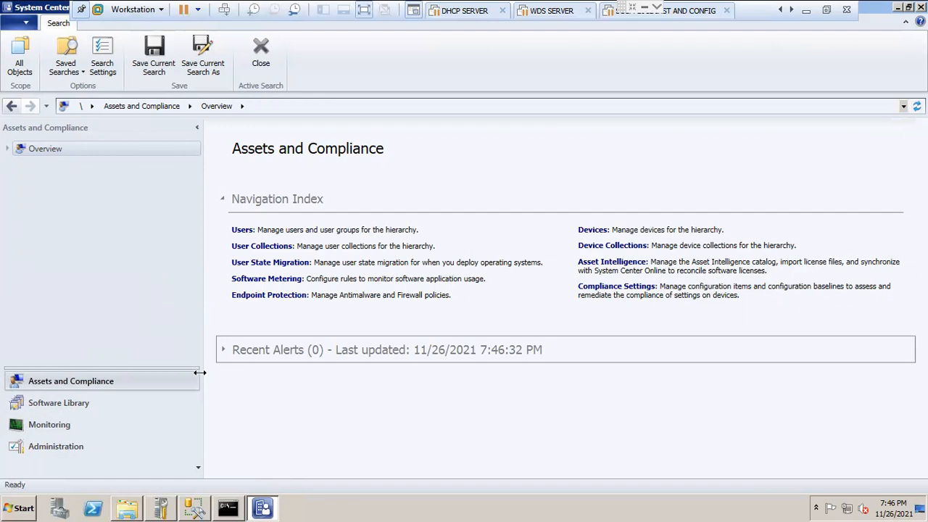
left_click(98, 406)
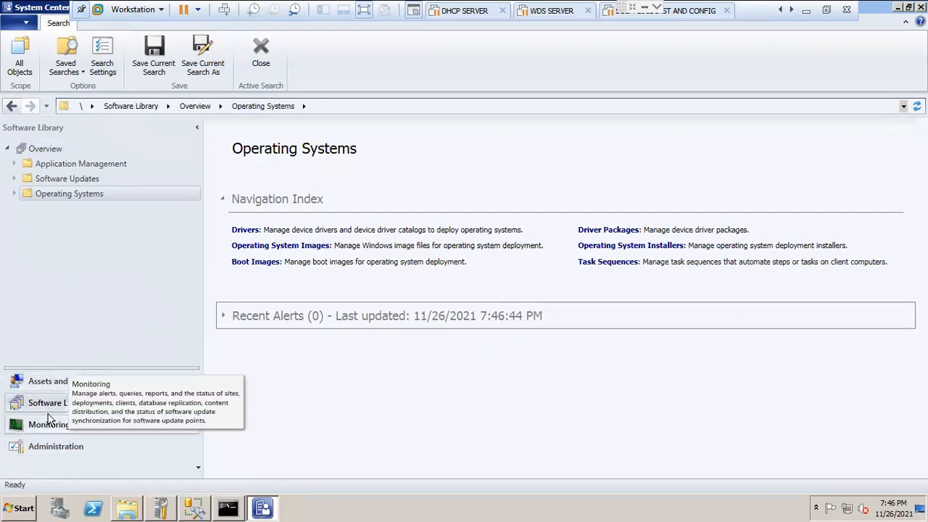
left_click(14, 164)
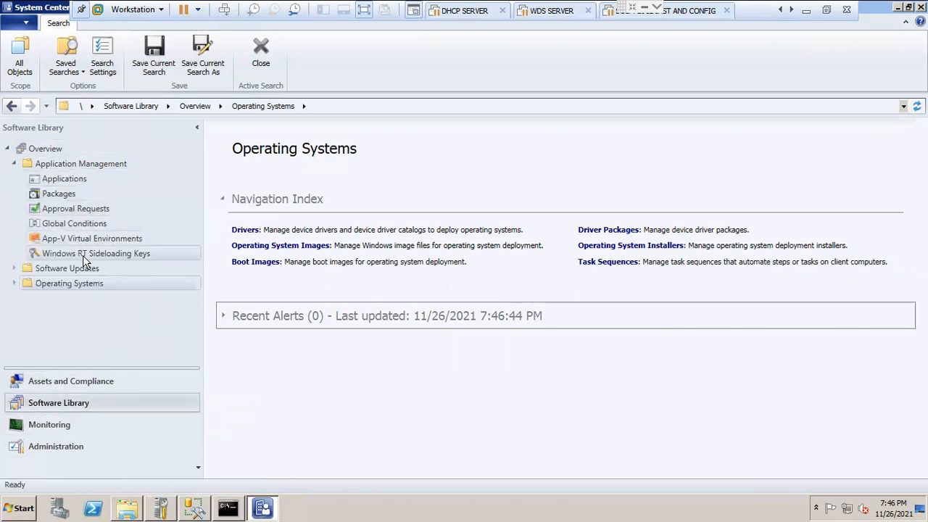
left_click(15, 268)
left_click(15, 268)
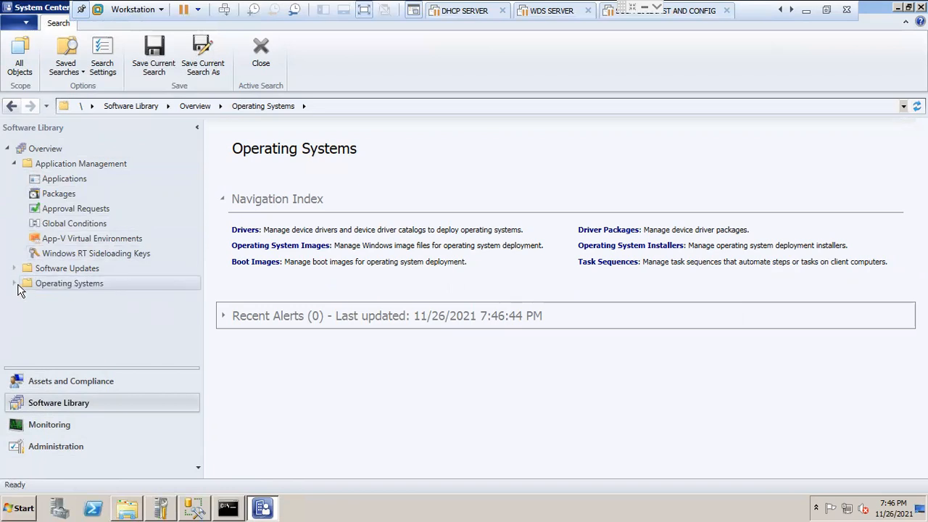
left_click(14, 283)
left_click(14, 283)
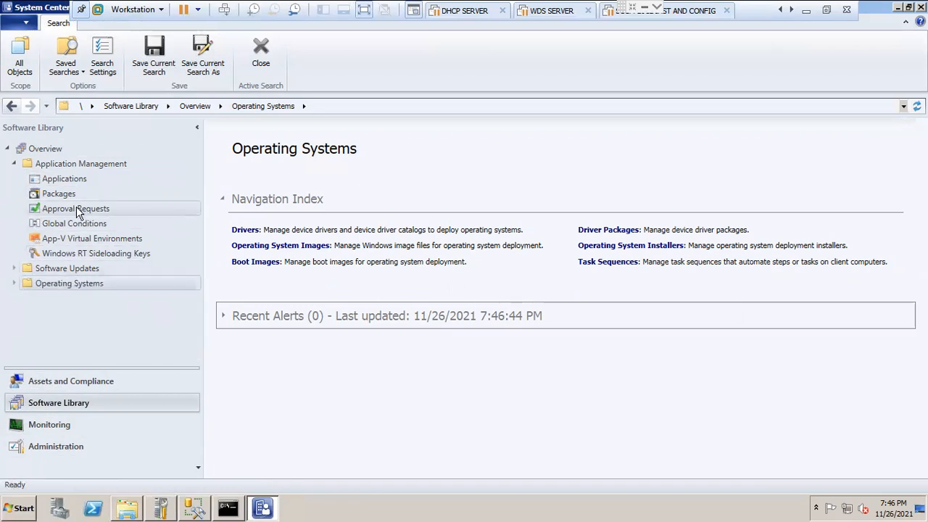